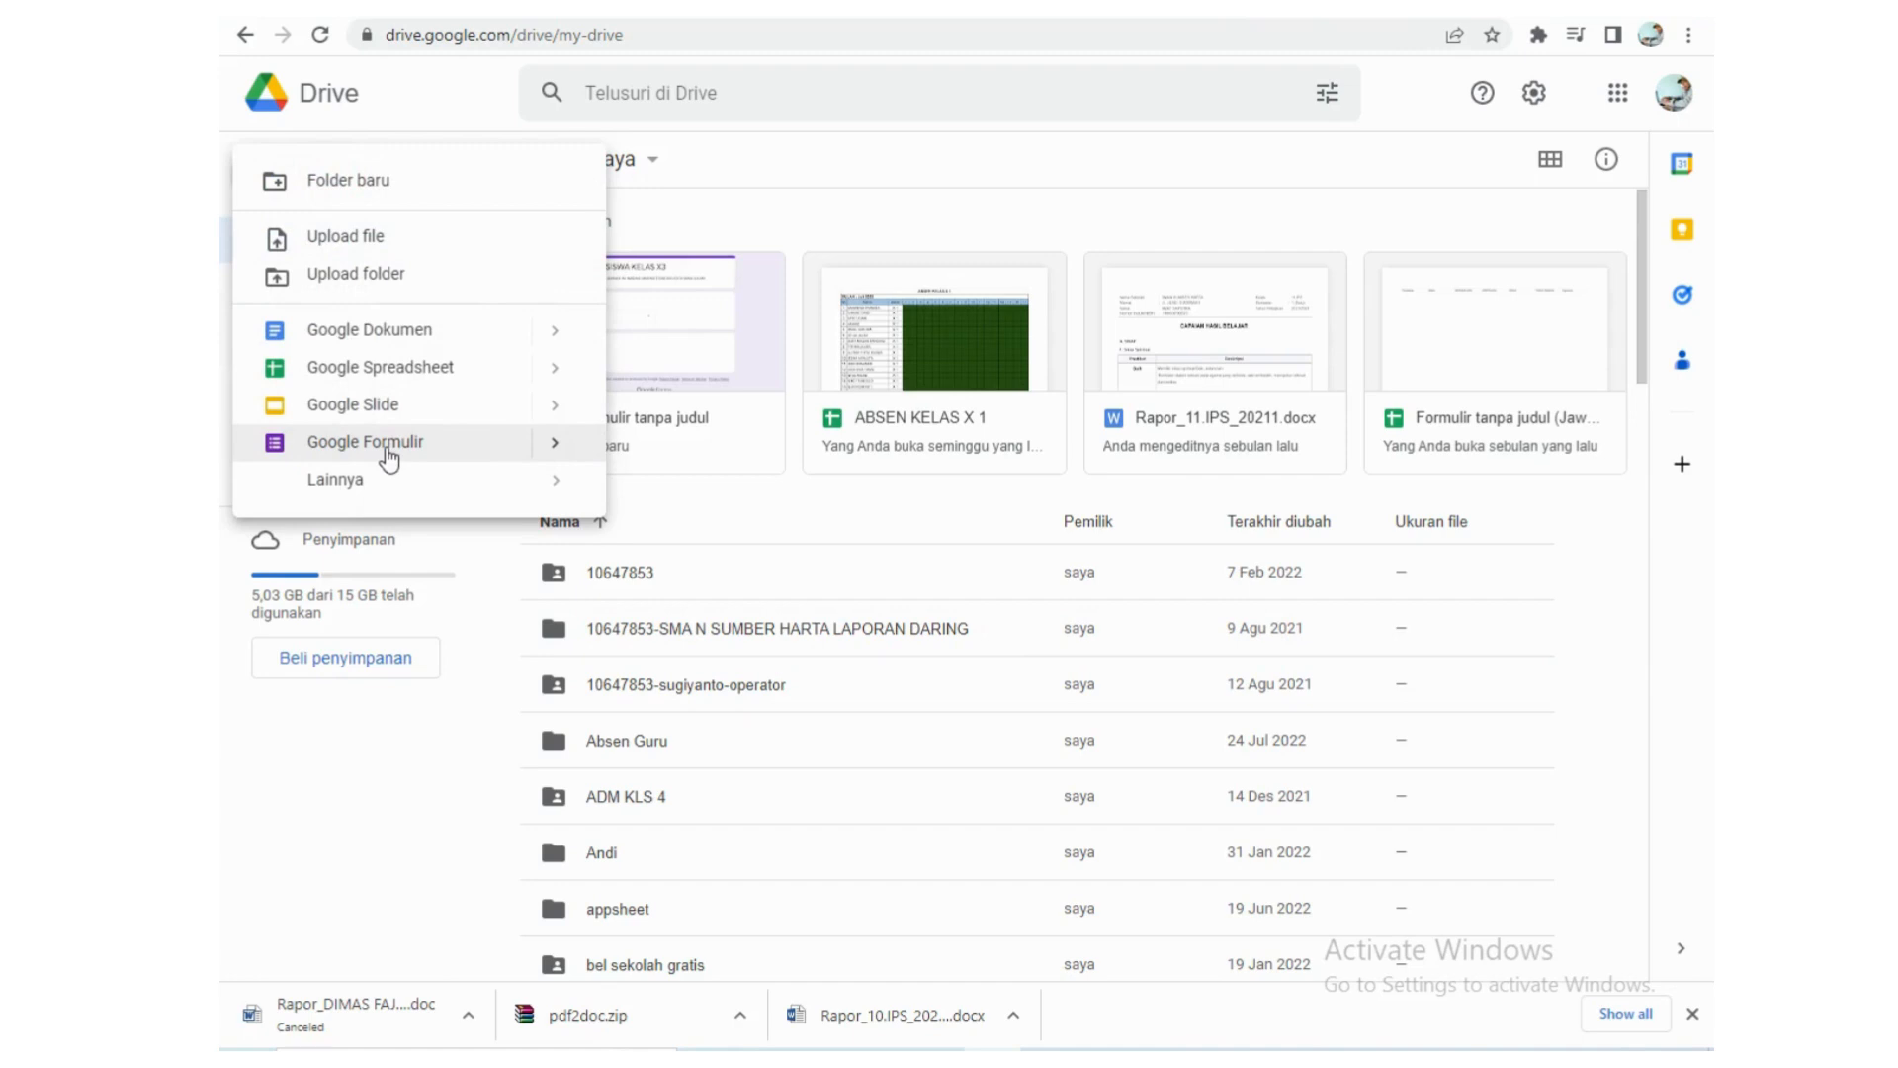
Step: Create a new blank Google Form from Drive
mouse_move(550, 441)
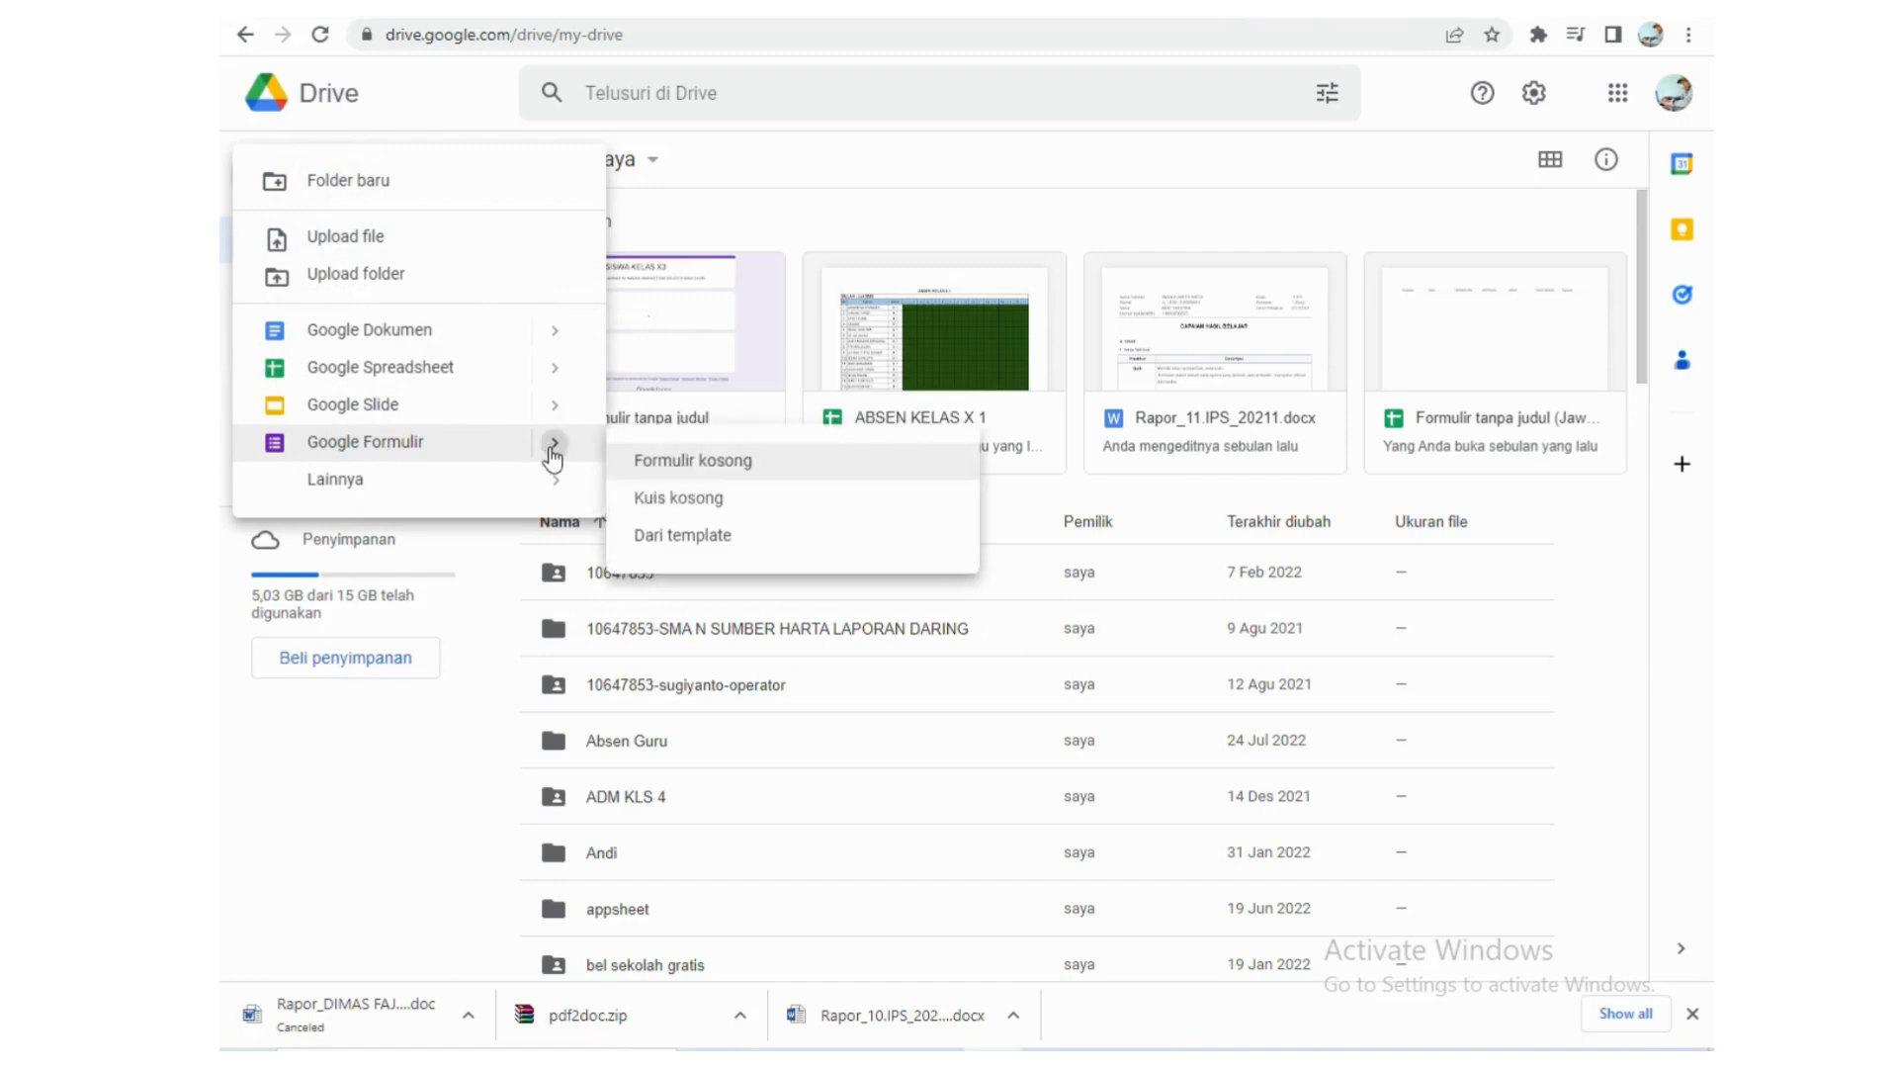
left_click(690, 464)
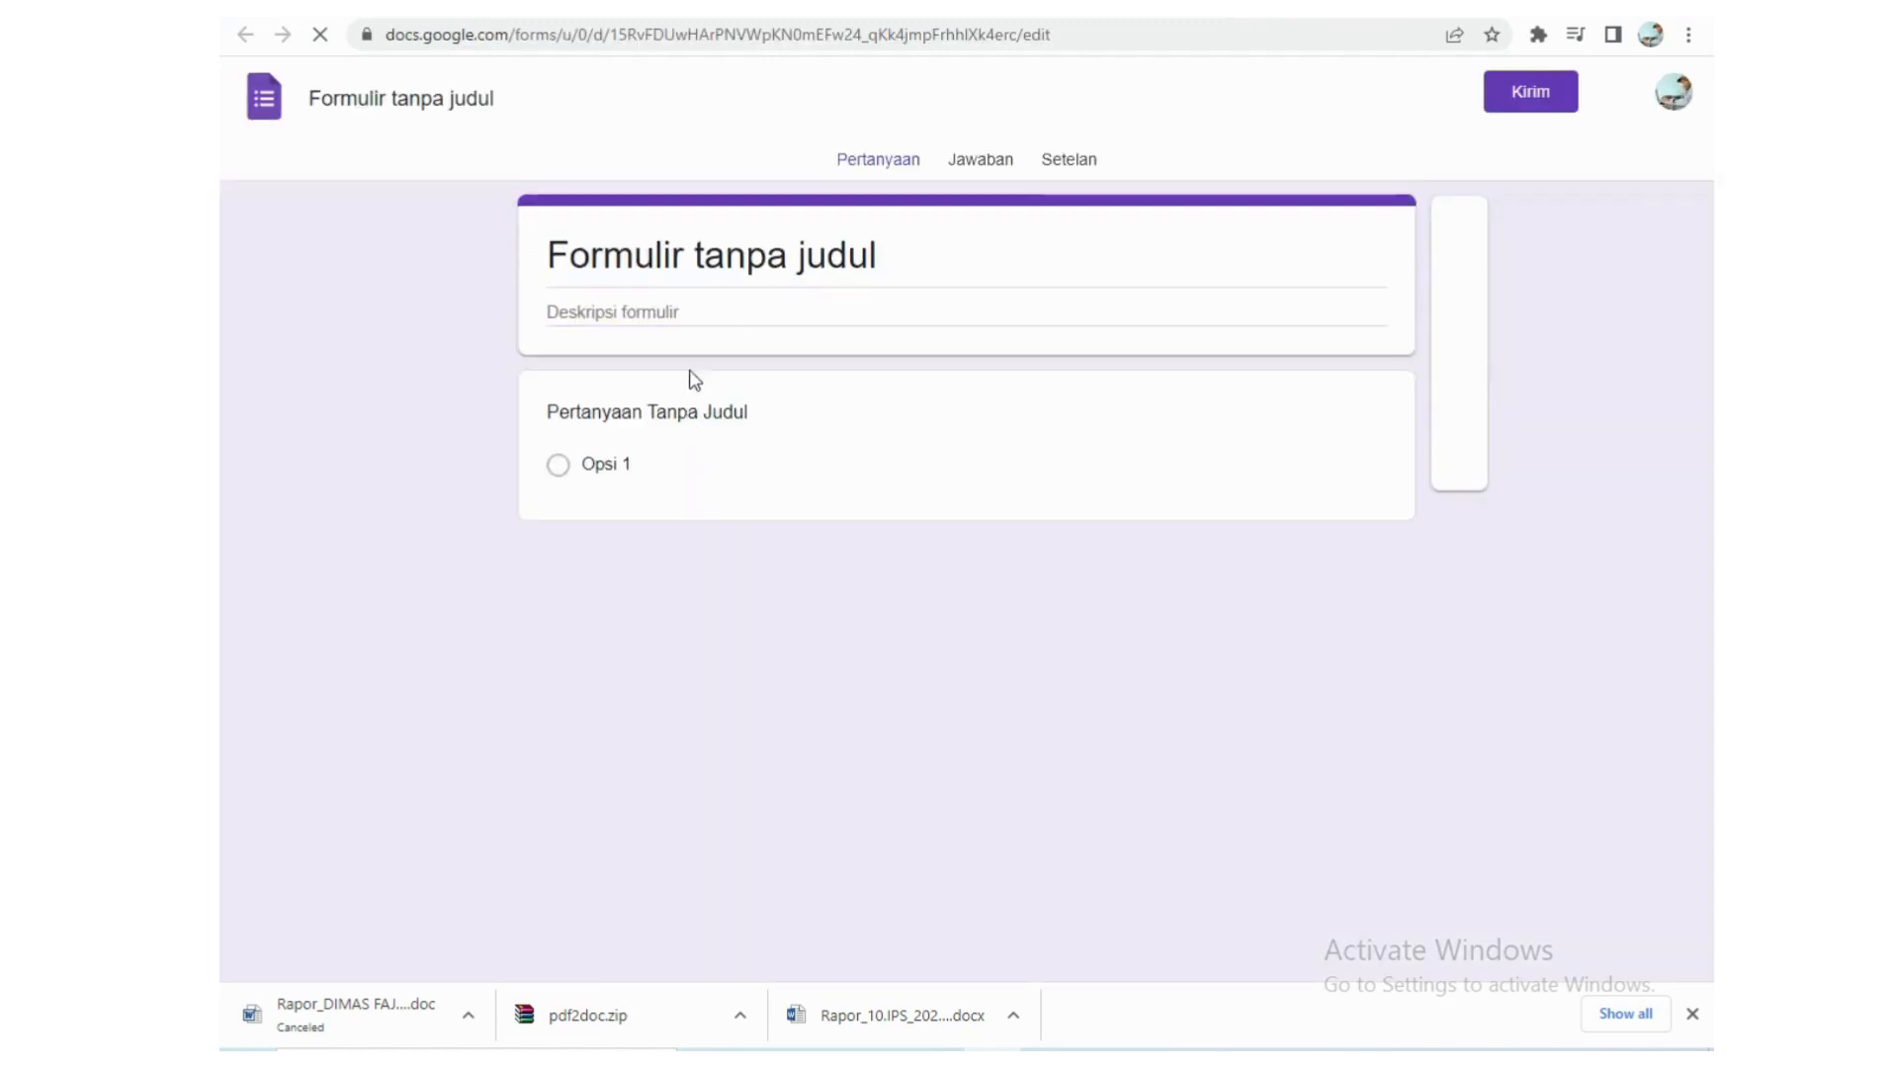
left_click(900, 259)
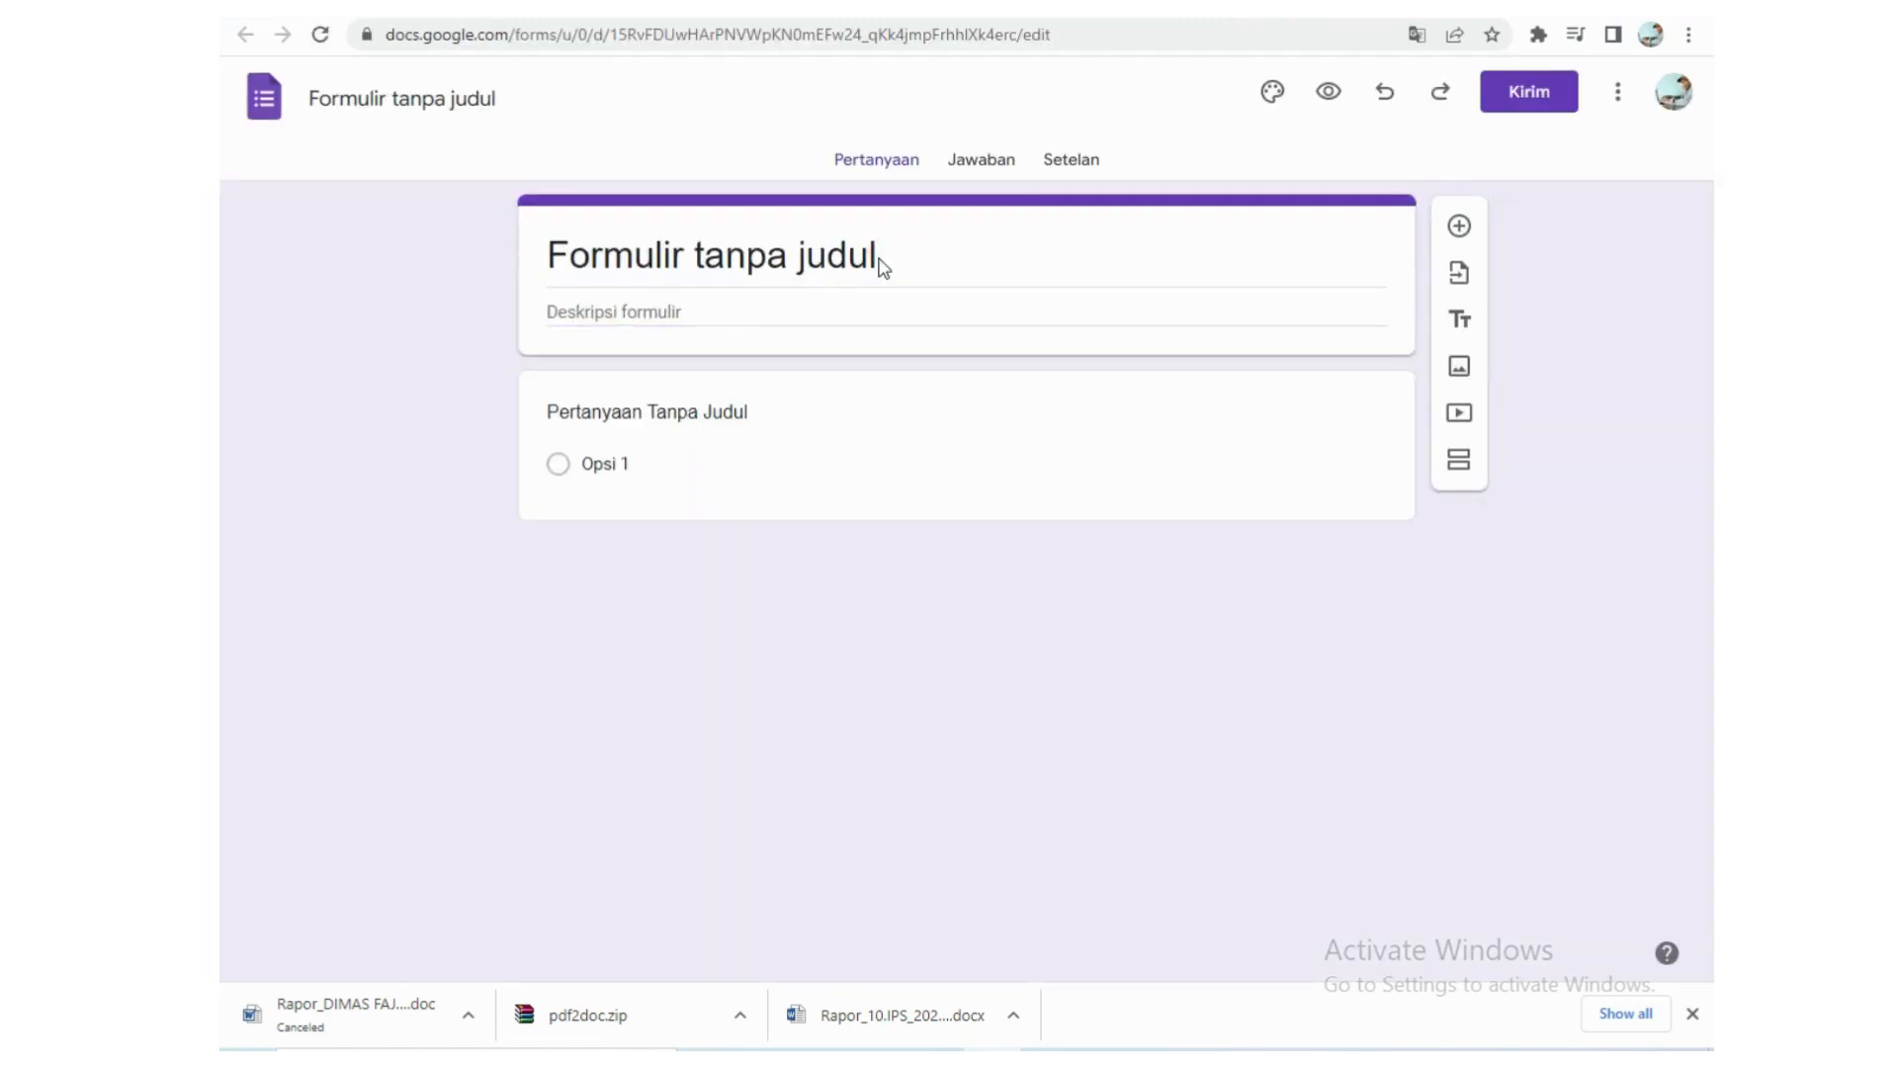
left_click_drag(879, 259, 633, 259)
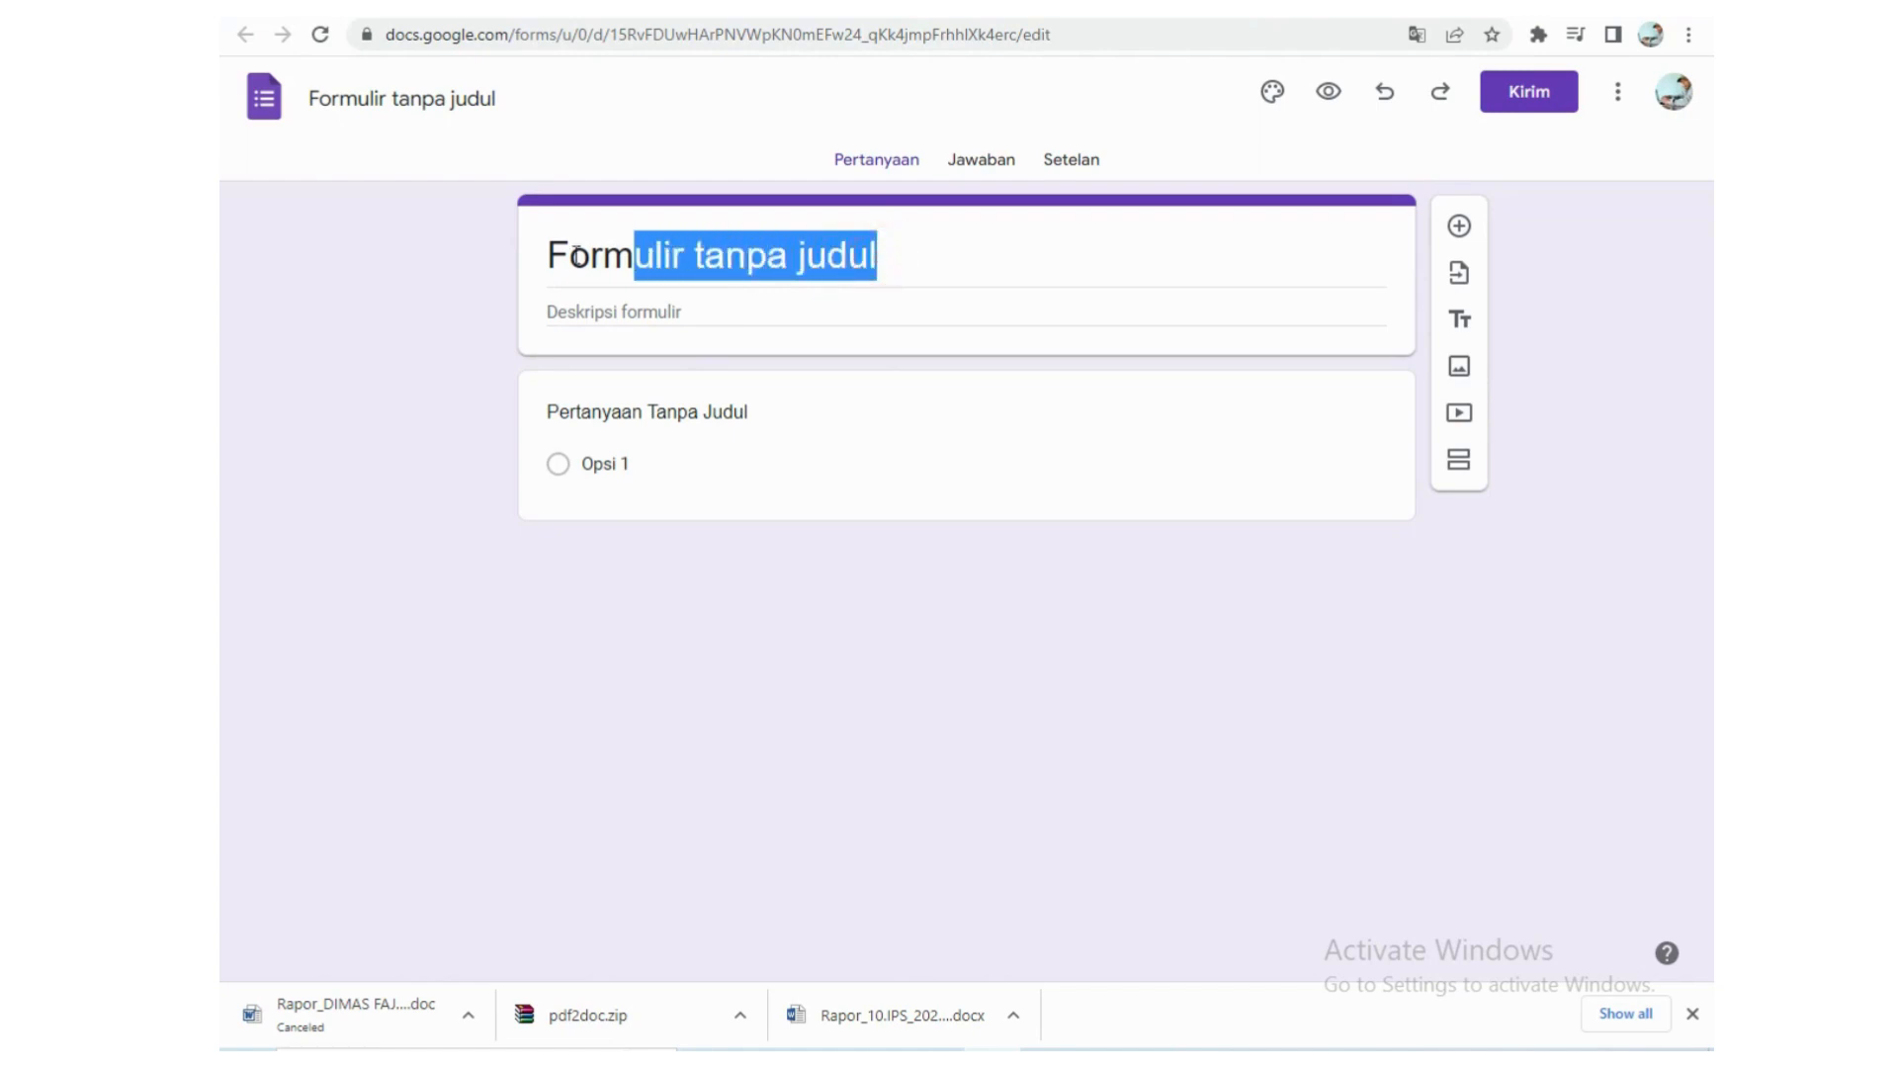
left_click(876, 253)
key("BackSpace")
key("BackSpace")
key("BackSpace")
key("BackSpace")
key("BackSpace")
key("BackSpace")
key("BackSpace")
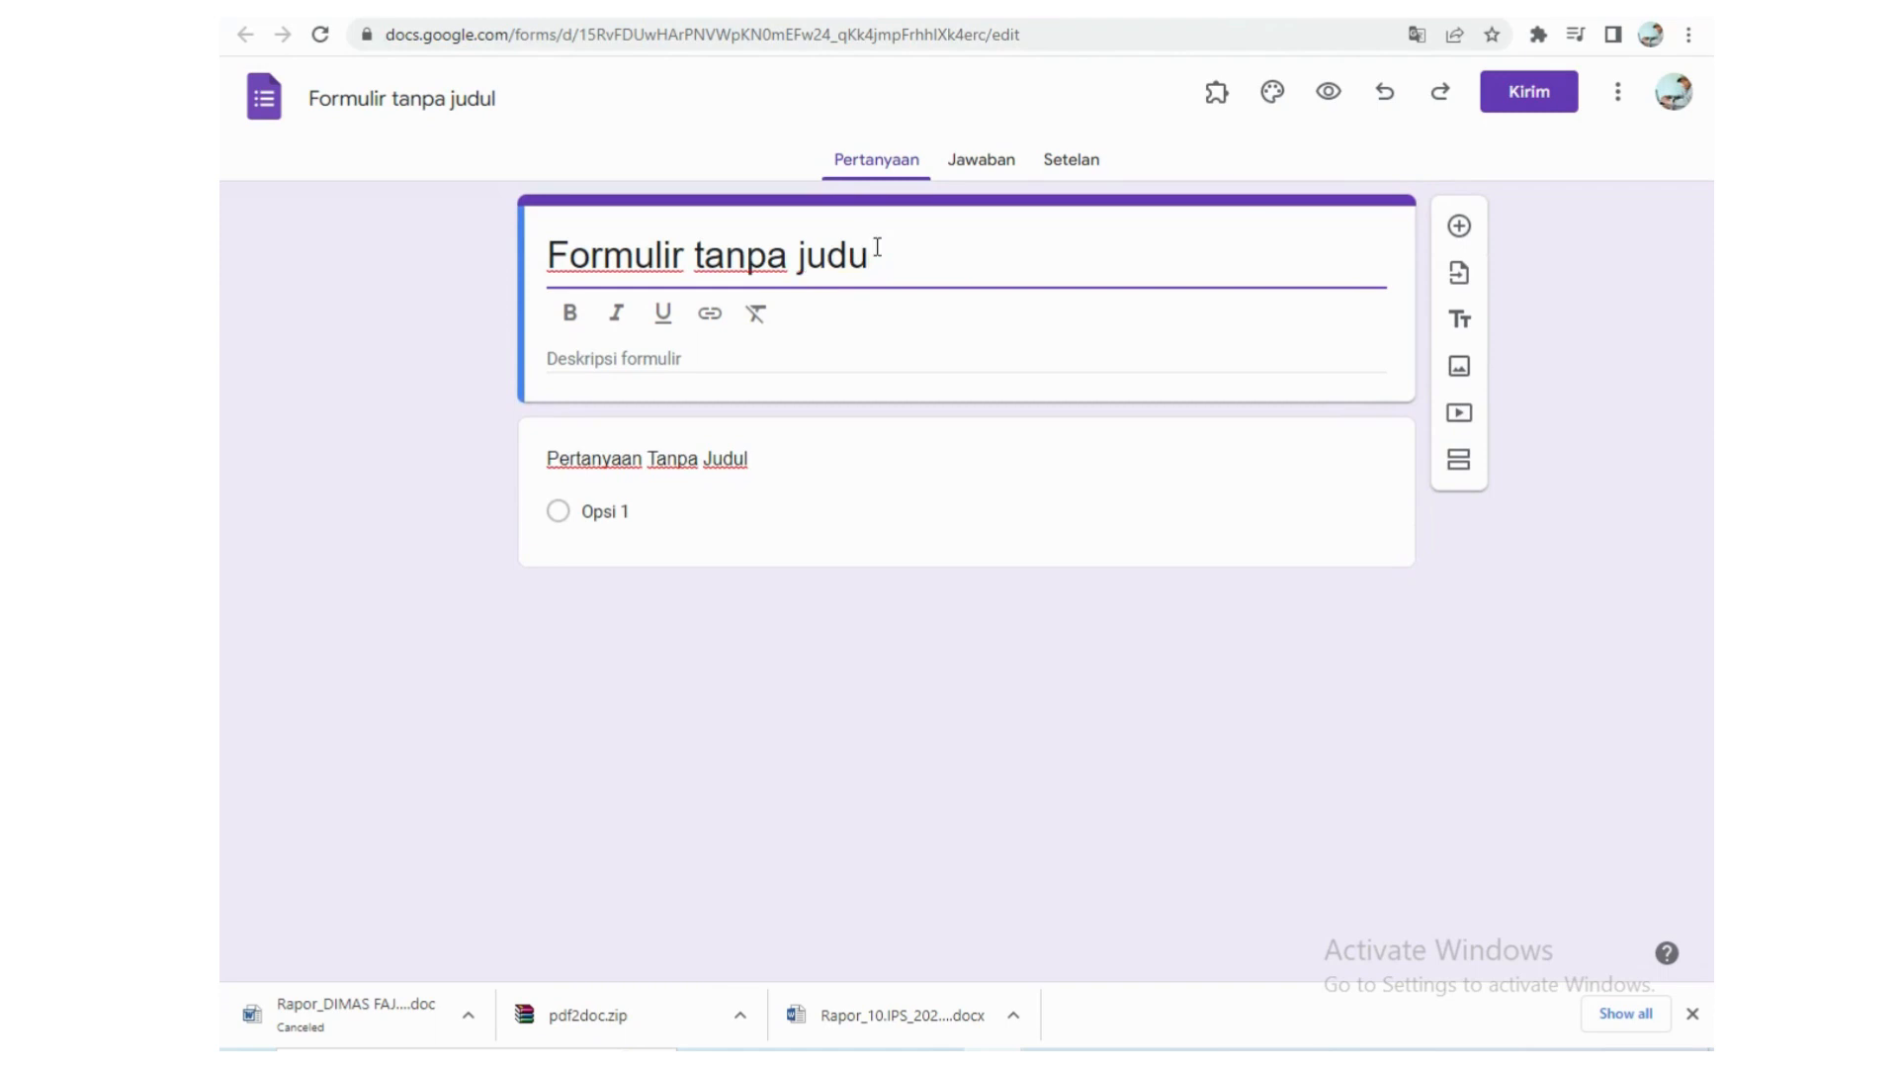
key("BackSpace")
key("BackSpace")
key("BackSpace")
key("BackSpace")
key("BackSpace")
key("BackSpace")
key("BackSpace")
key("BackSpace")
key("BackSpace")
key("BackSpace")
key("BackSpace")
key("BackSpace")
key("BackSpace")
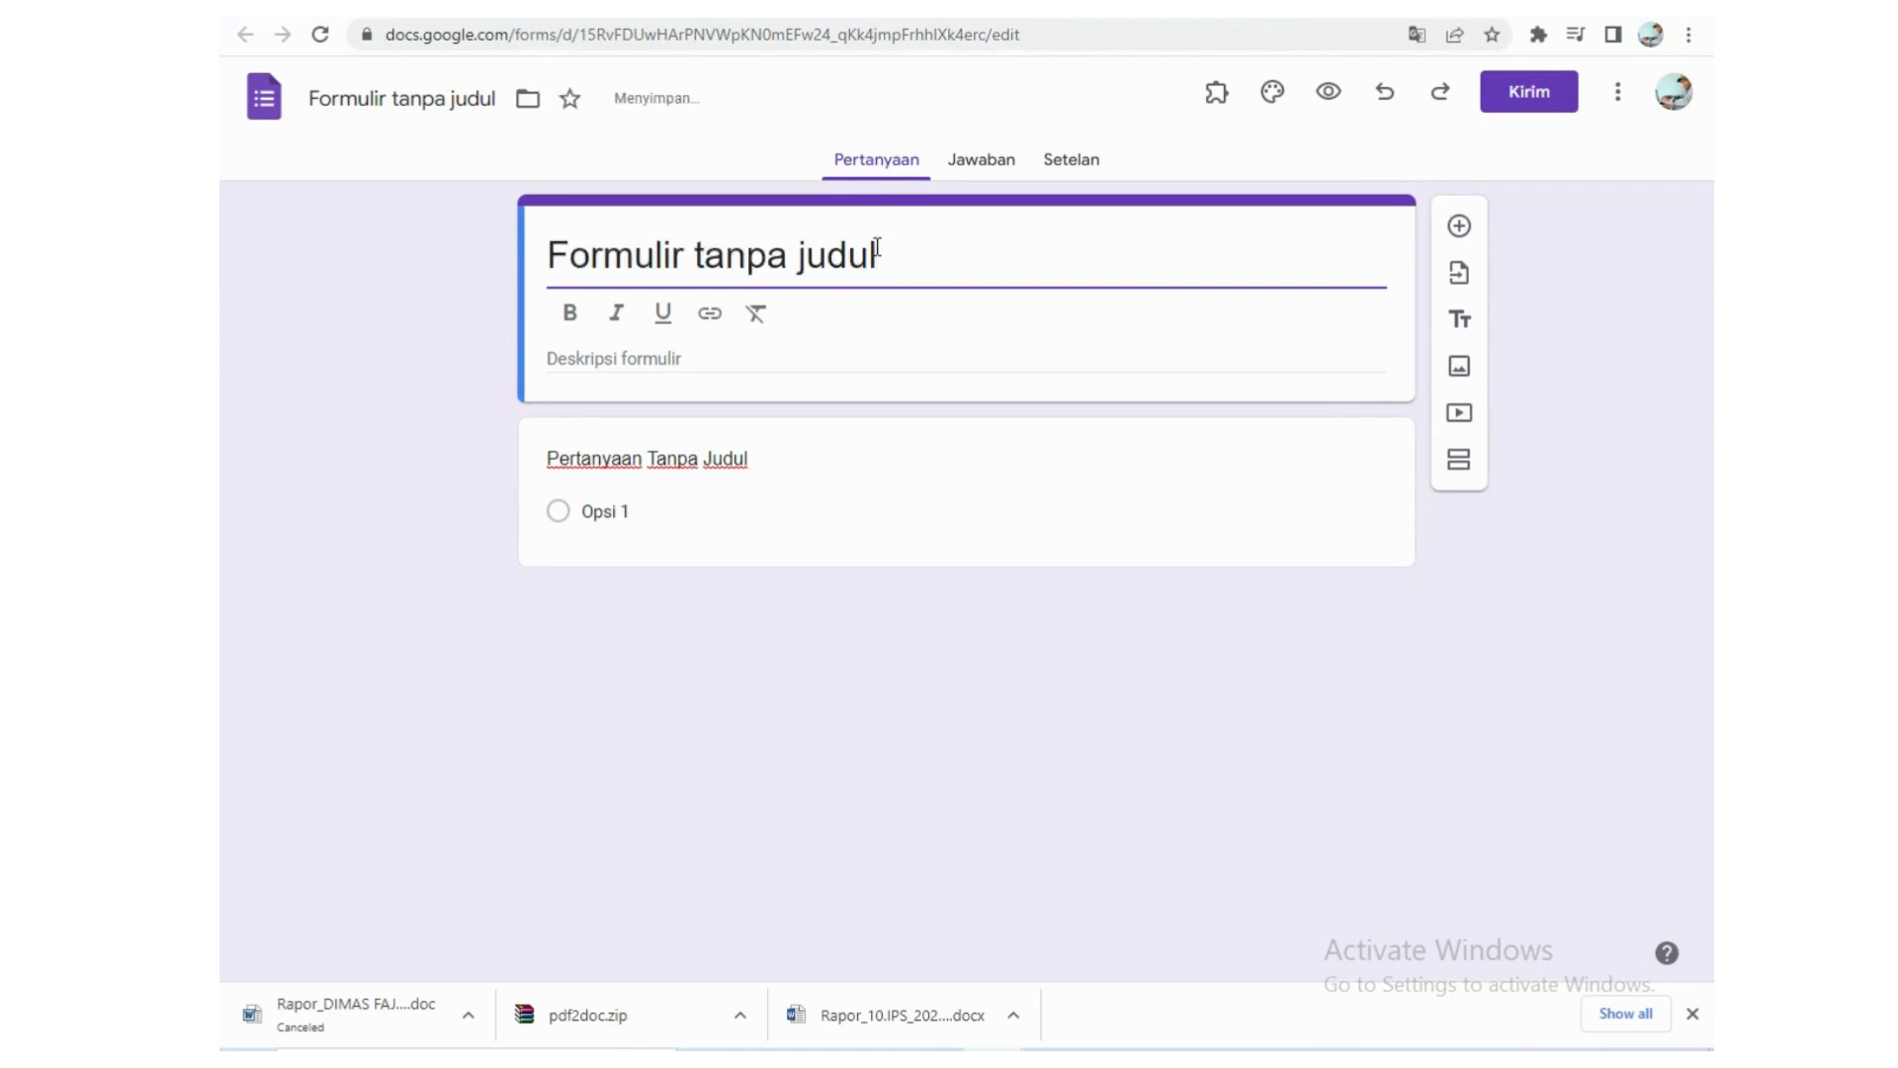
type("KART")
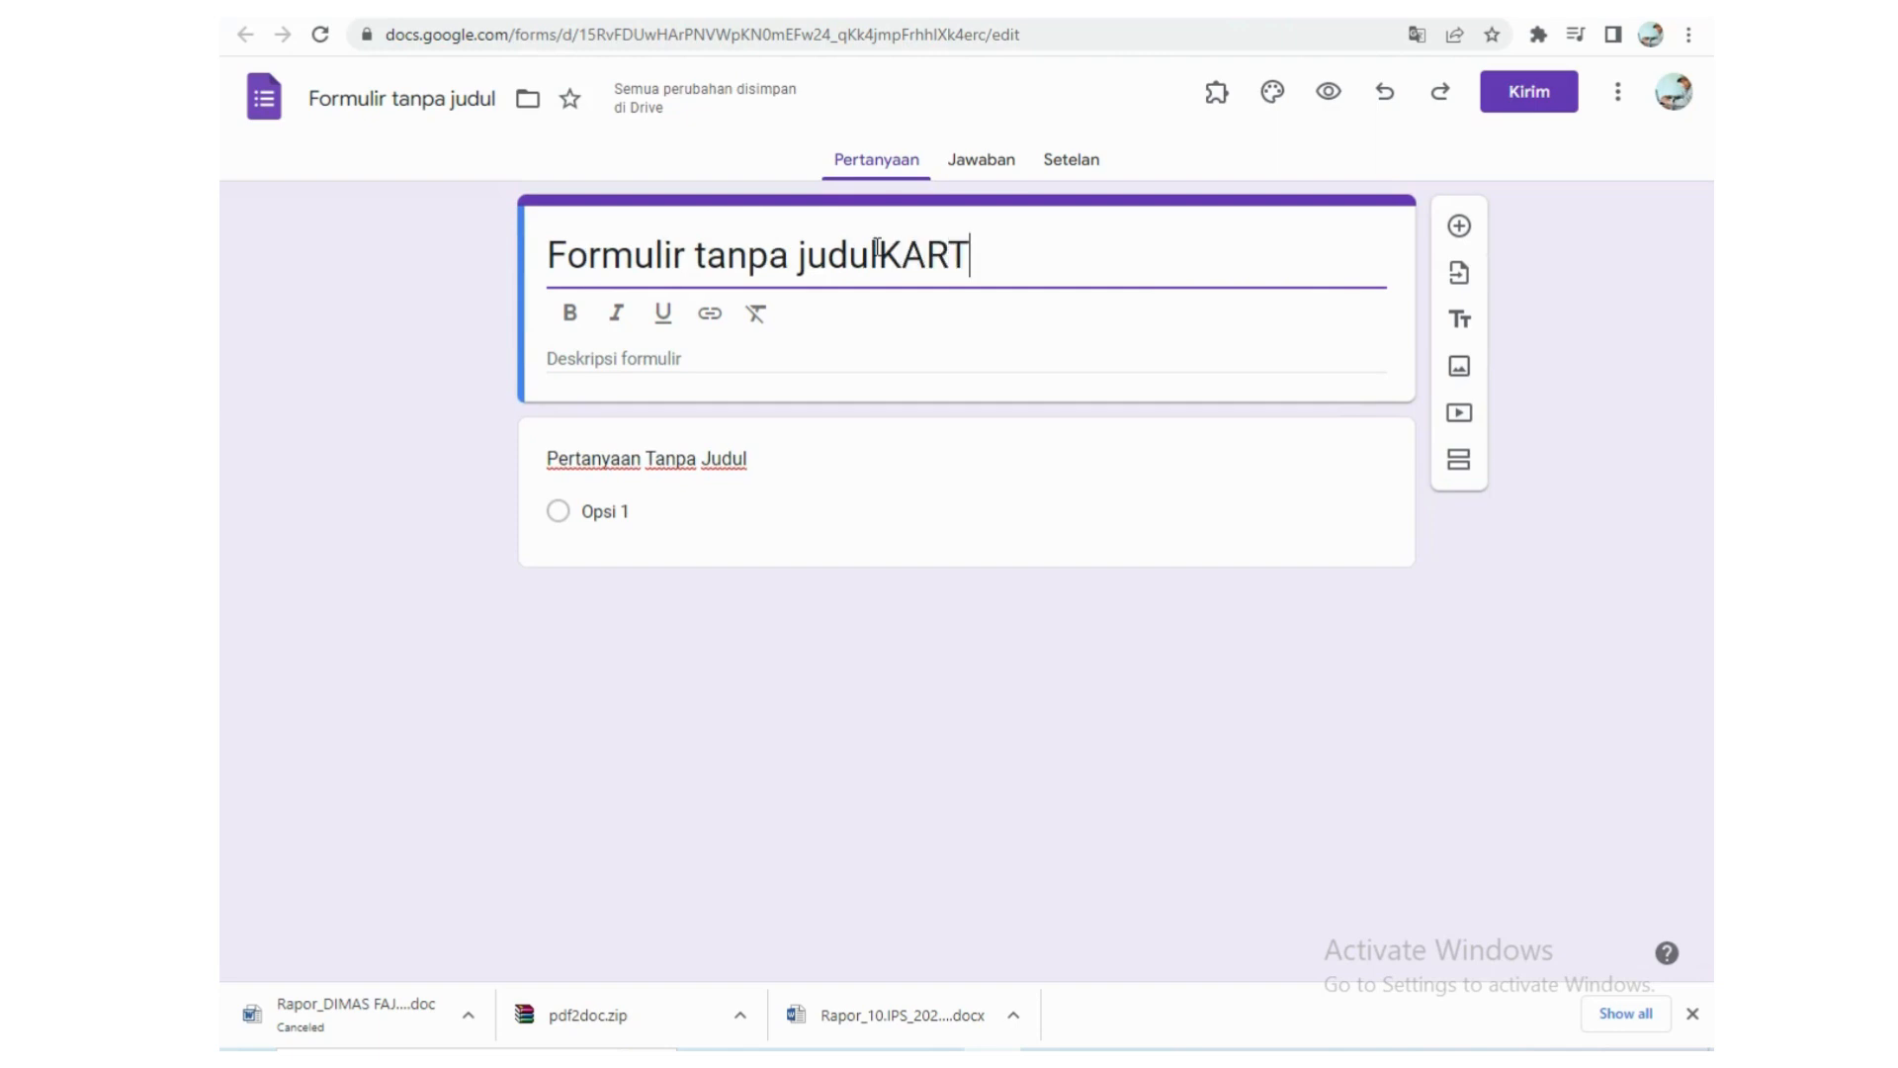
key("BackSpace")
key("BackSpace")
key("BackSpace")
key("BackSpace")
key("BackSpace")
key("BackSpace")
key("BackSpace")
key("BackSpace")
key("BackSpace")
key("BackSpace")
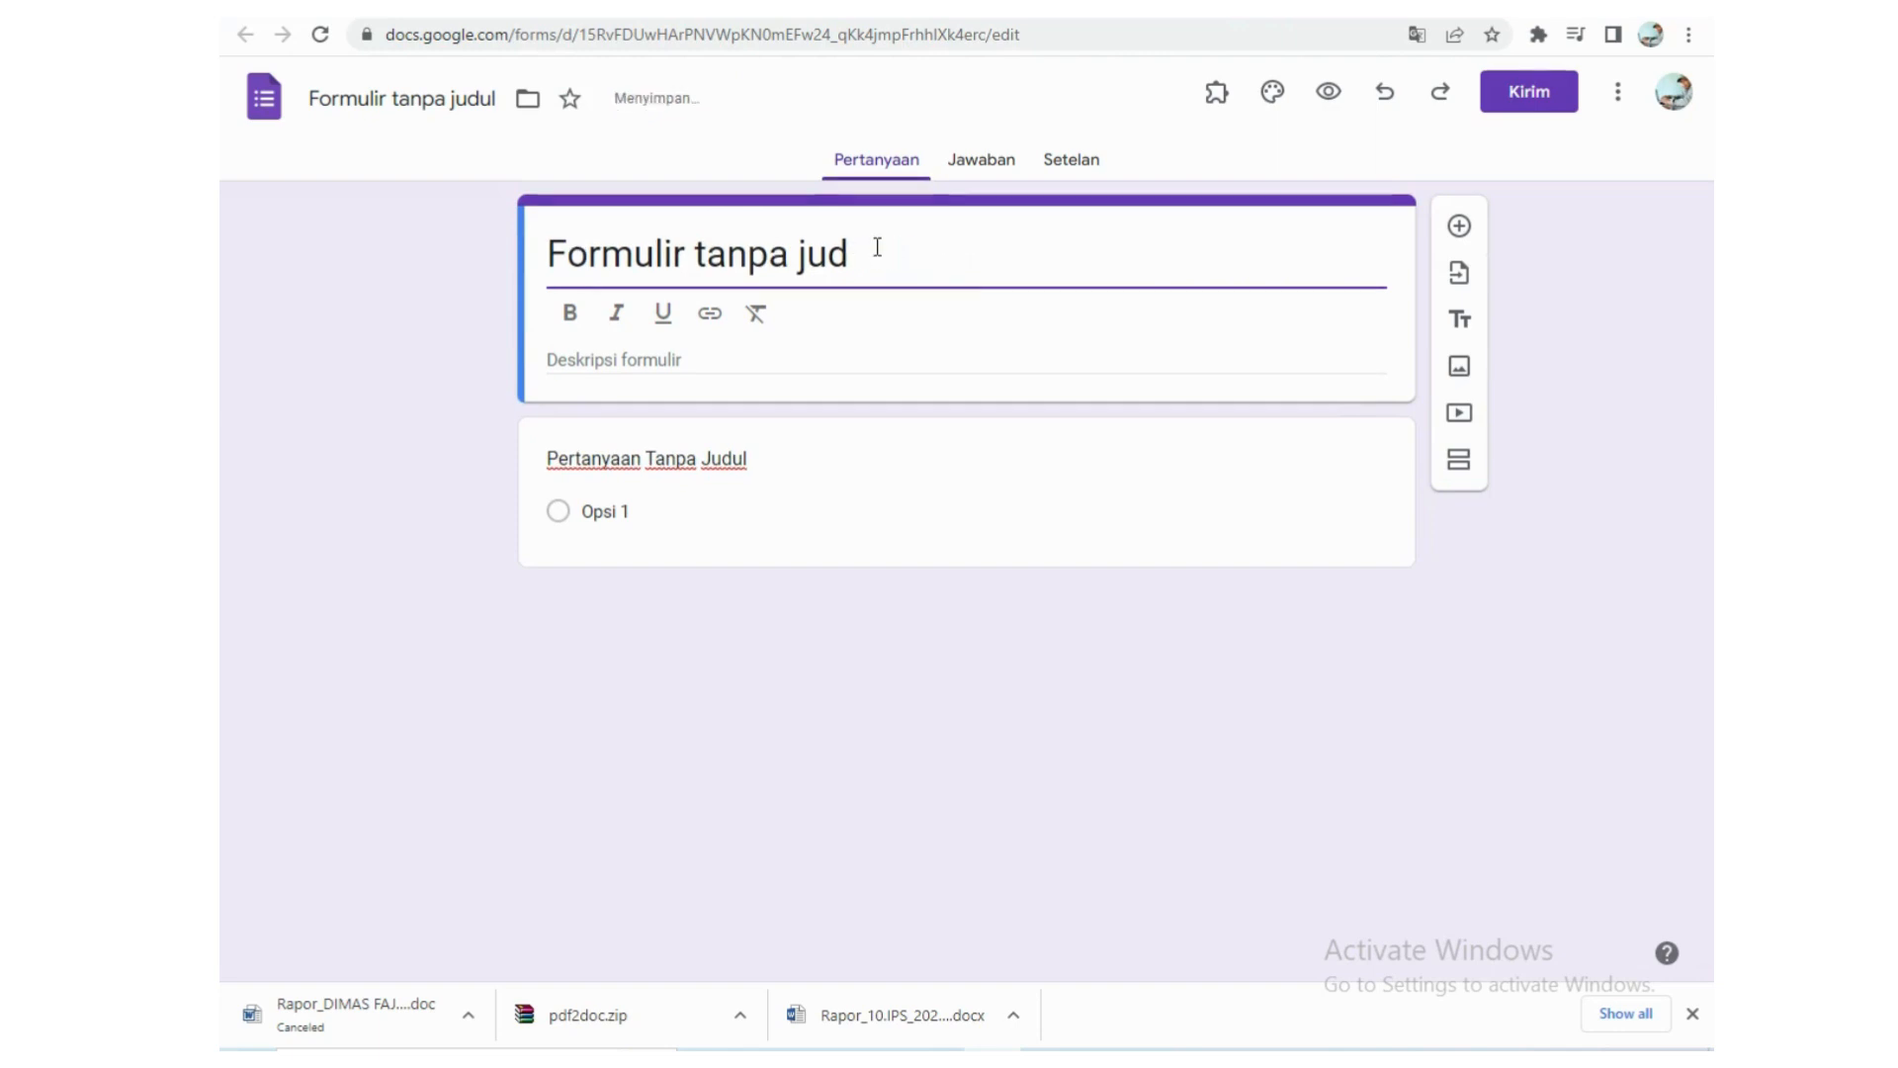
key("BackSpace")
key("BackSpace")
key("BackSpace")
key("BackSpace")
key("BackSpace")
key("BackSpace")
key("BackSpace")
key("BackSpace")
key("BackSpace")
key("BackSpace")
key("BackSpace")
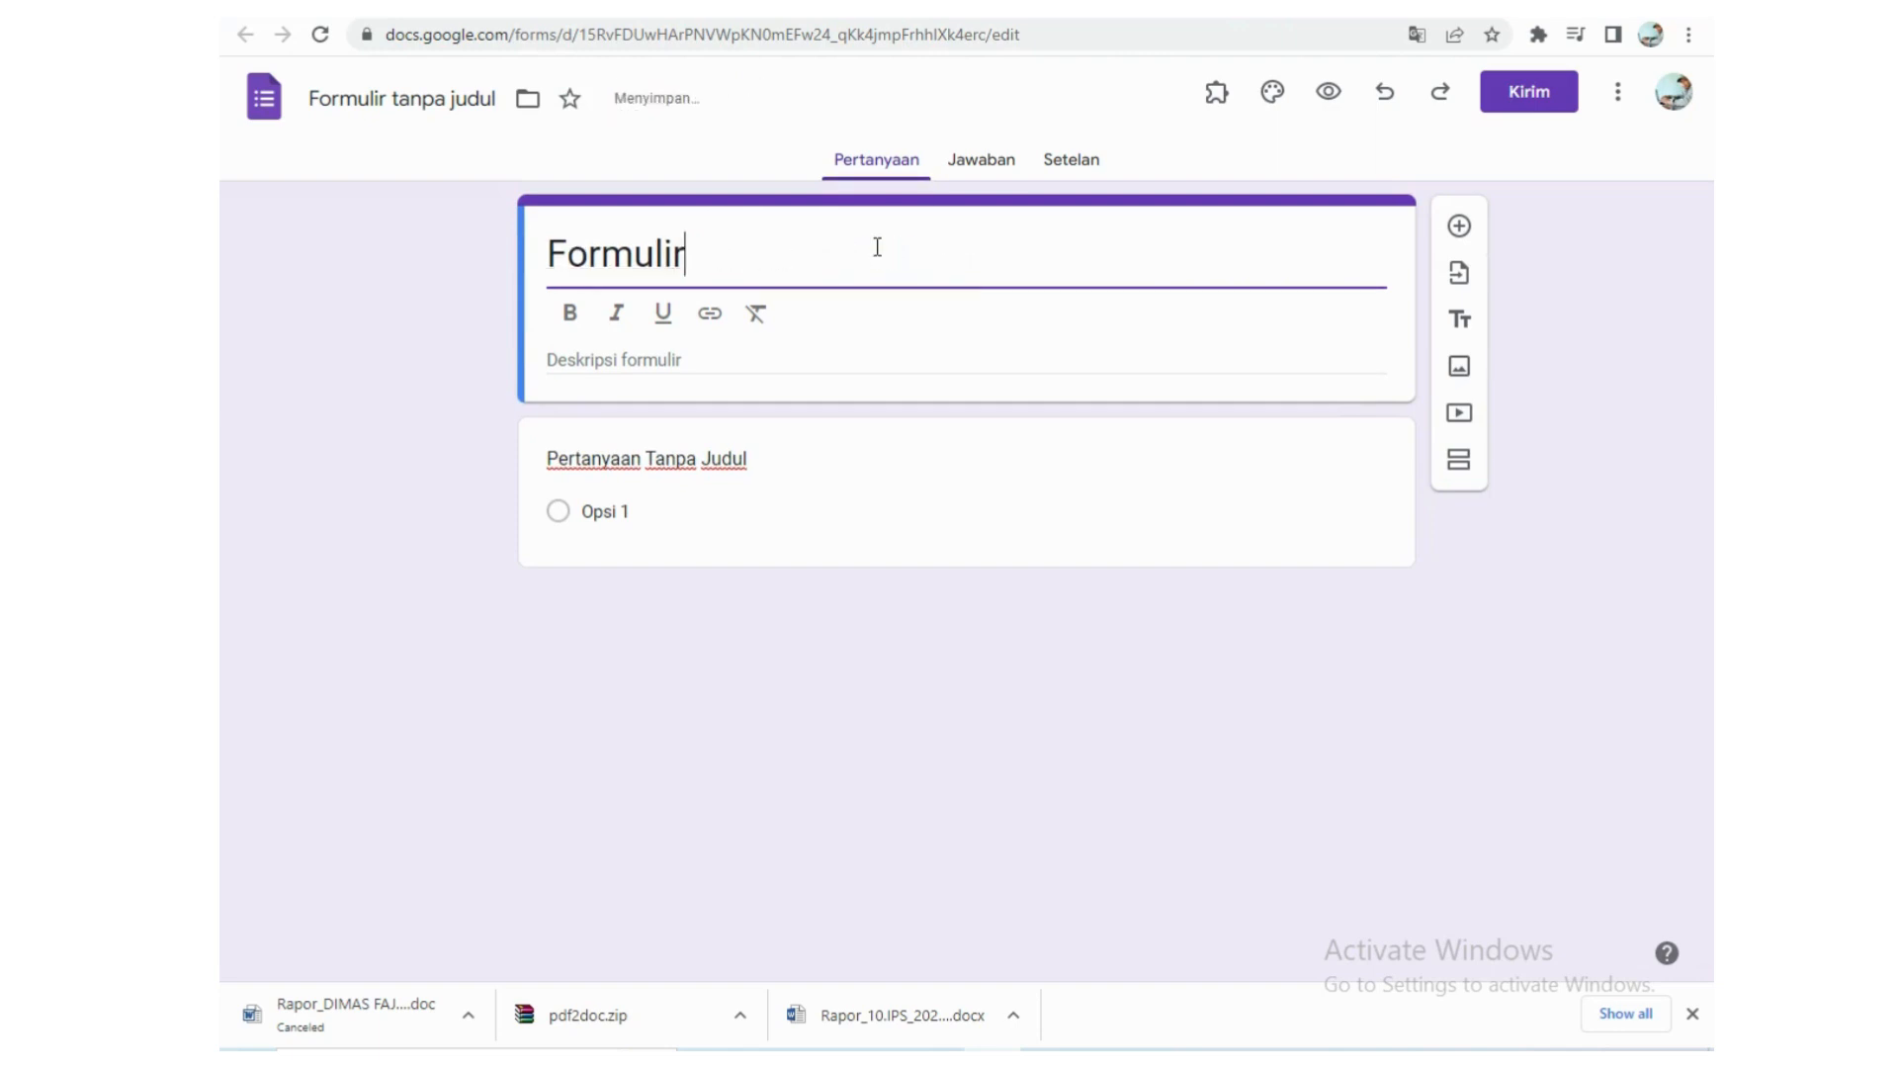
key("BackSpace")
key("BackSpace")
key("BackSpace")
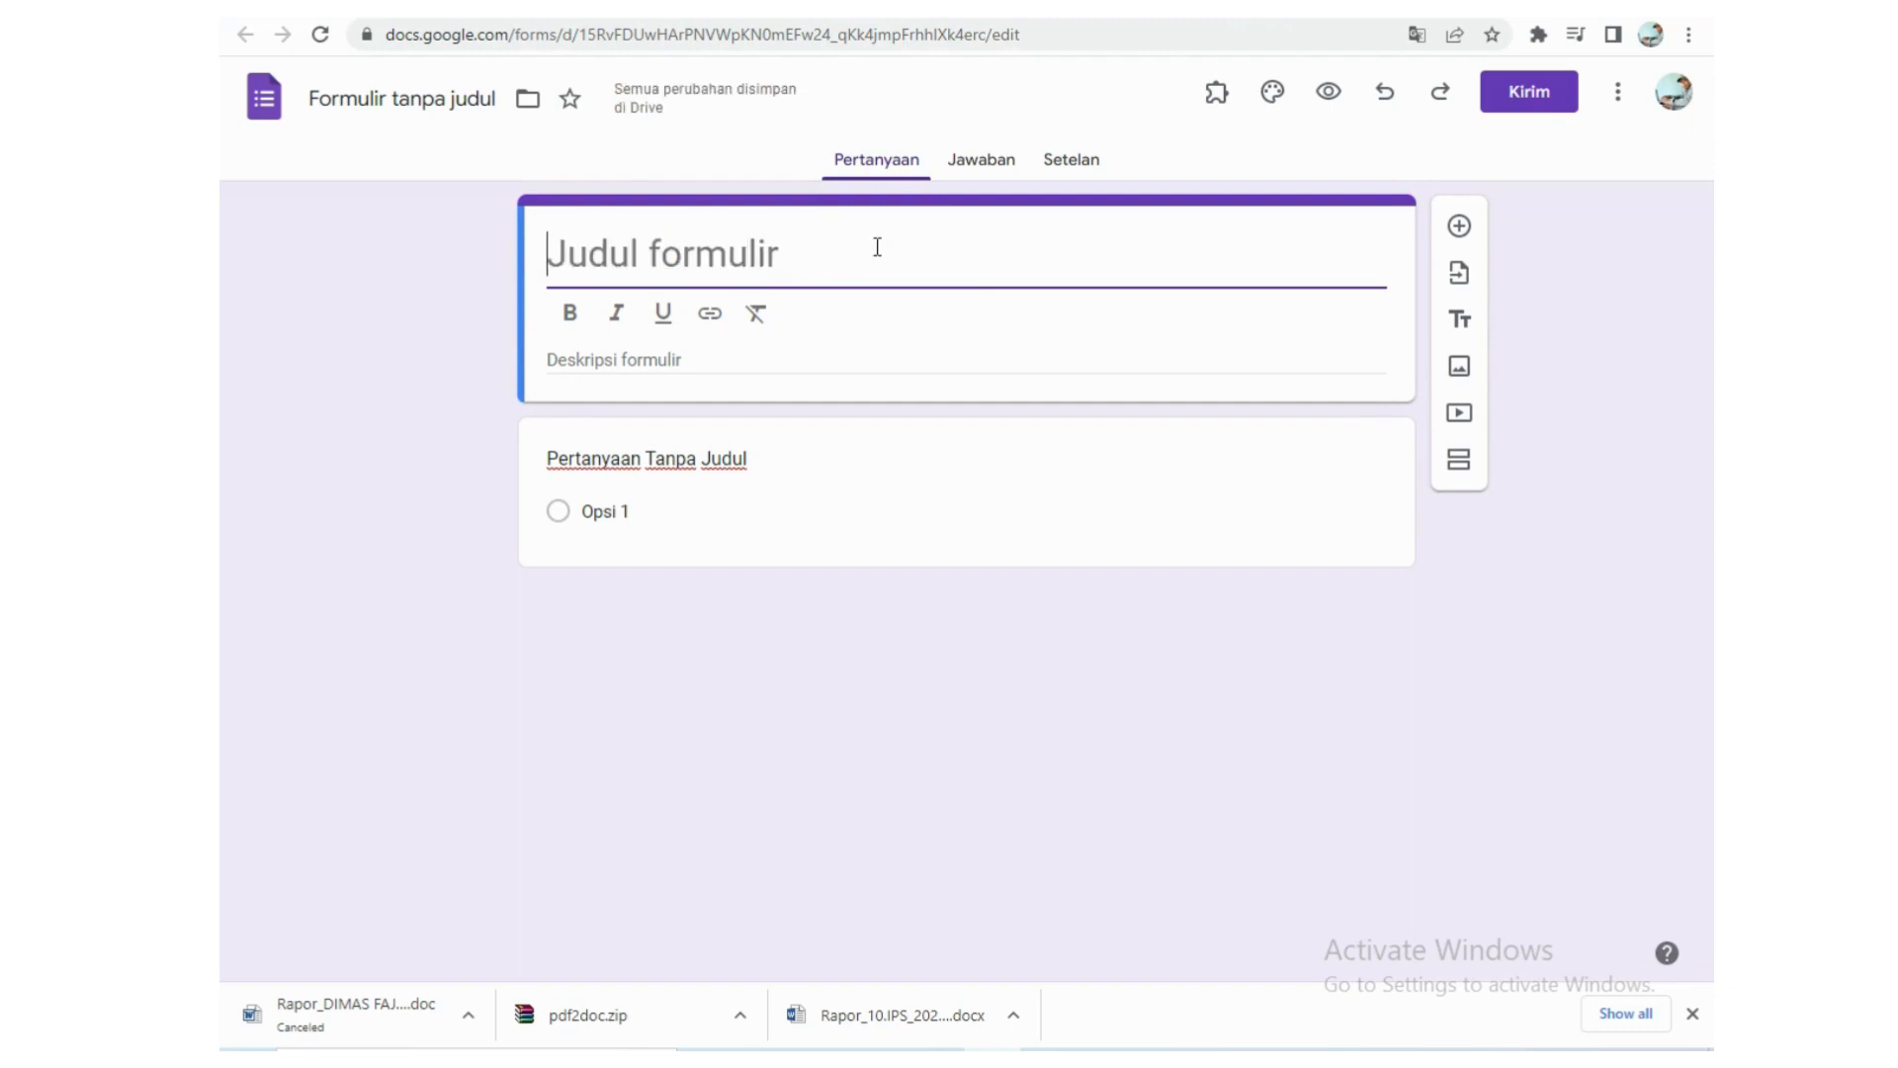
key("ctrl+z")
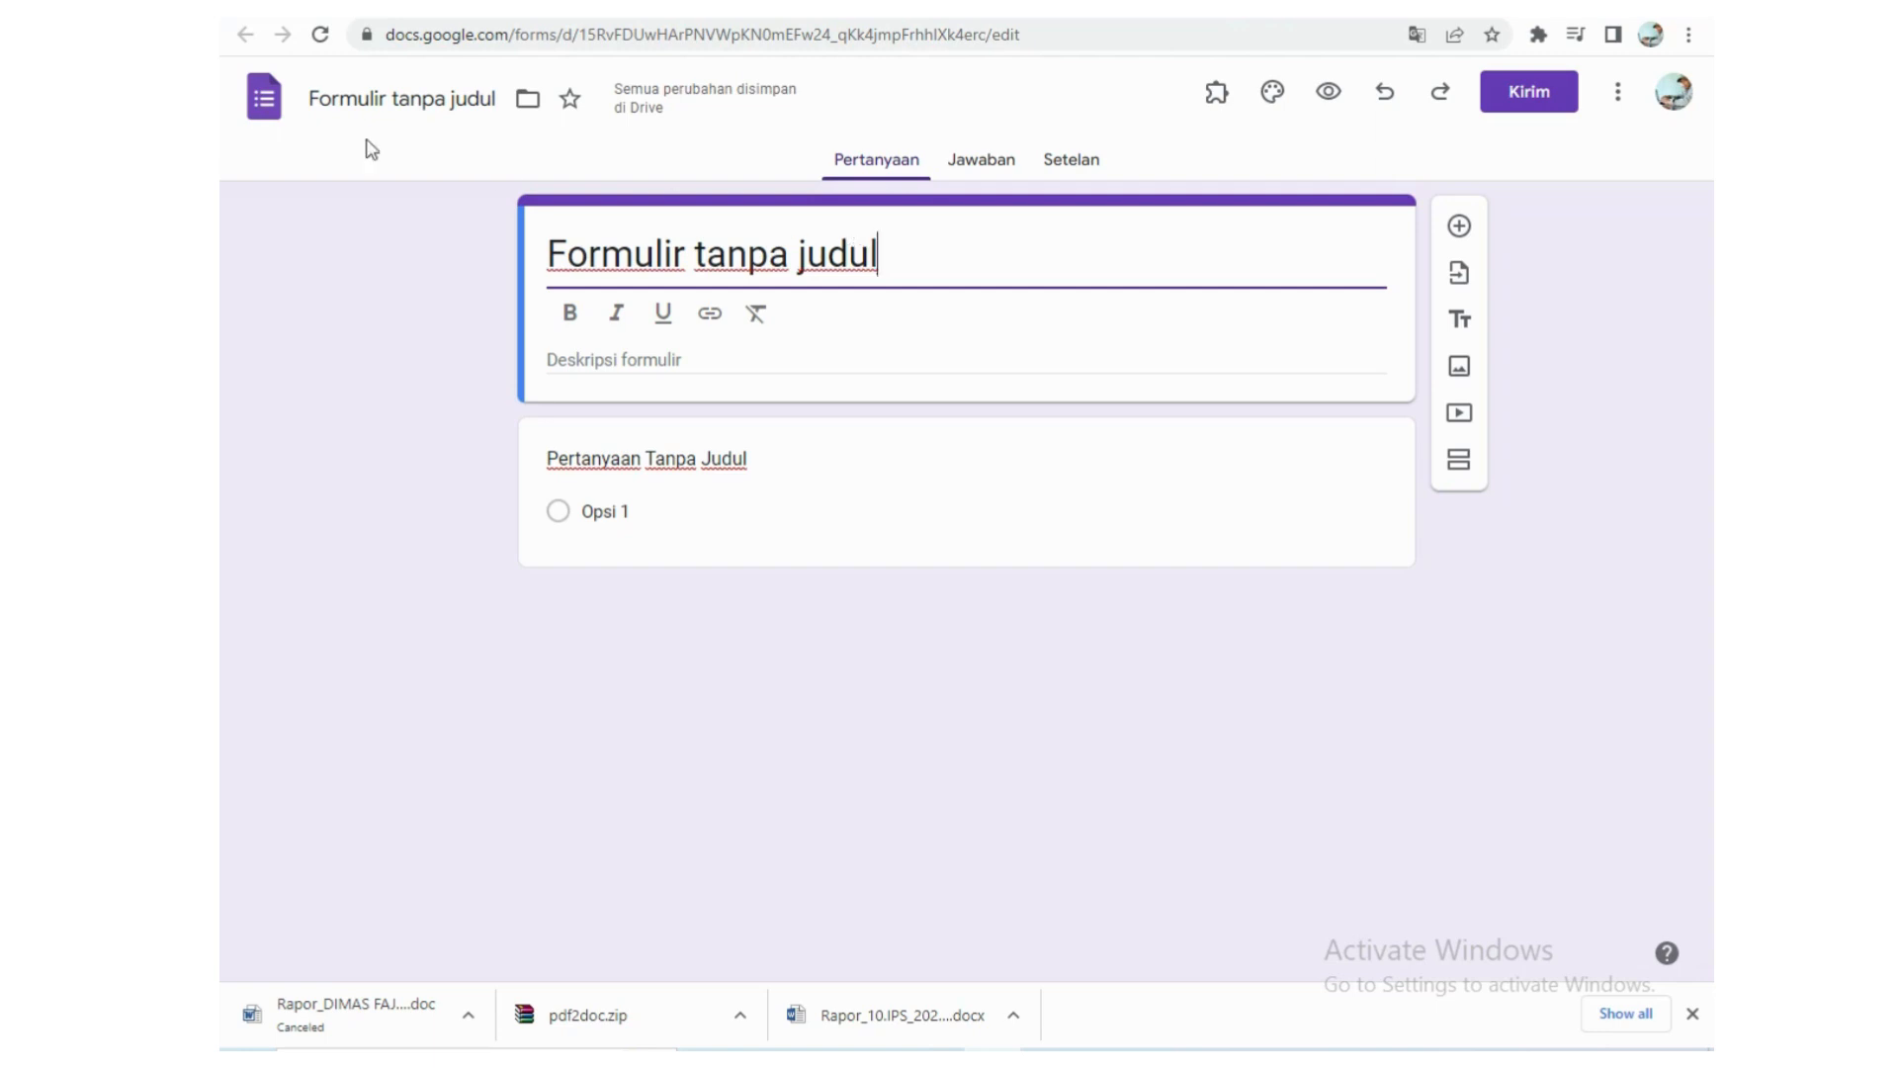
Step: Rename the form file to KARTU SUARA and apply the same name to the form's heading
left_click(379, 106)
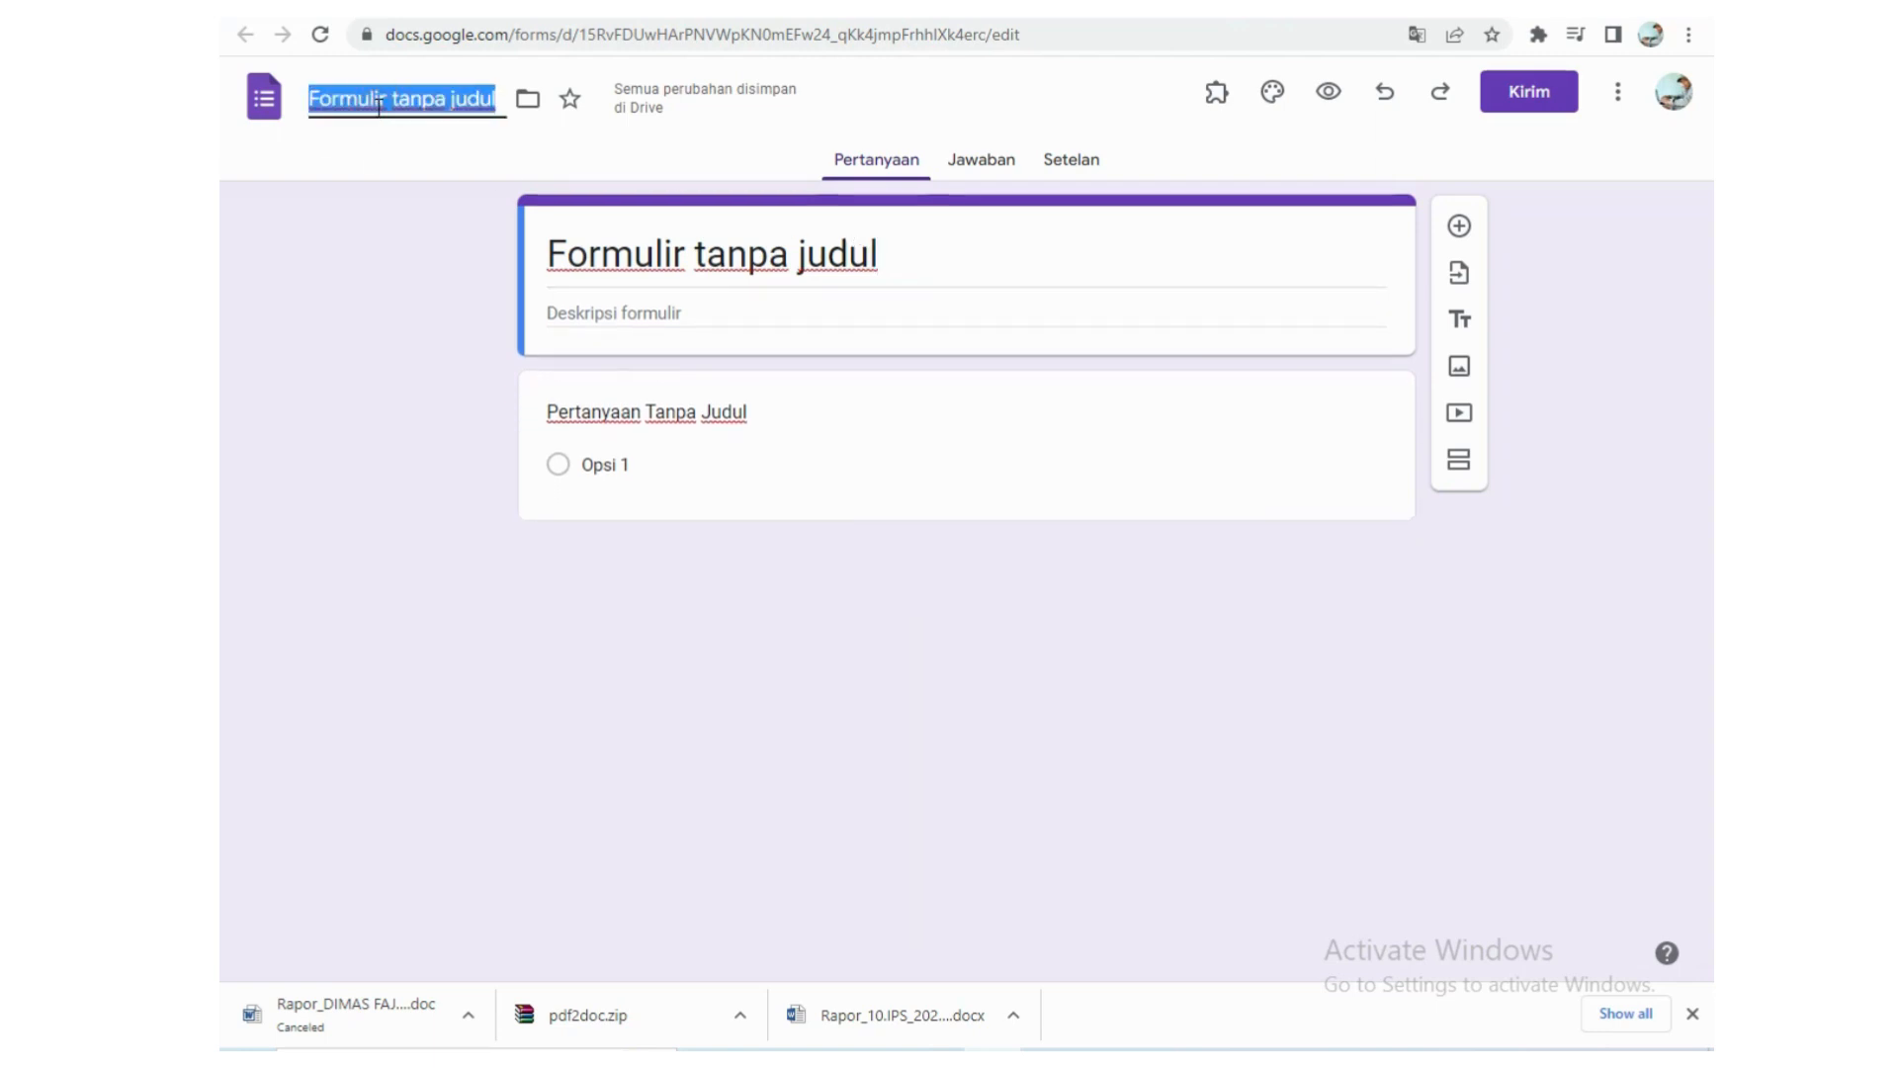
type("KART")
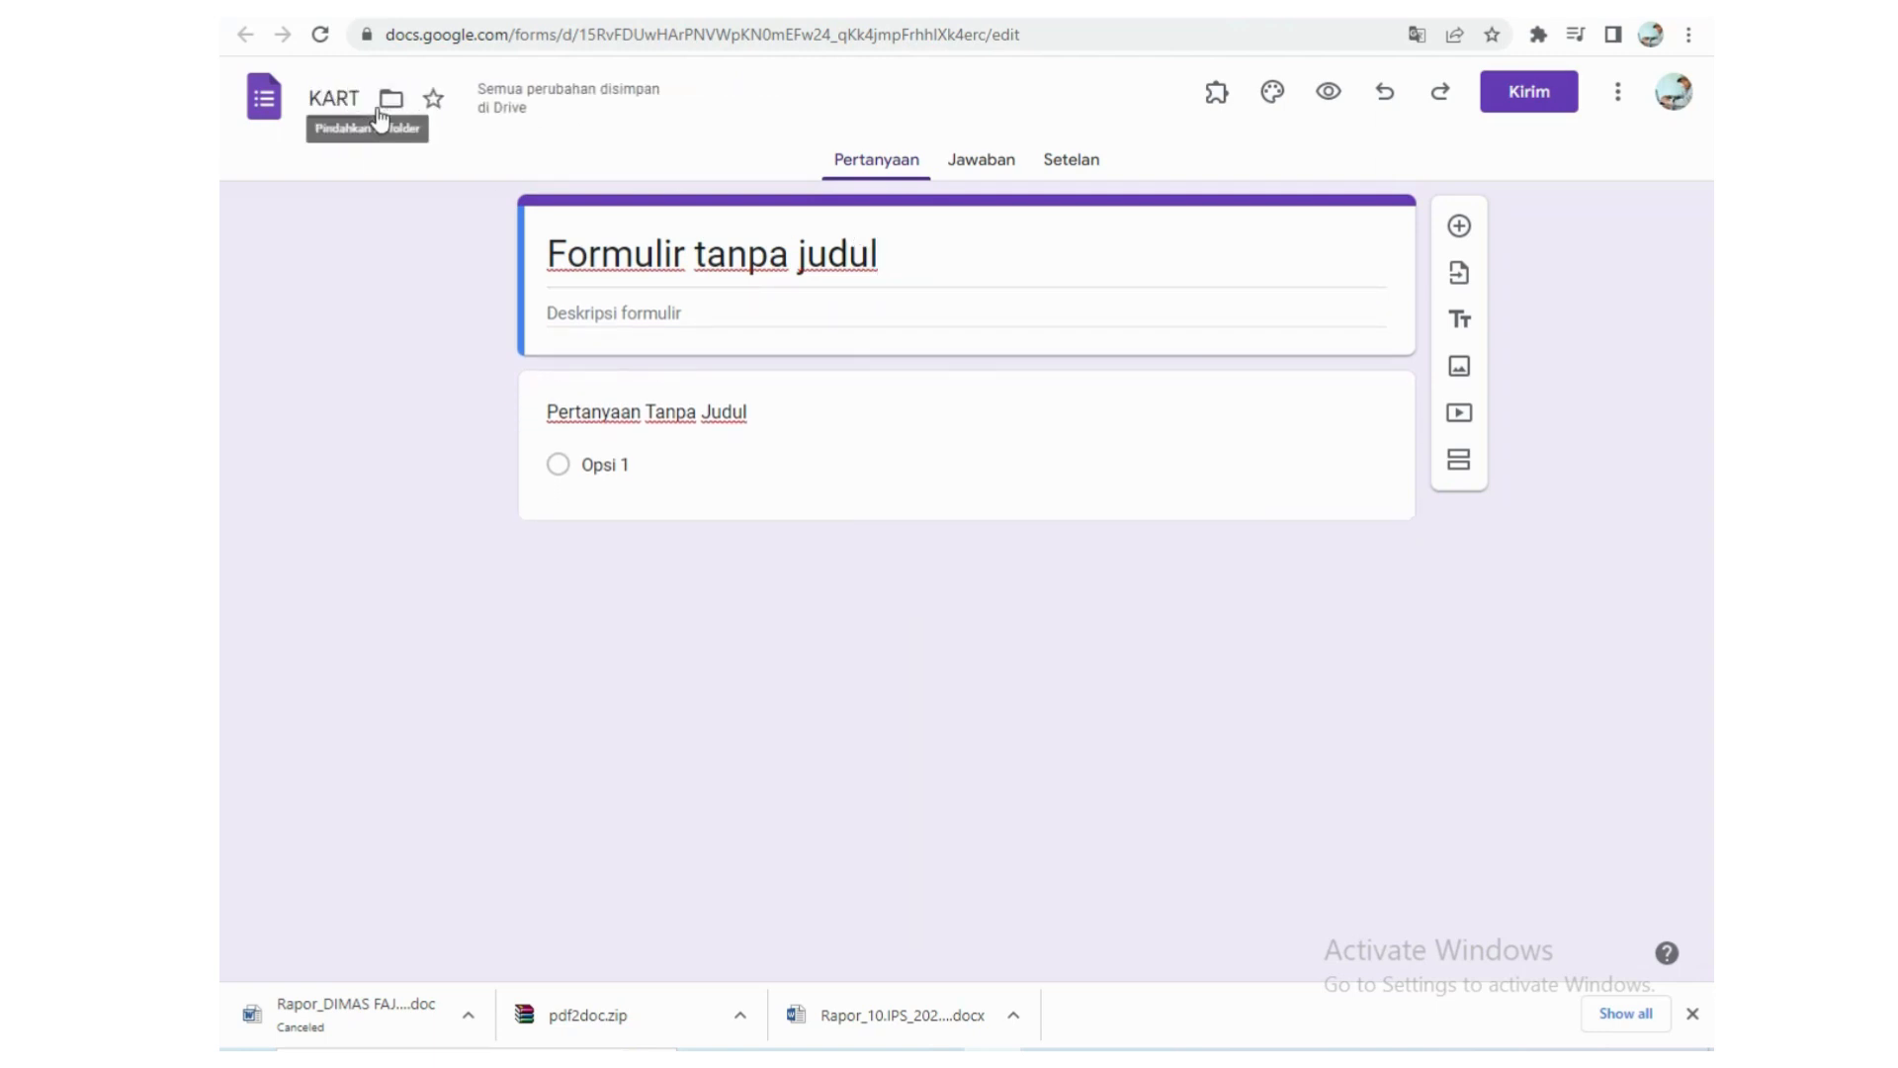
type("U S")
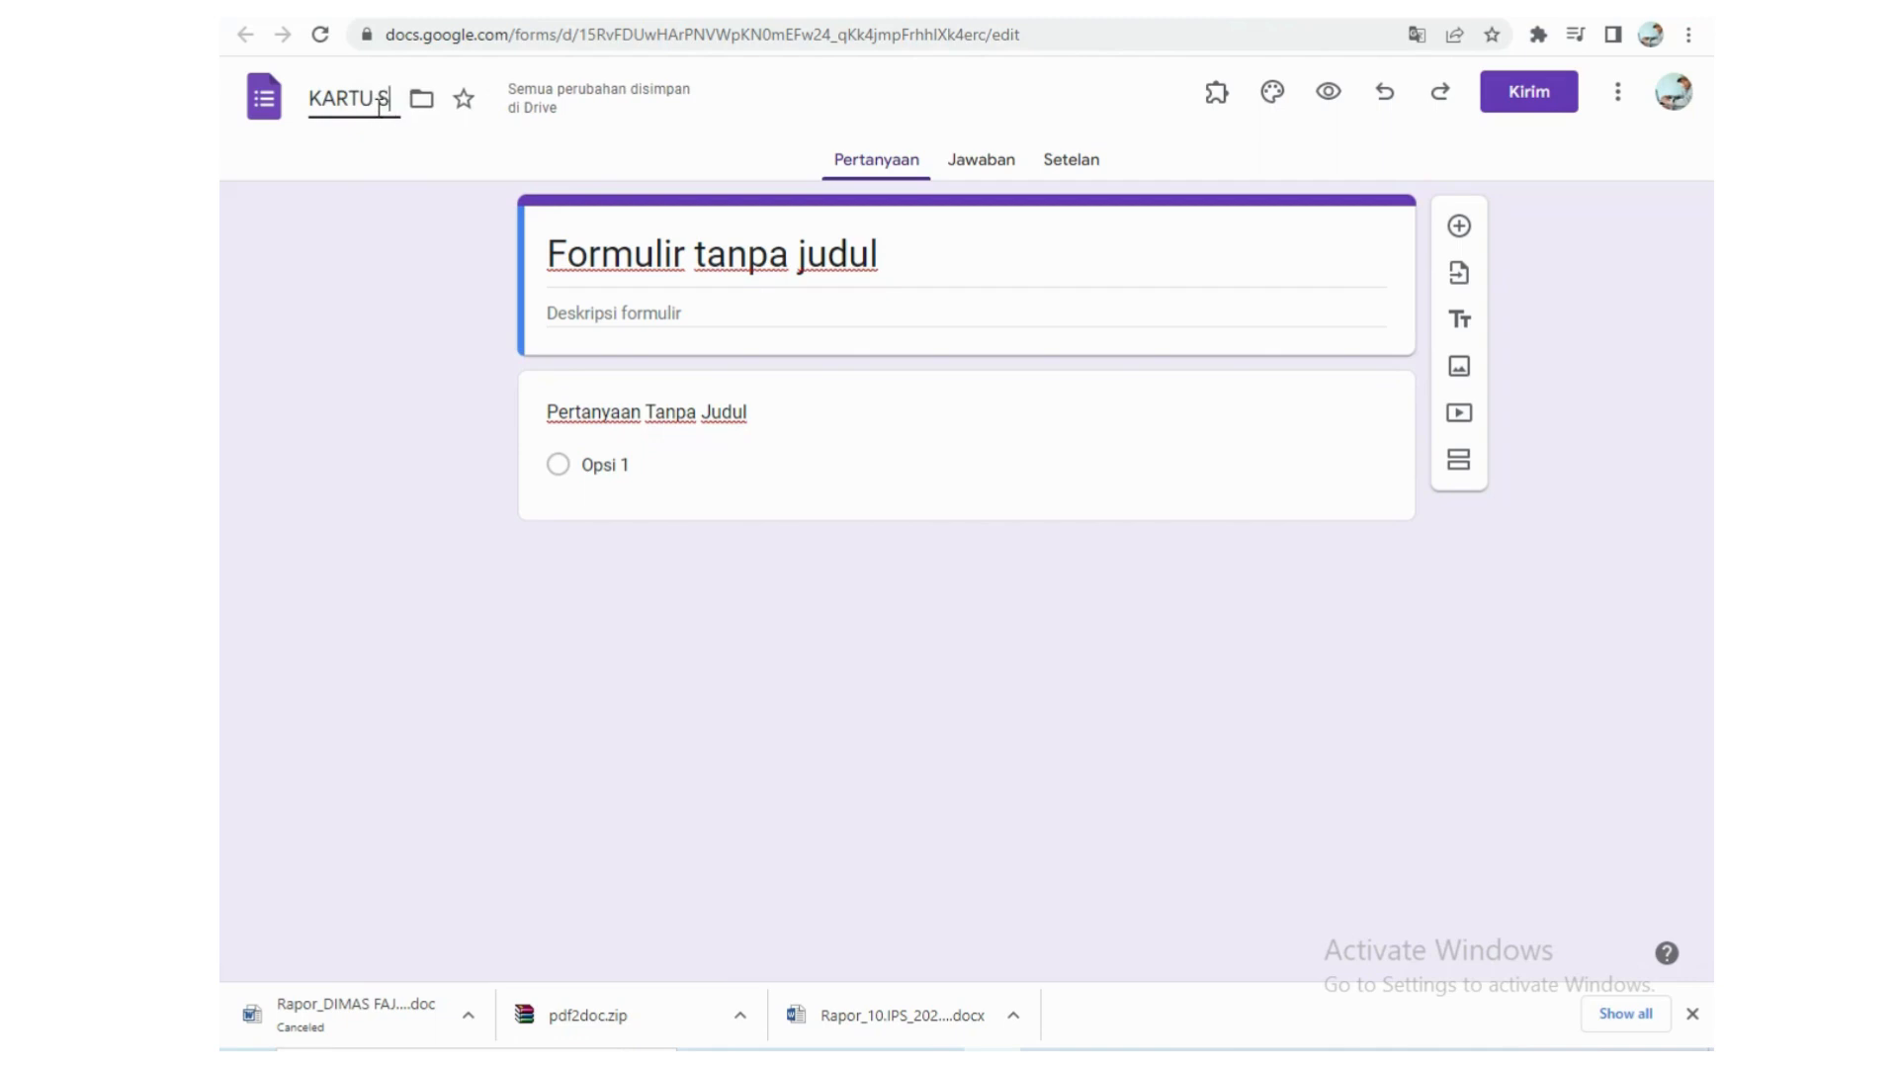
type("UARA")
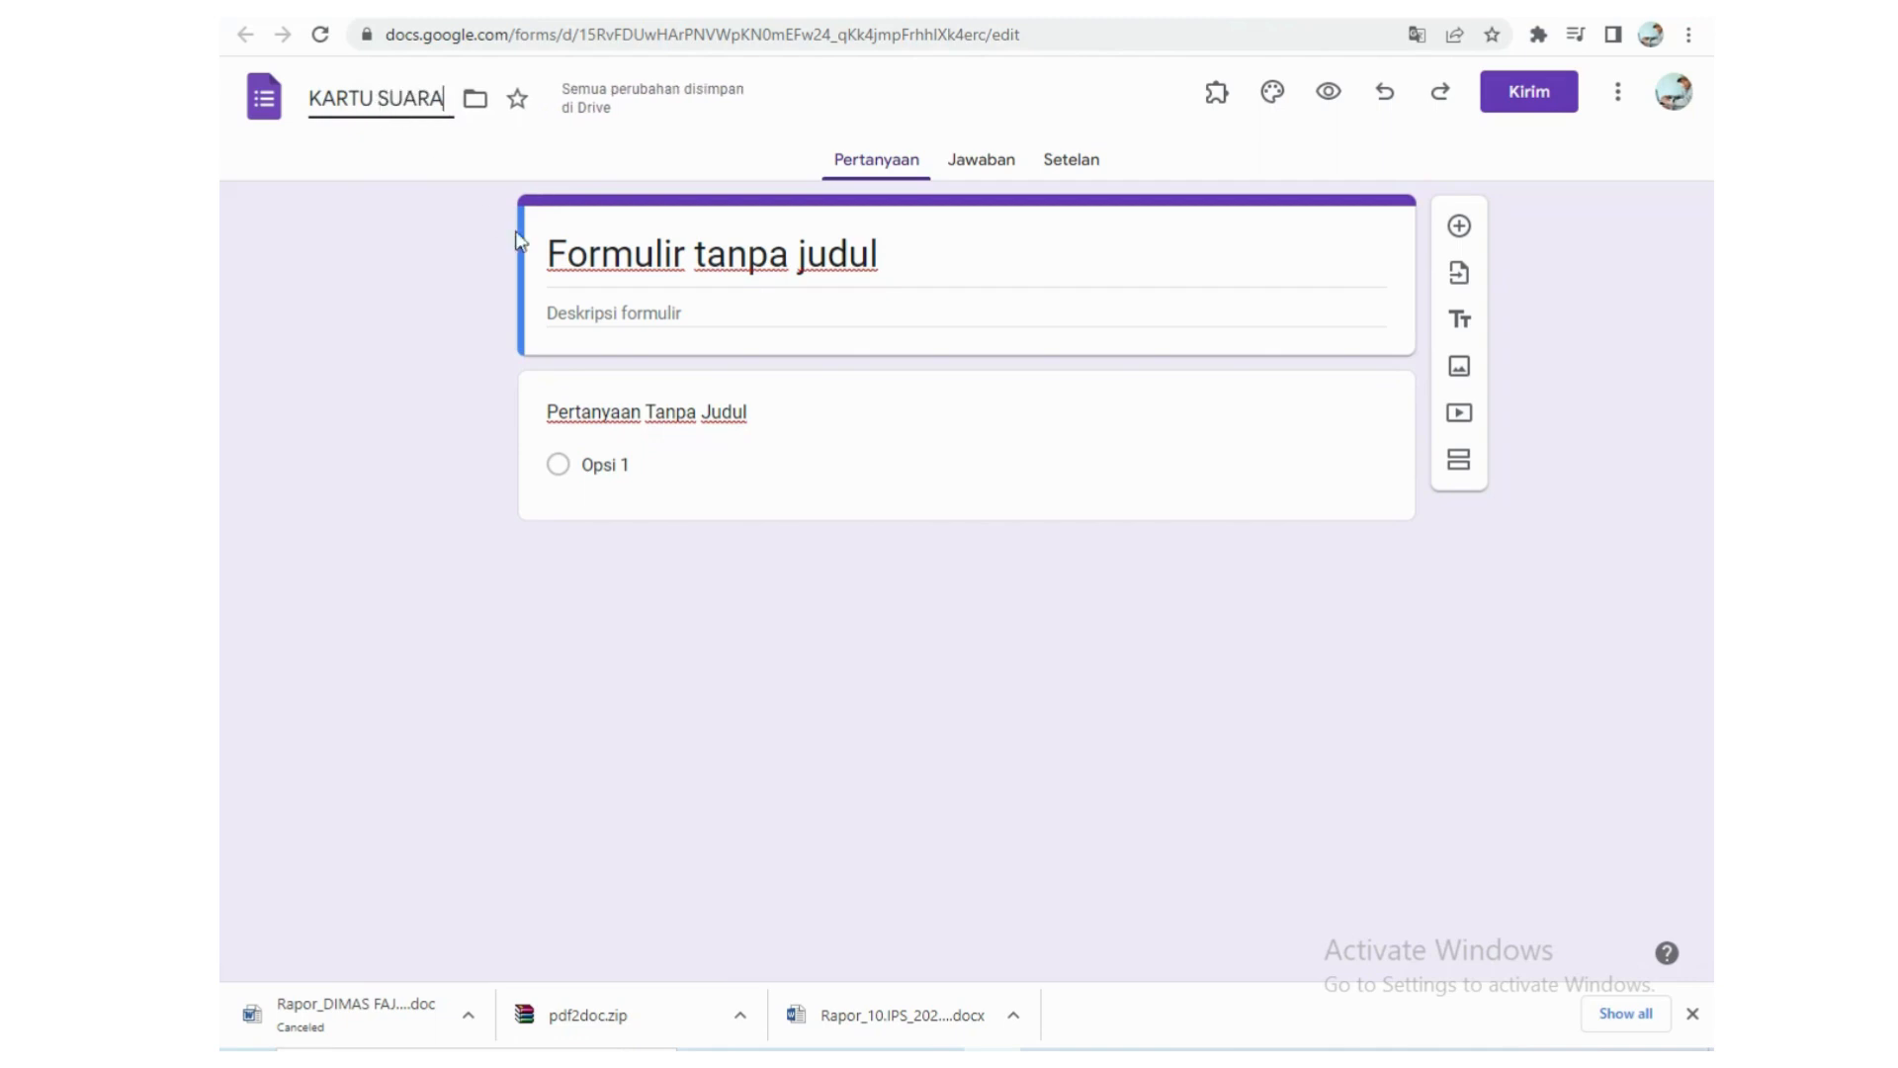
left_click(572, 254)
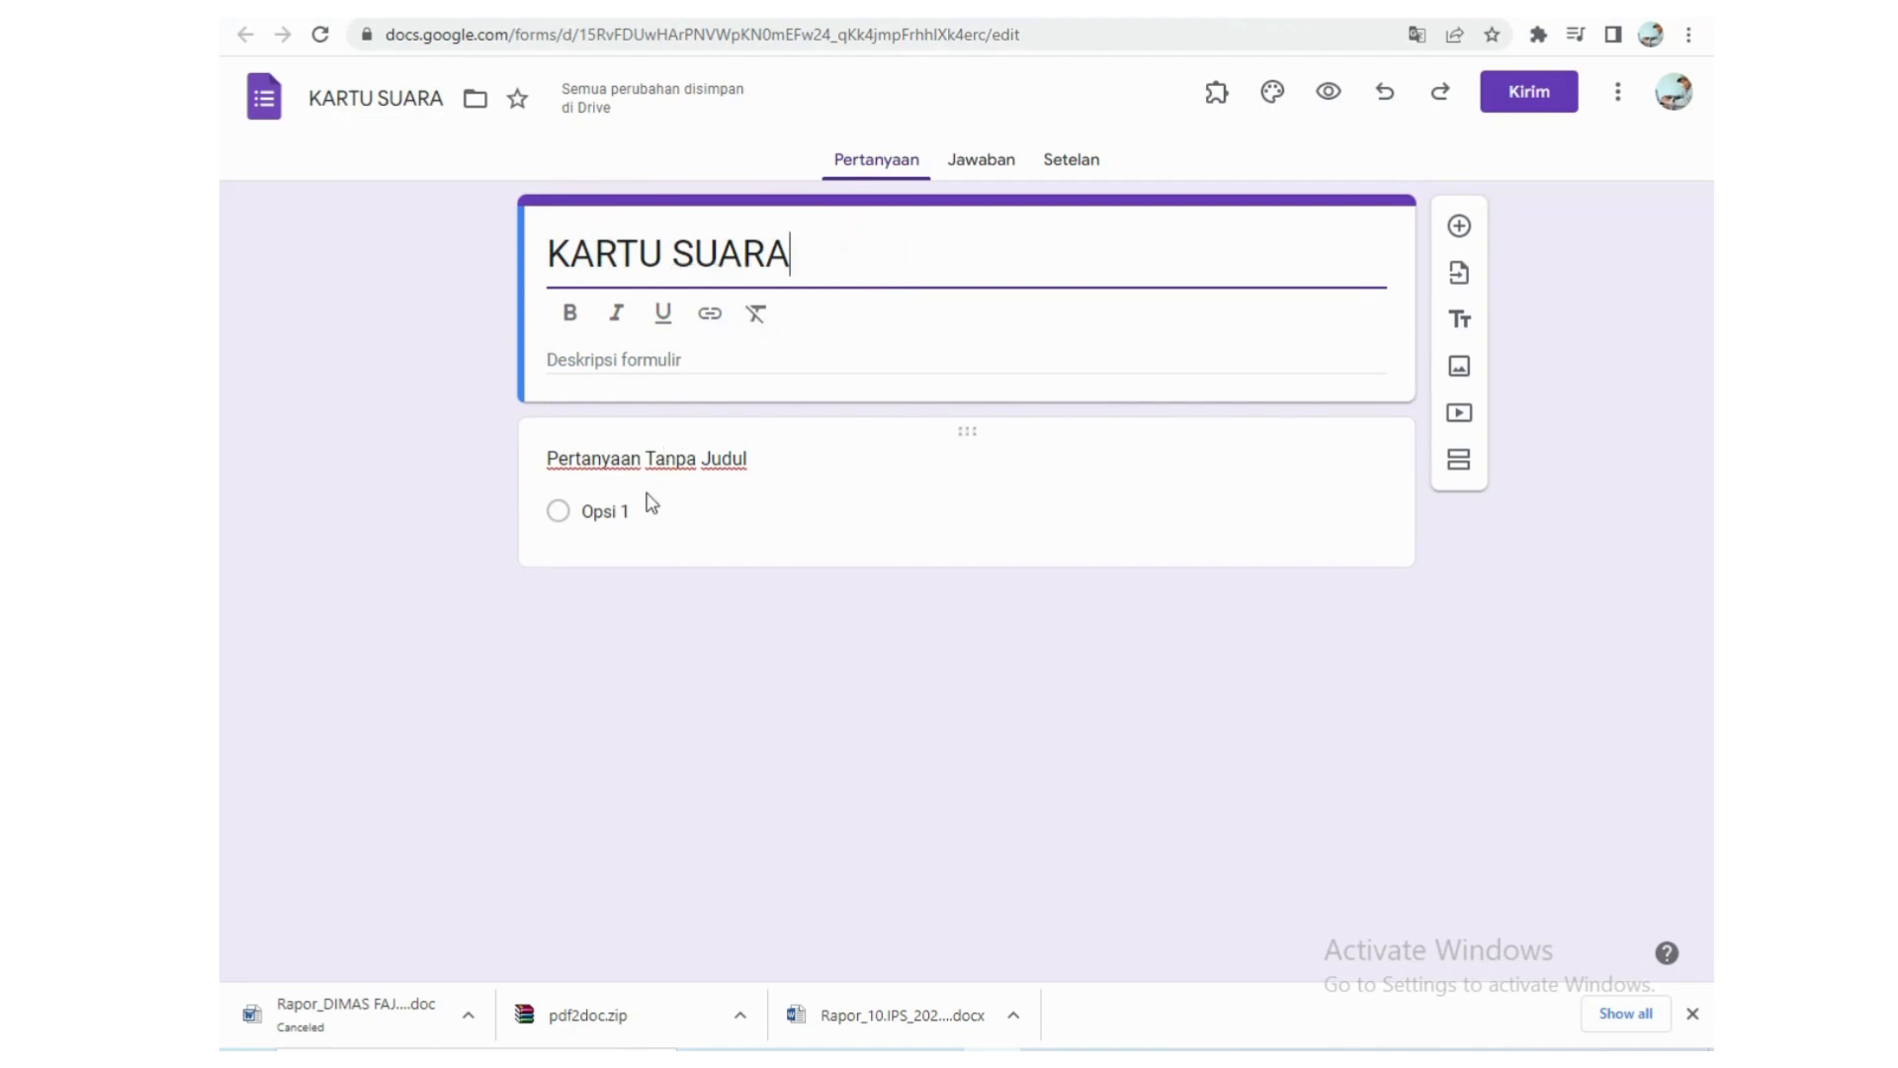
Step: Add an image to the question's first option, uploading the portrait ending in 018-min.jpg from the foto ipa 2019 folder in Downloads
left_click(865, 502)
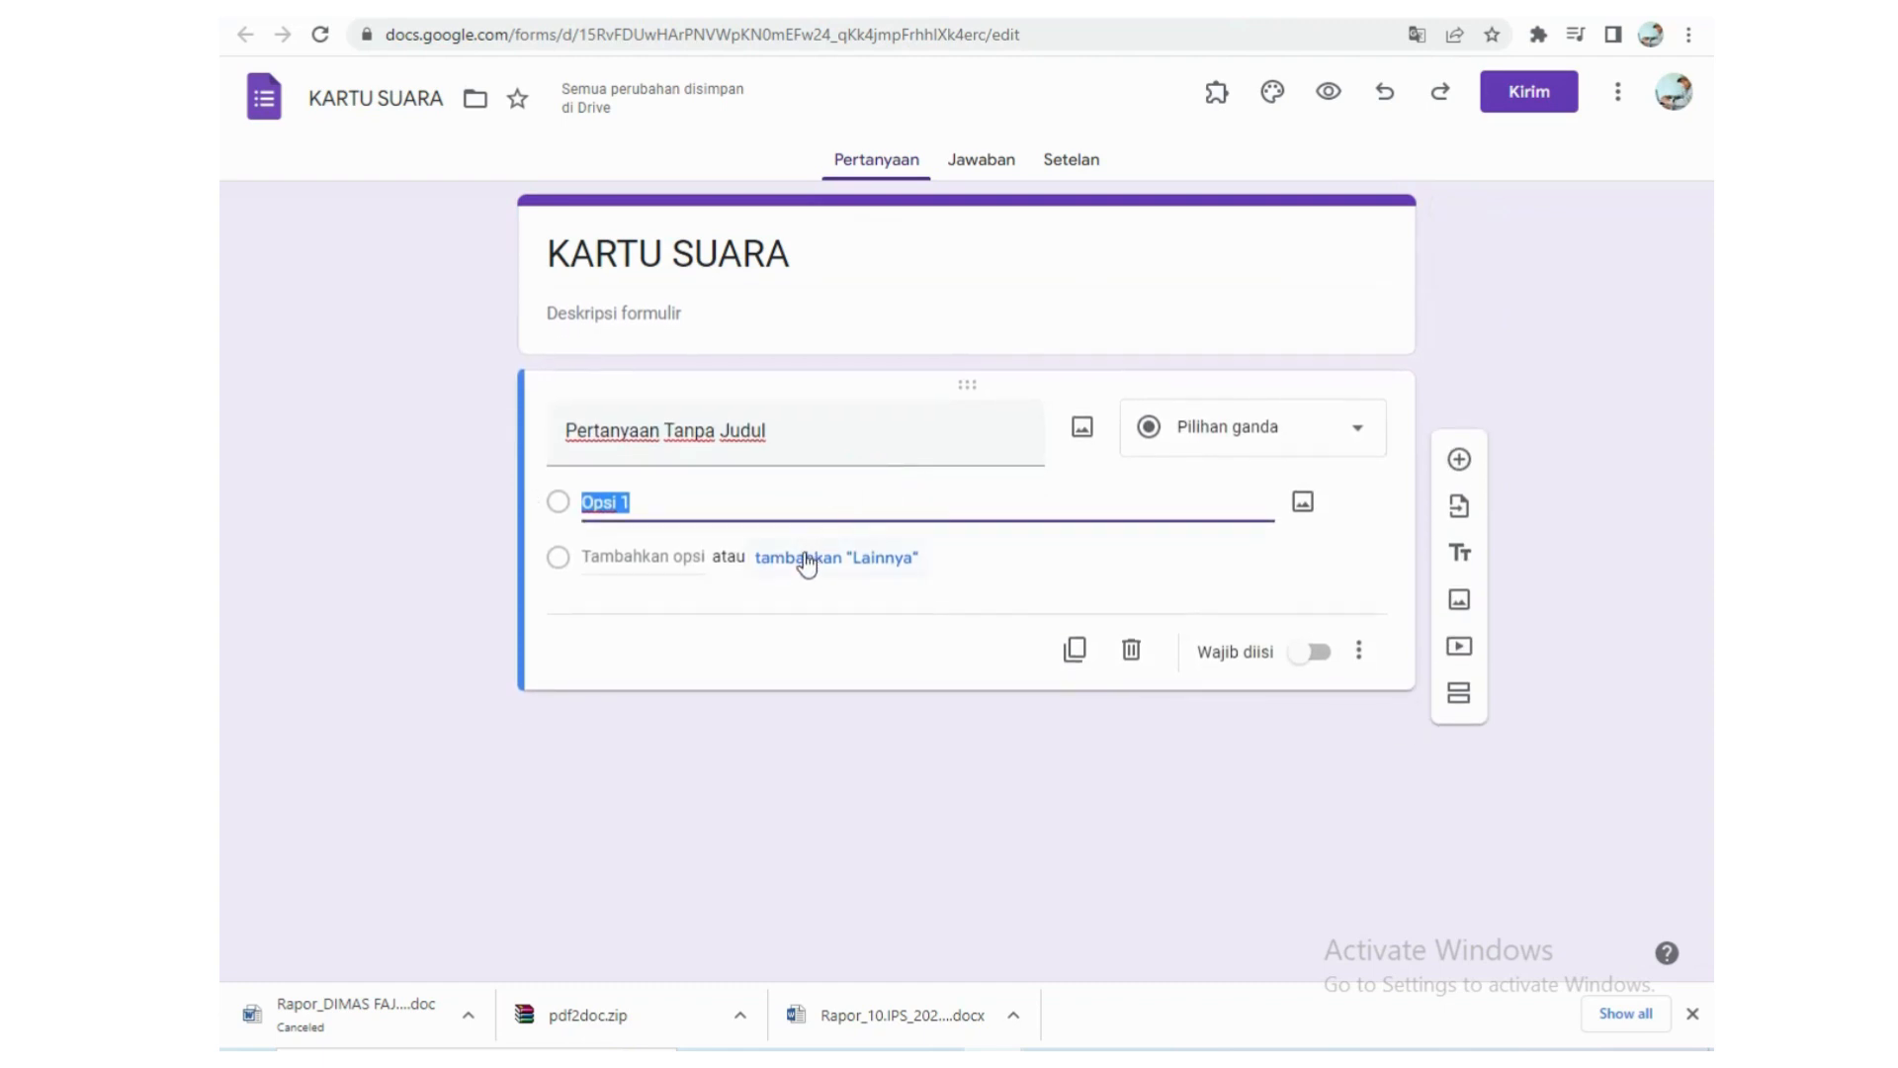
left_click(1303, 503)
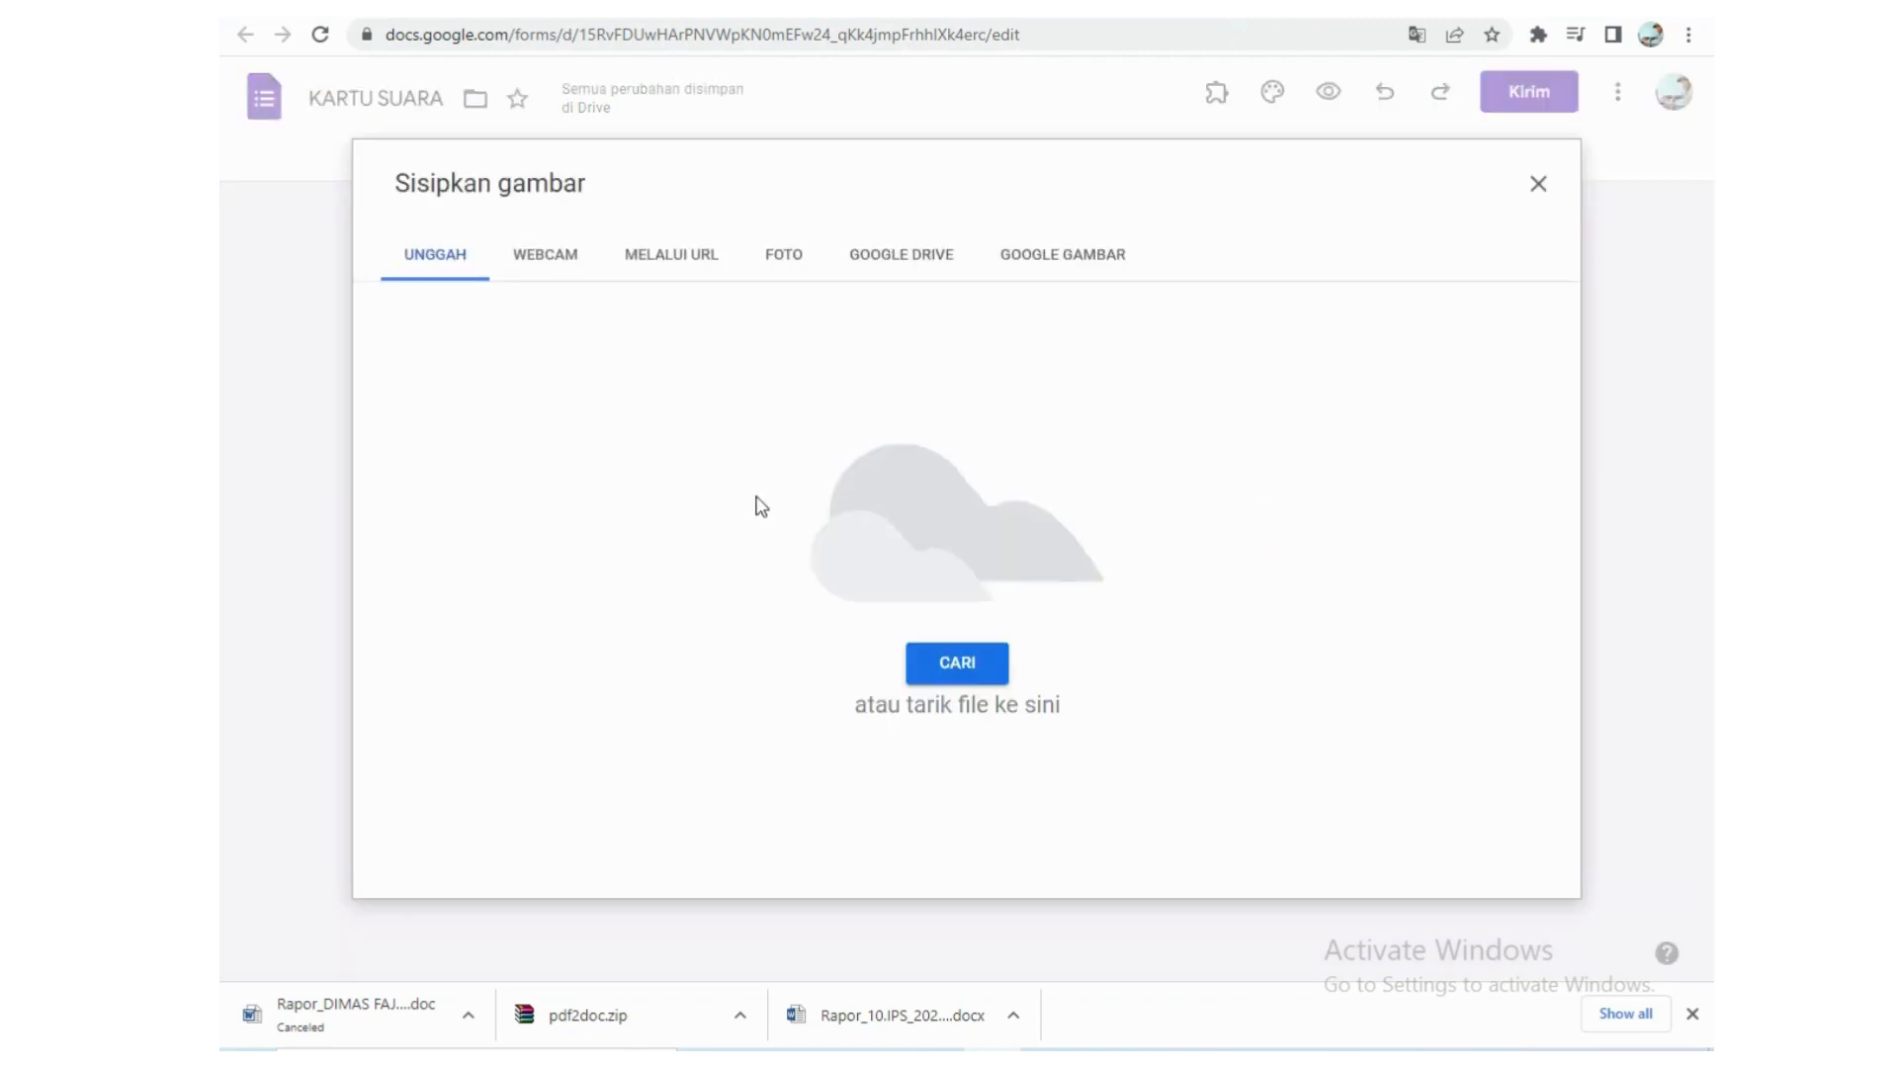
left_click(935, 662)
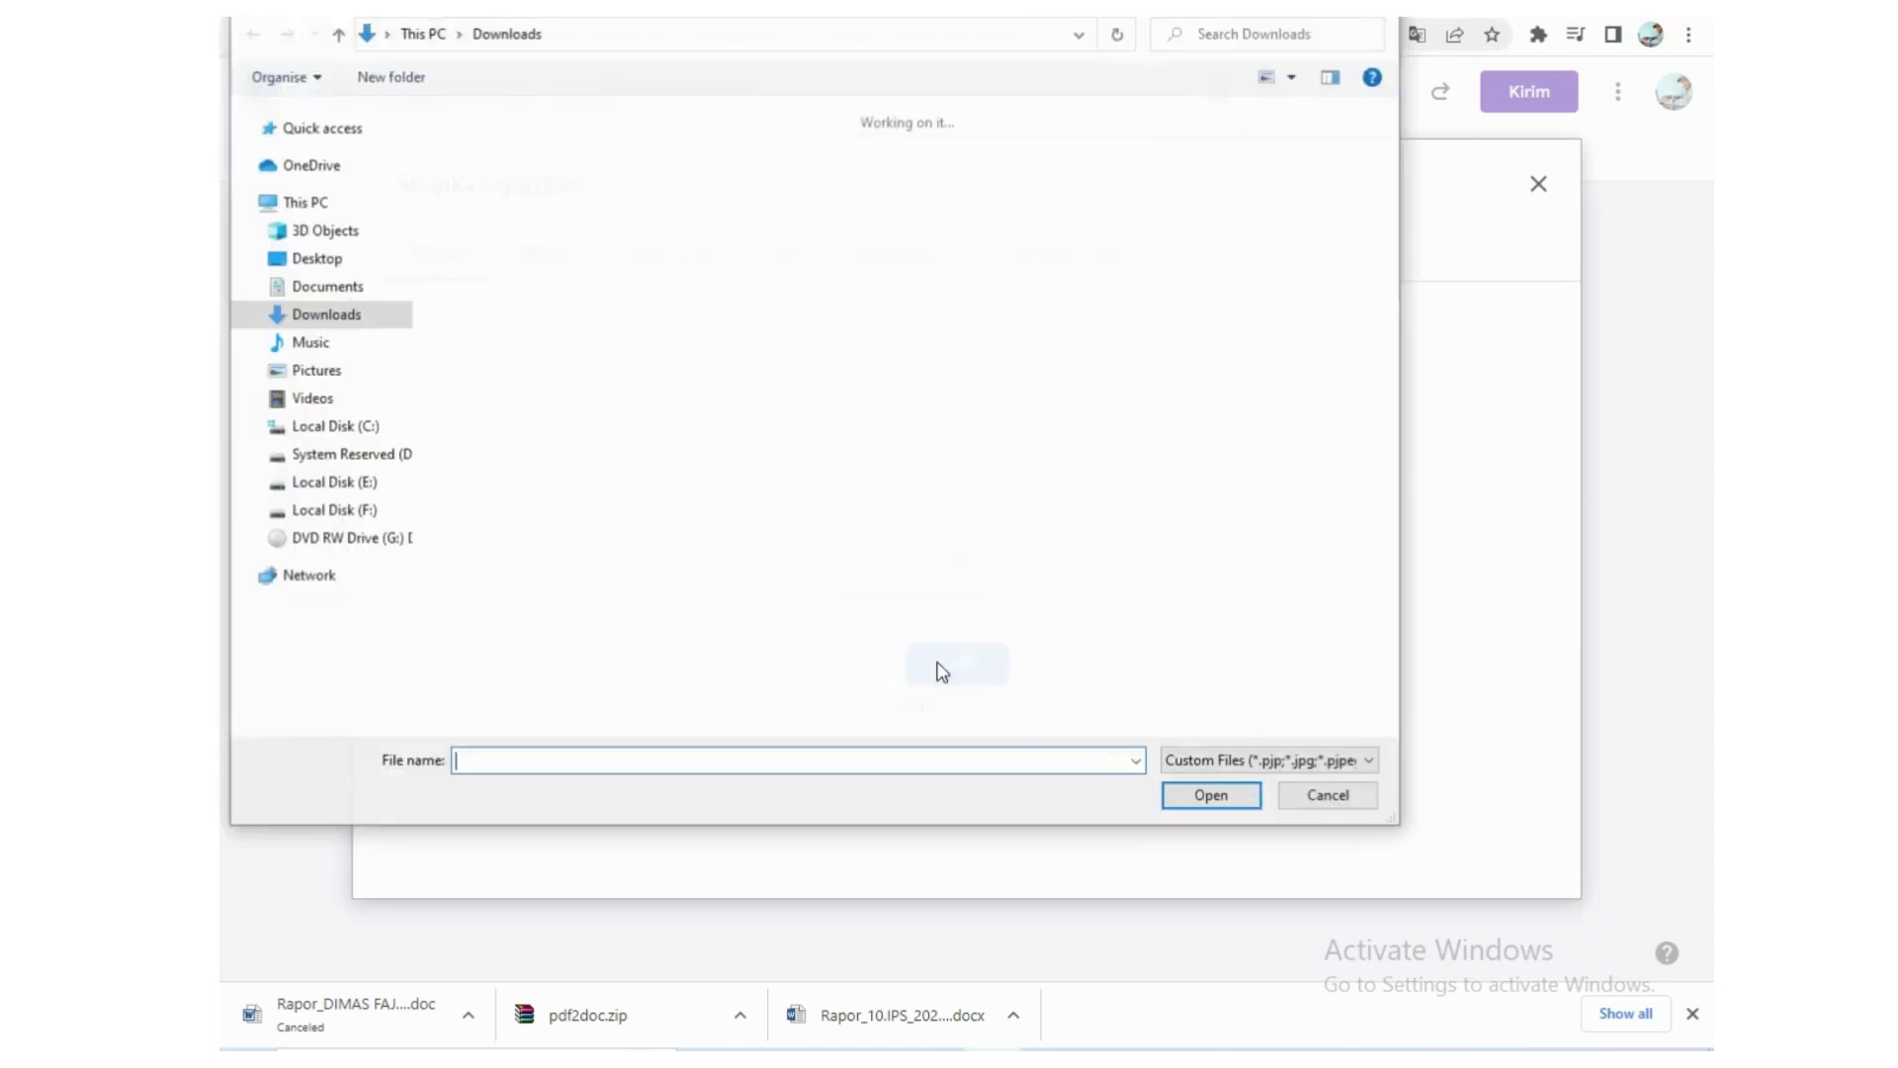
left_click(306, 327)
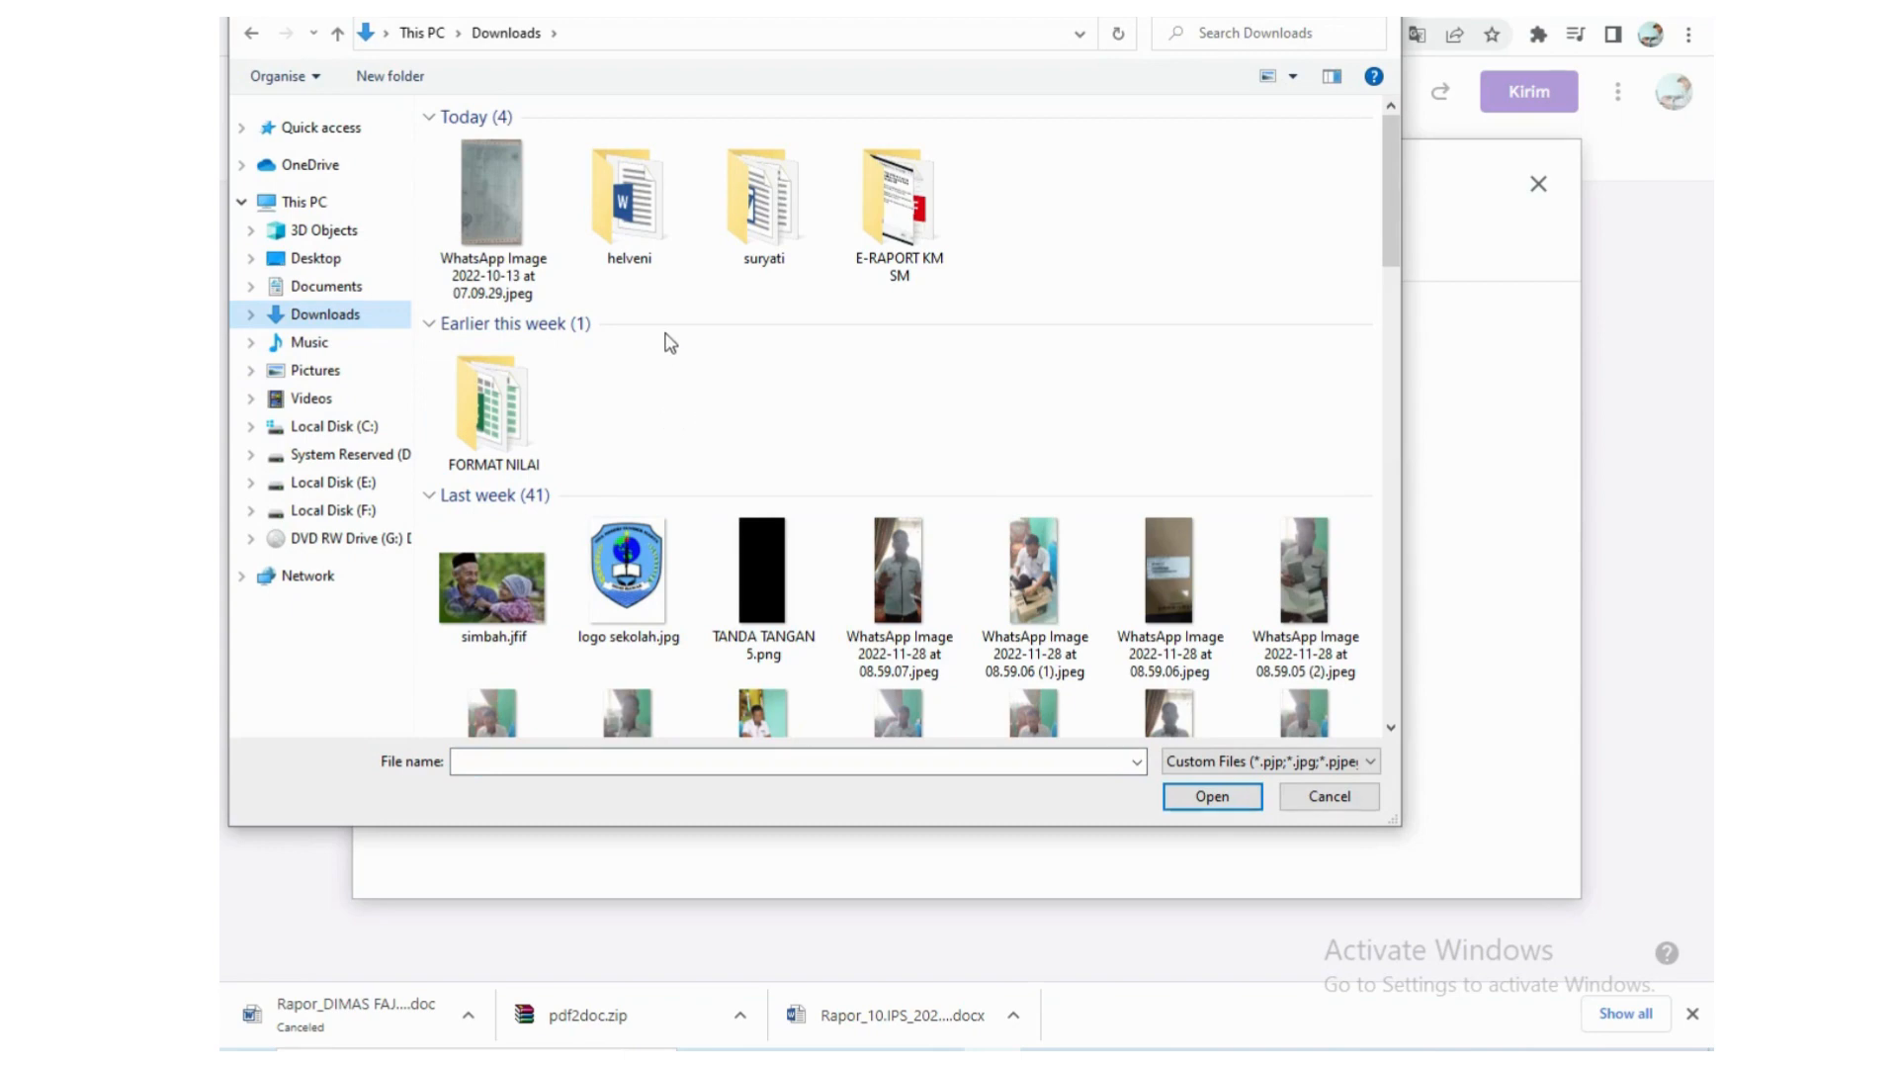
scroll(654, 400, "down", 15)
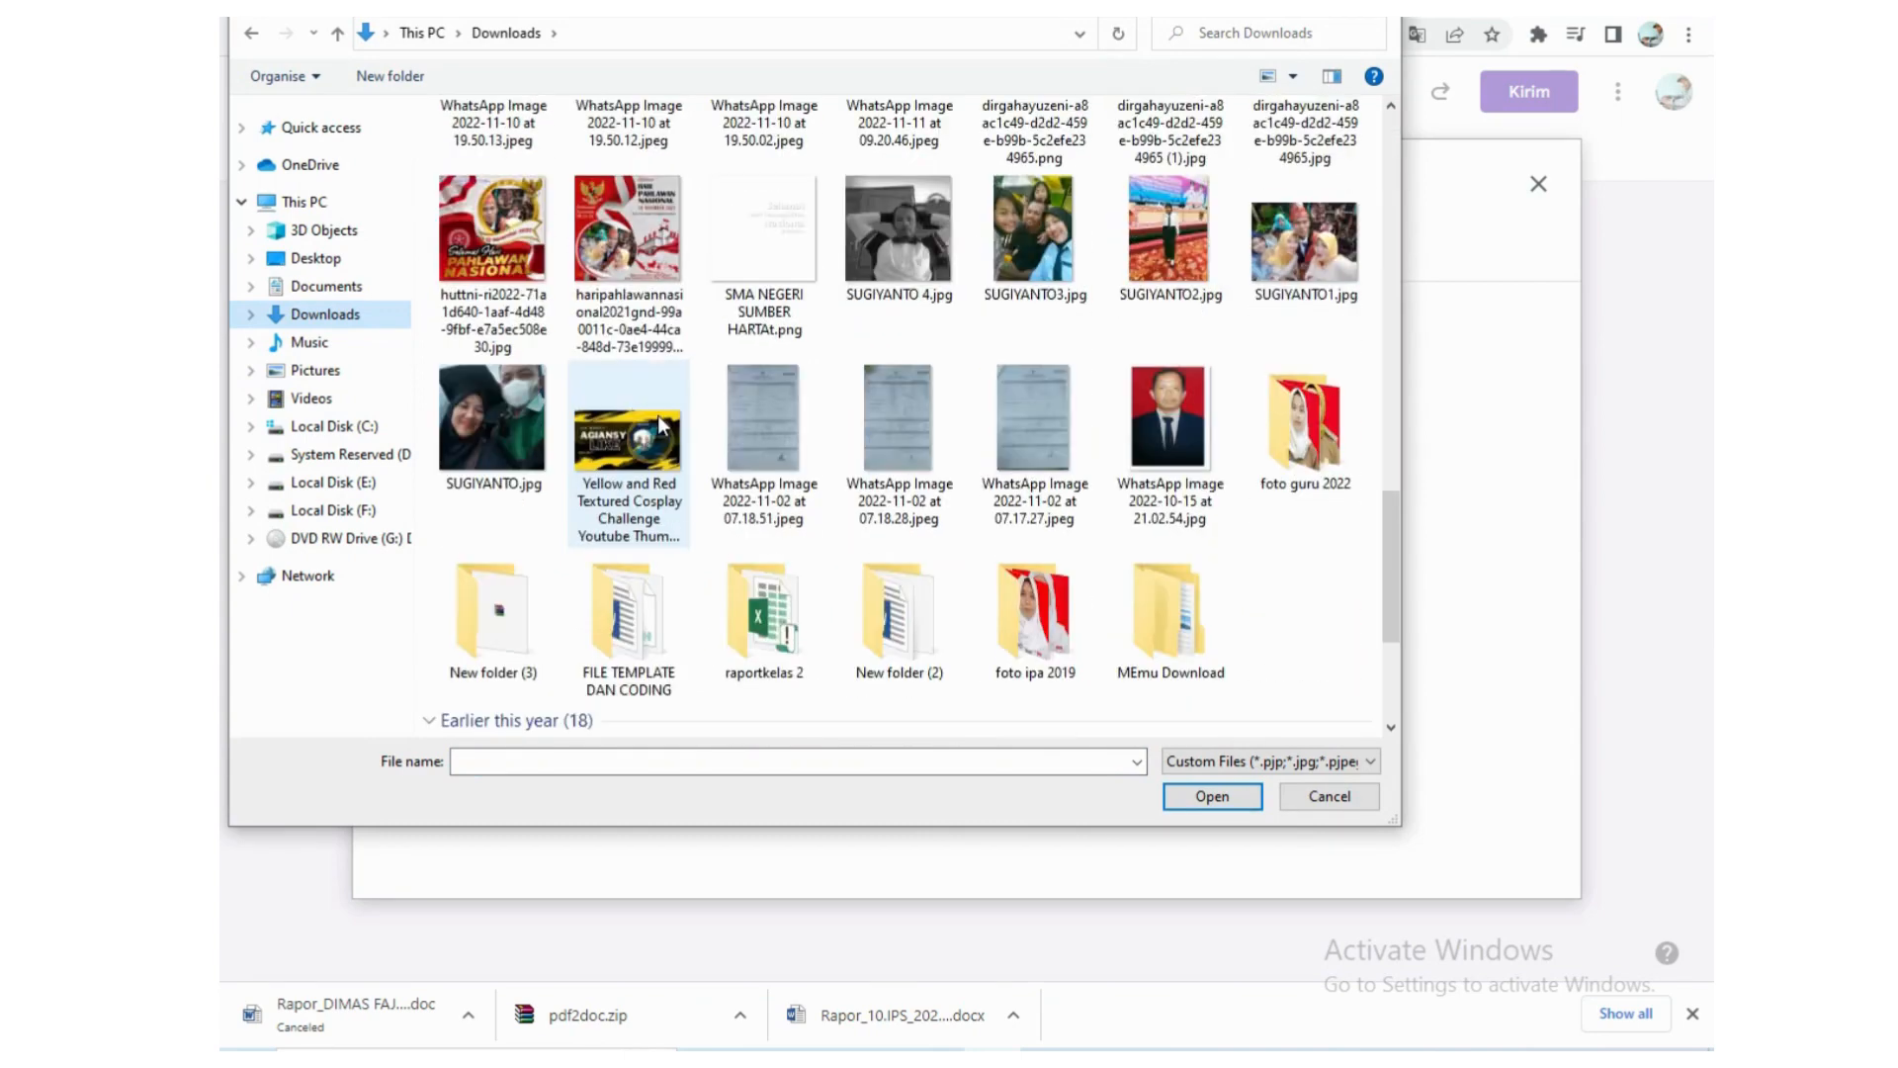
scroll(762, 464, "down", 5)
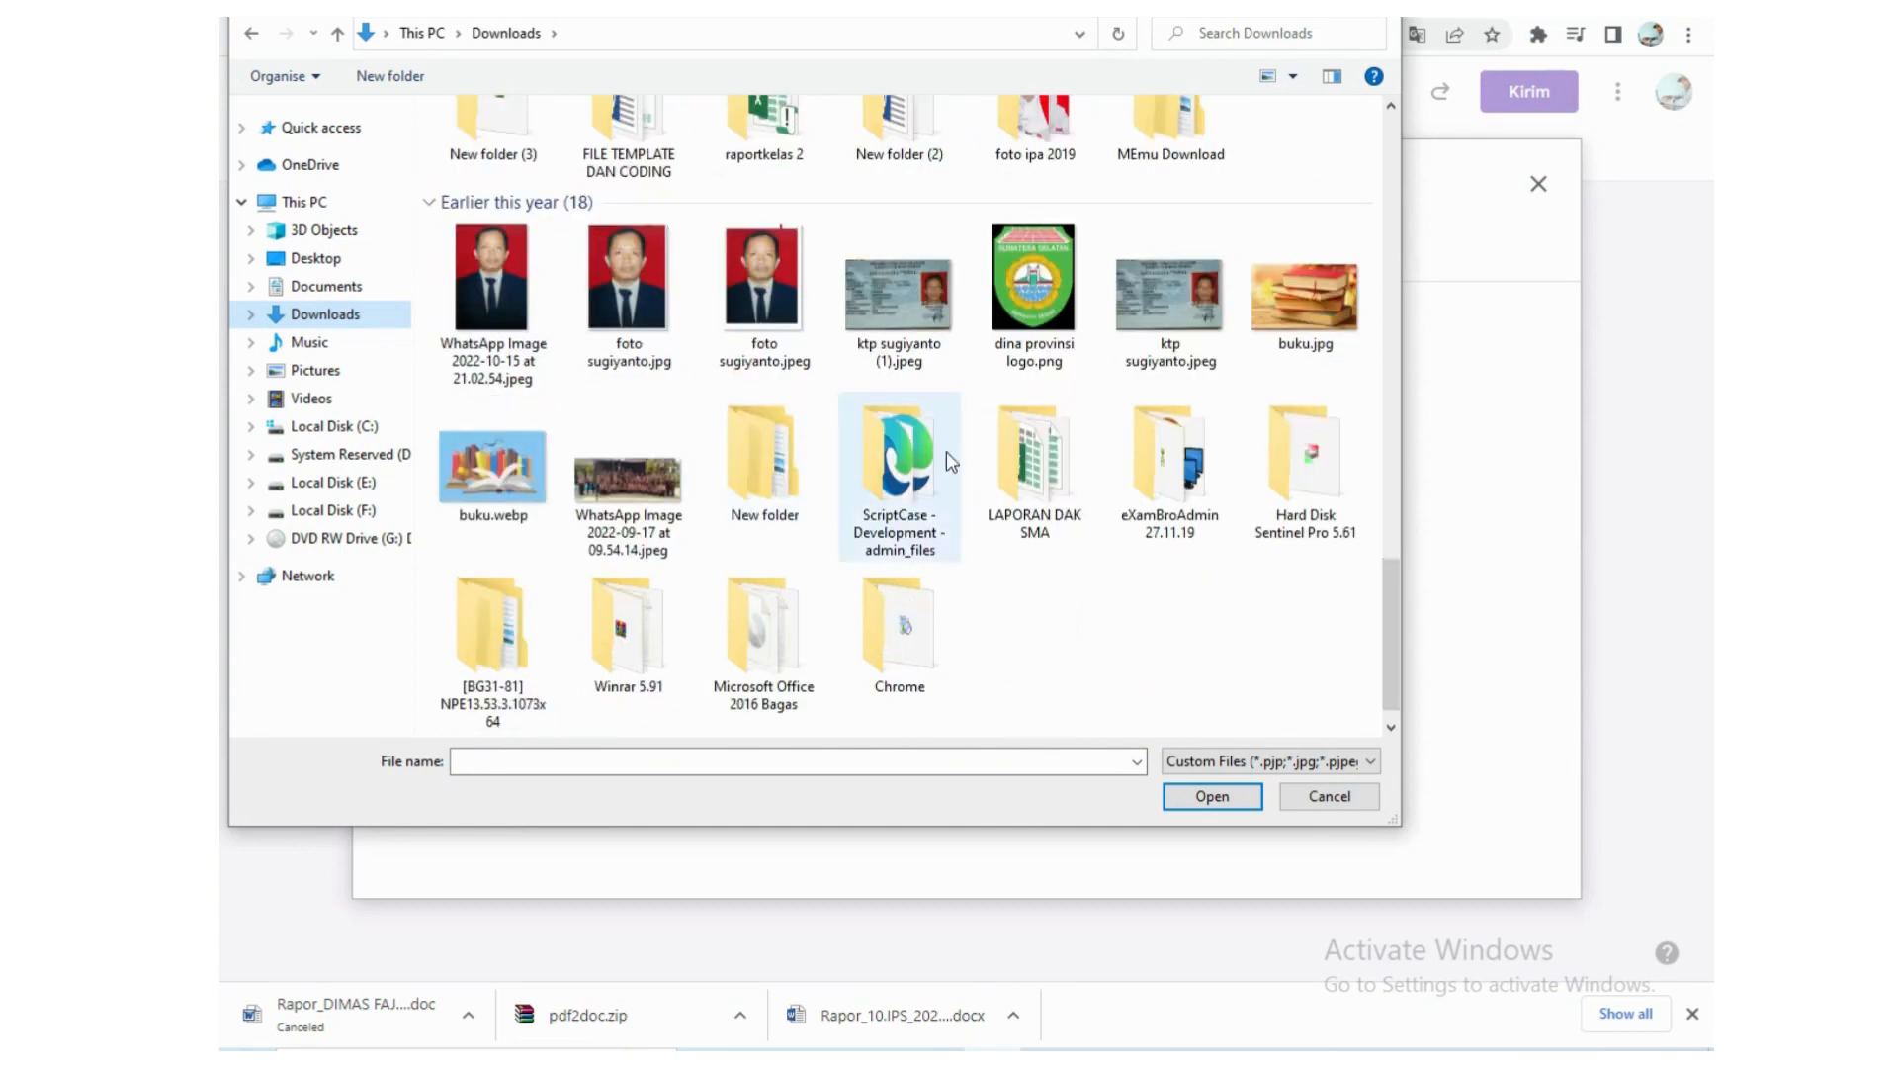
scroll(946, 451, "up", 4)
double_click(1025, 531)
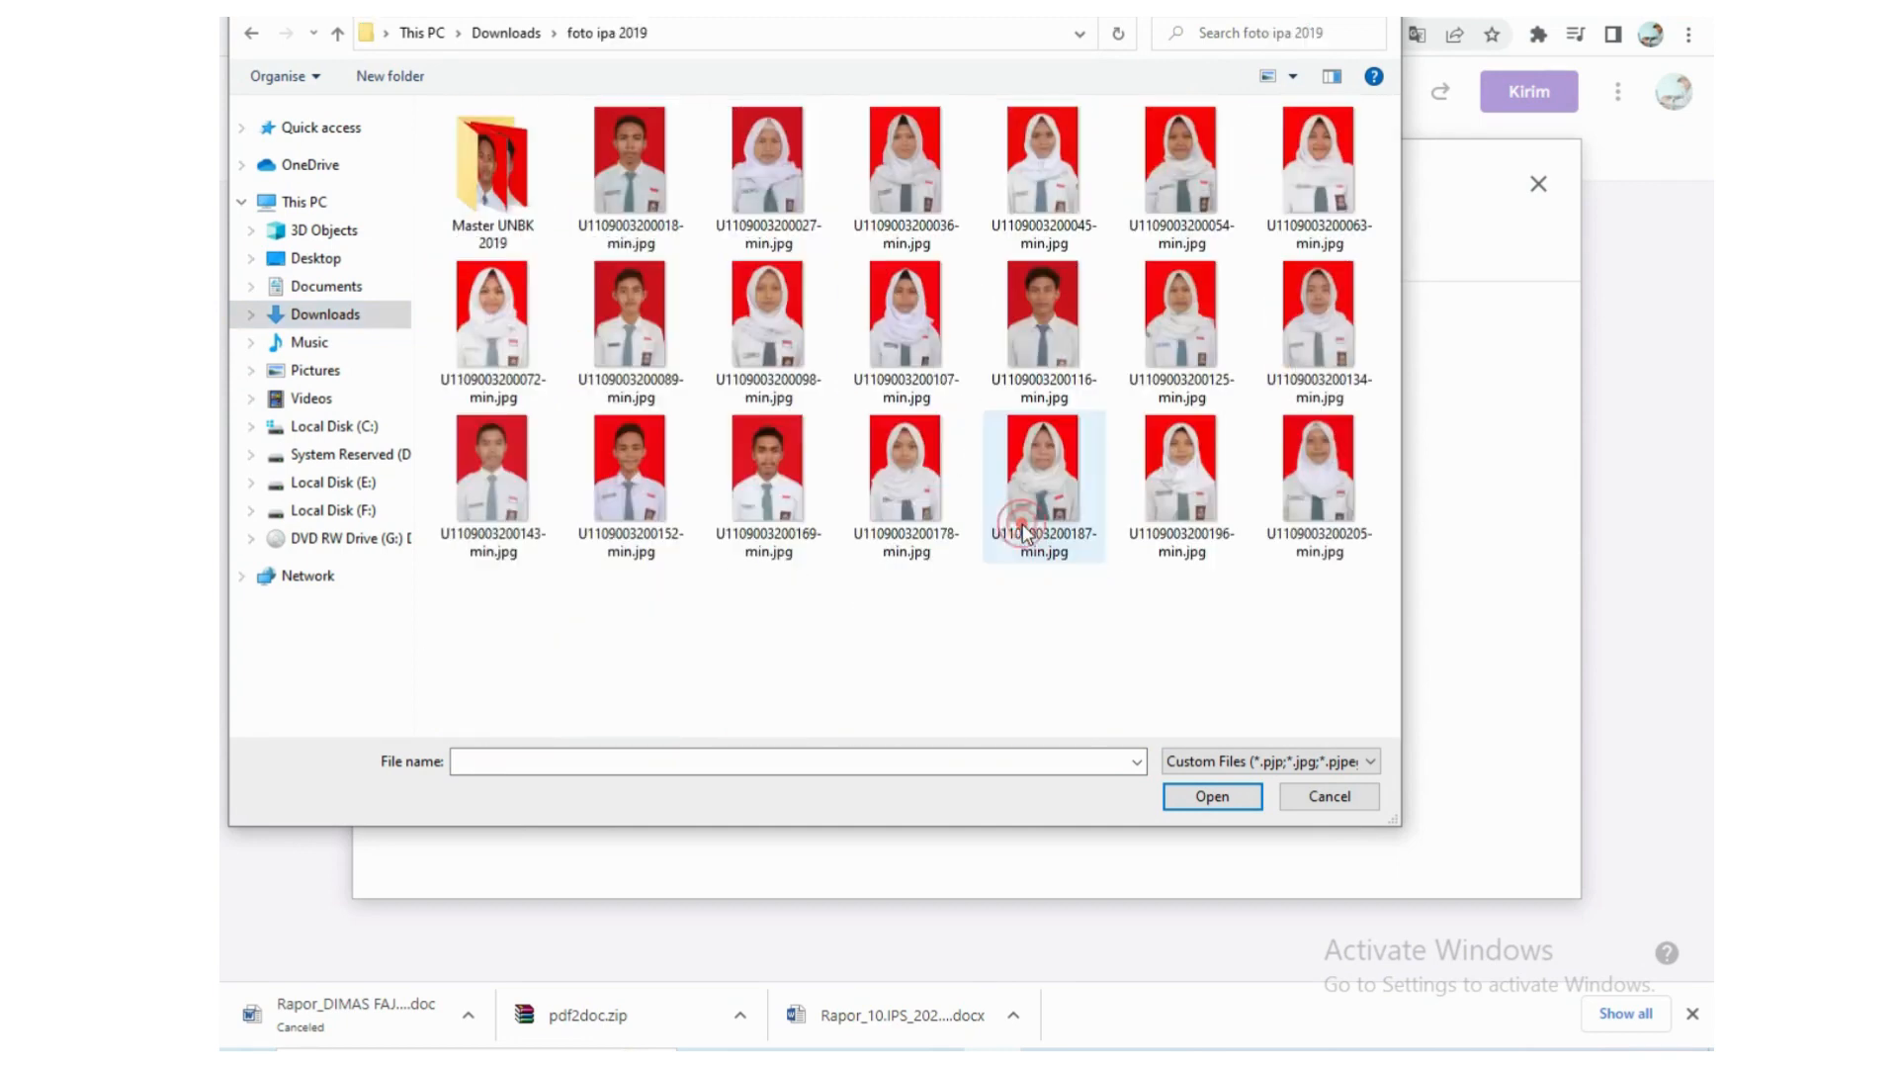
left_click(619, 198)
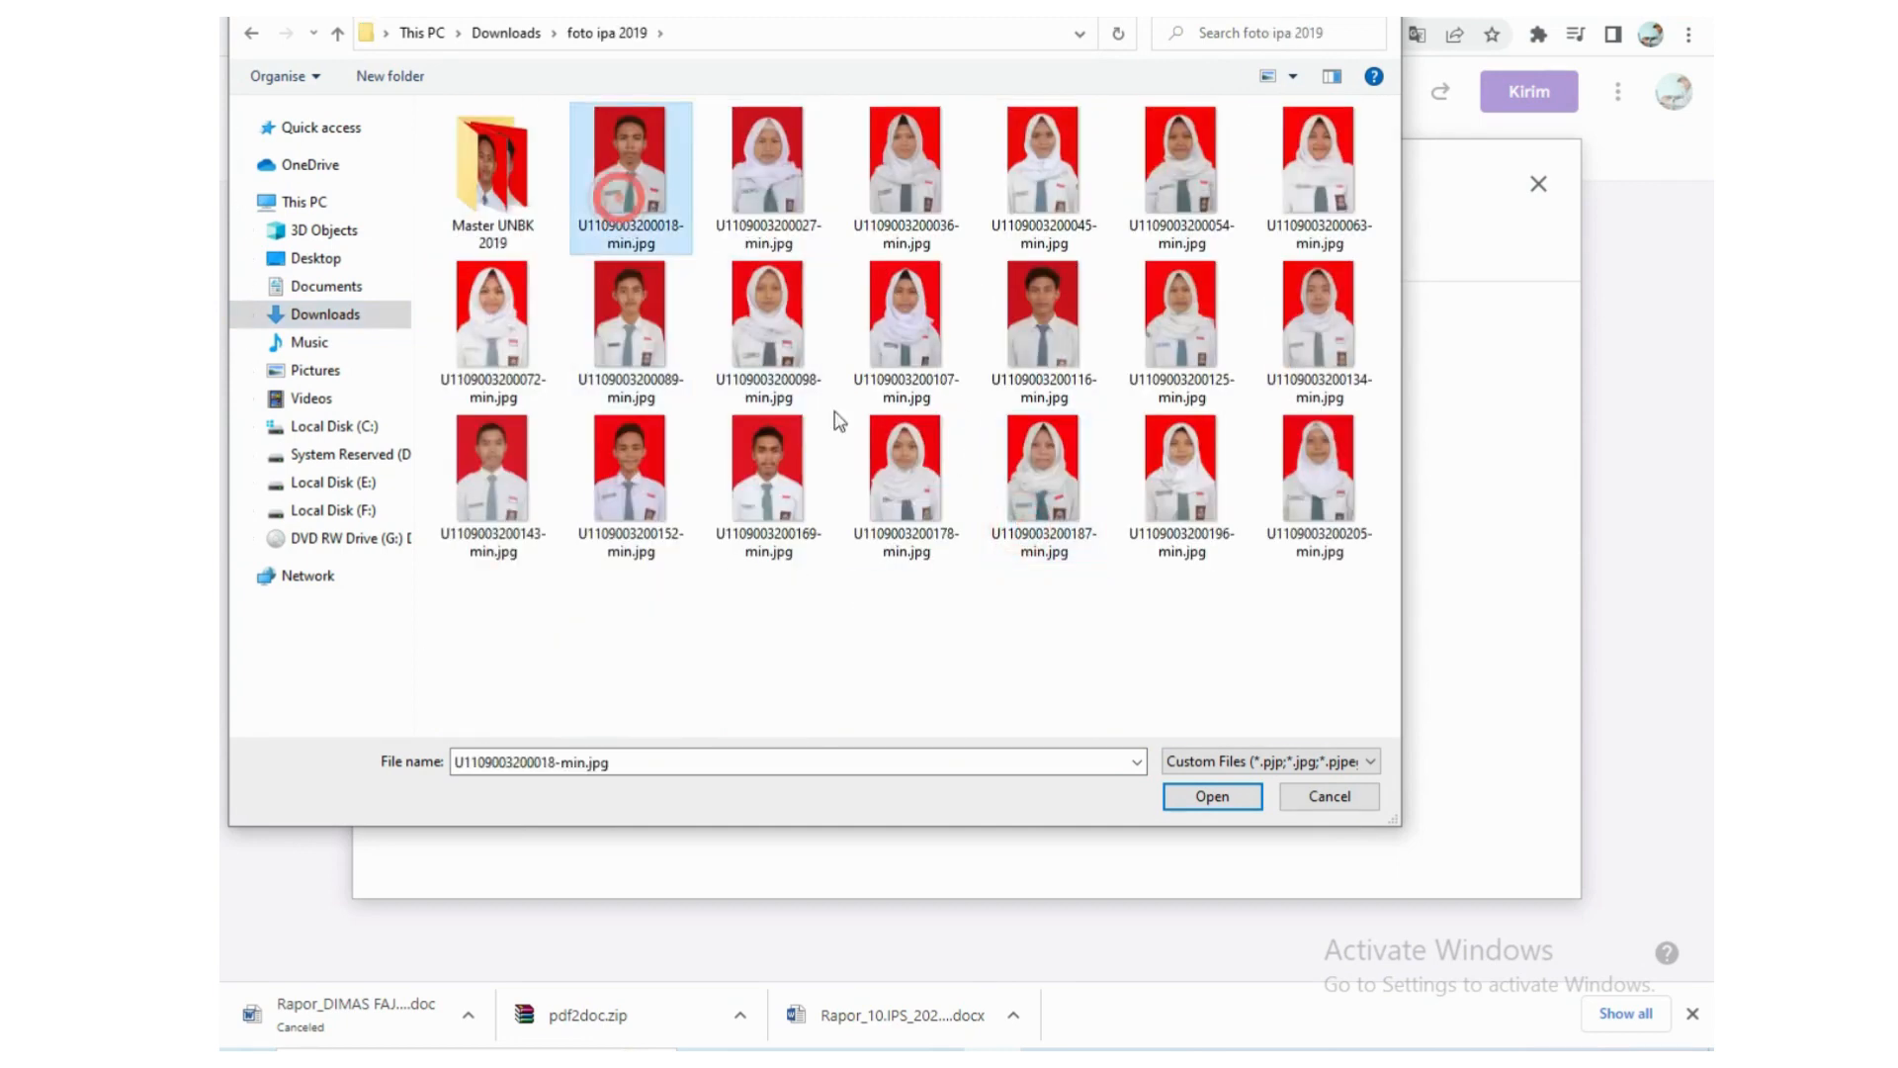
left_click(1197, 796)
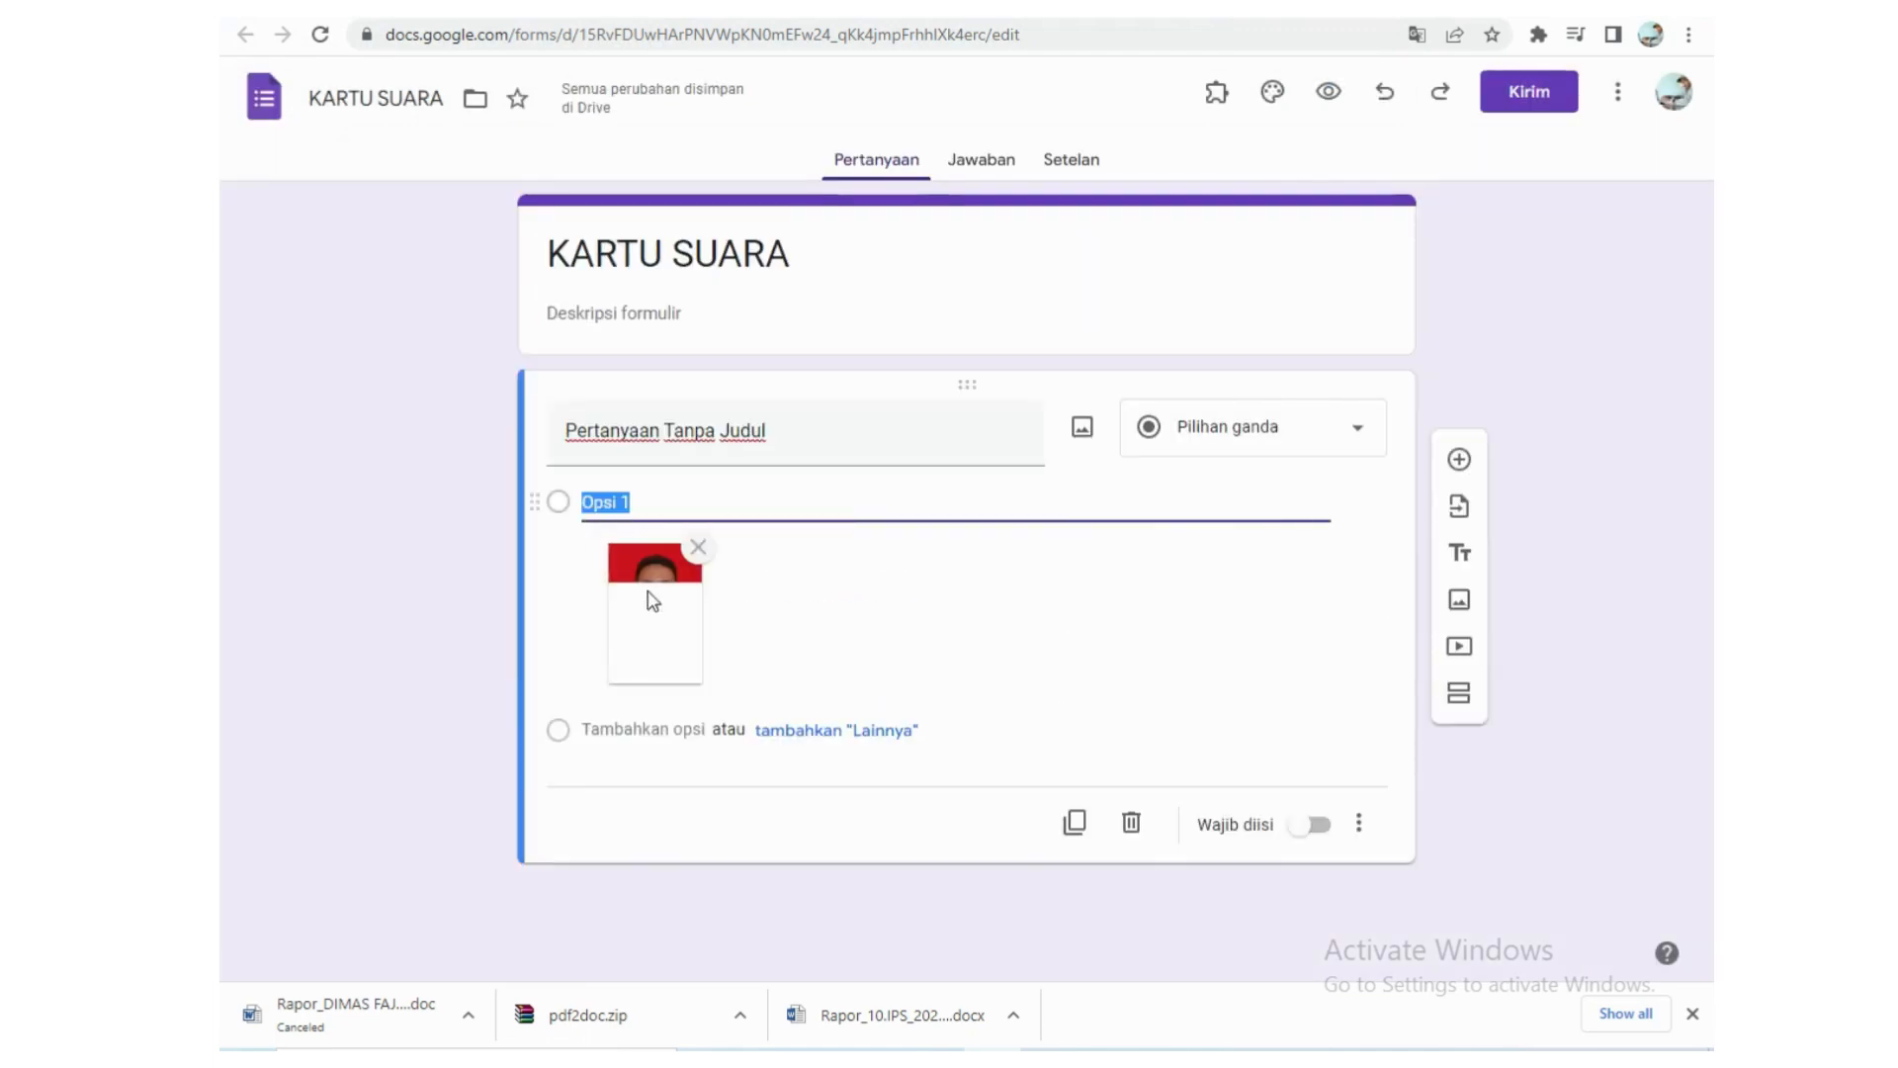
Step: Replace the first option's label with KANDIDAT 1 followed by the candidate's name in parentheses
left_click(635, 494)
left_click_drag(634, 502, 585, 506)
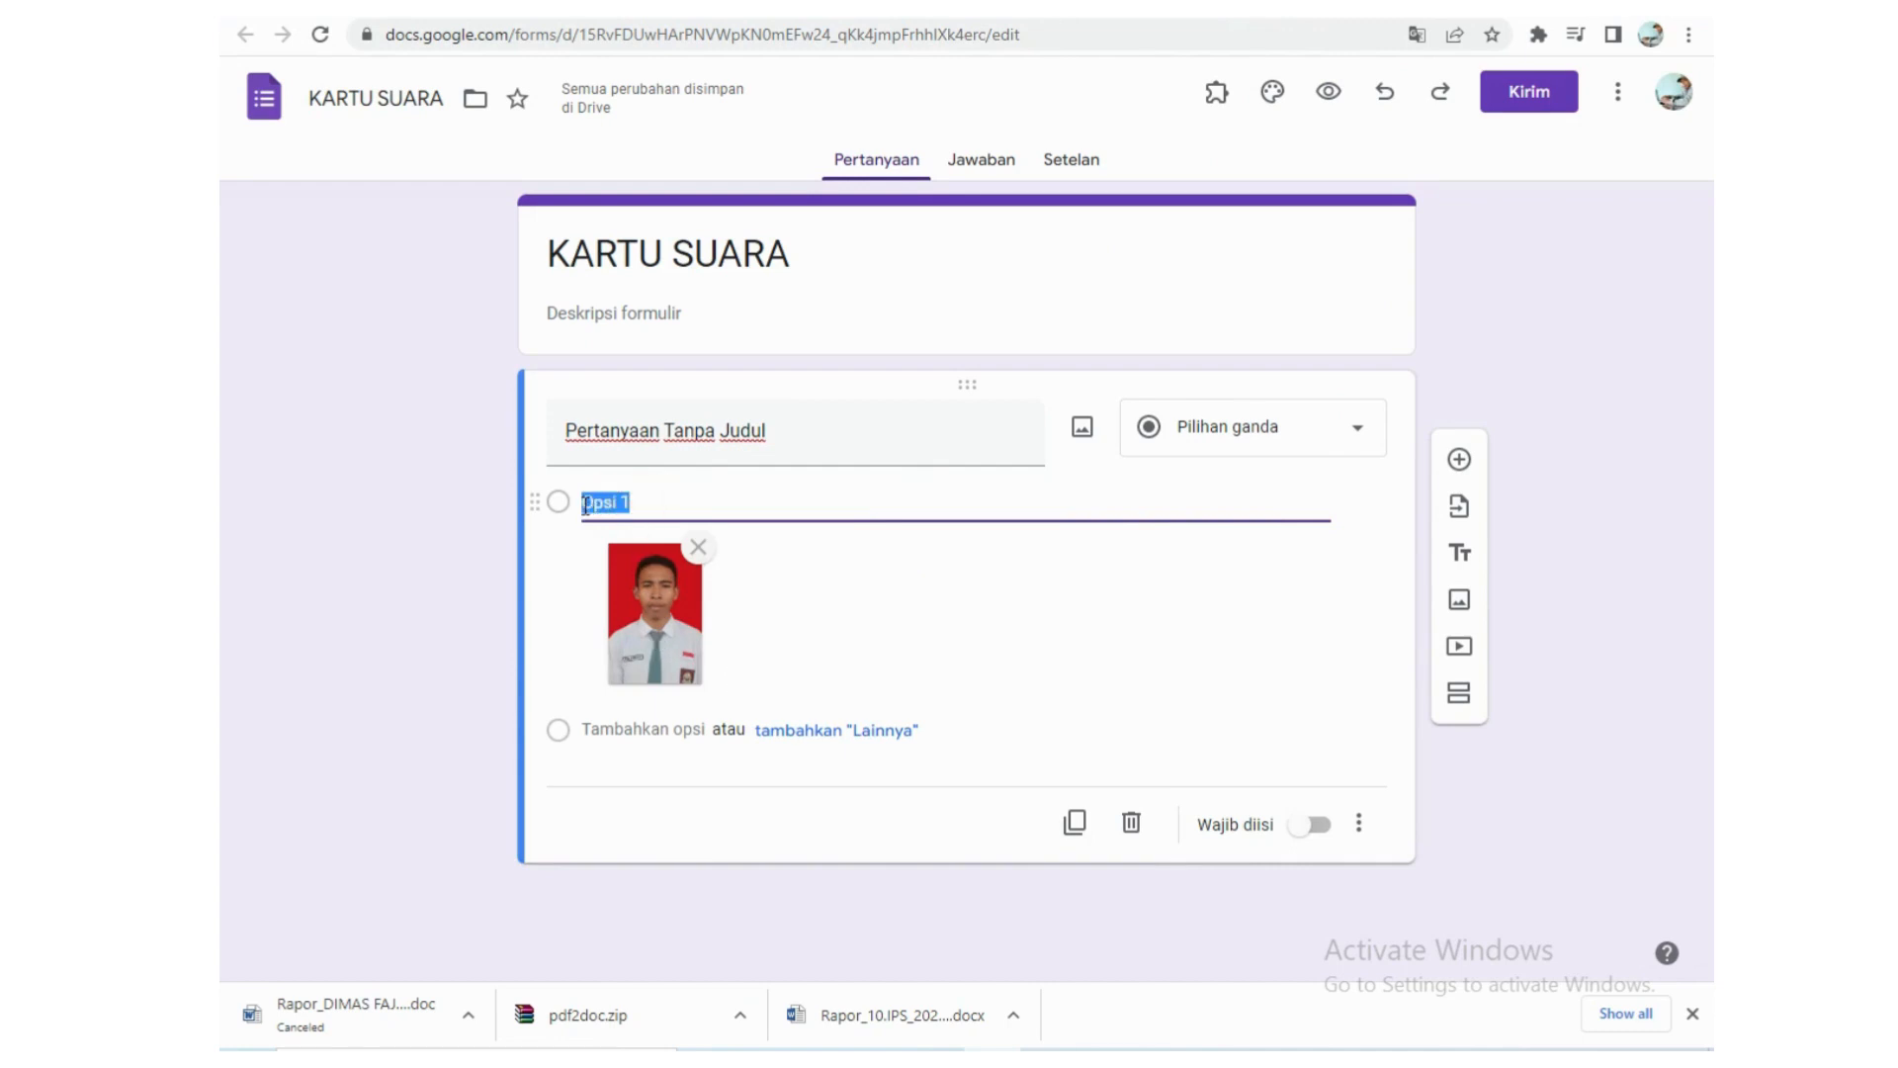
type("KANDIDAT")
type("1")
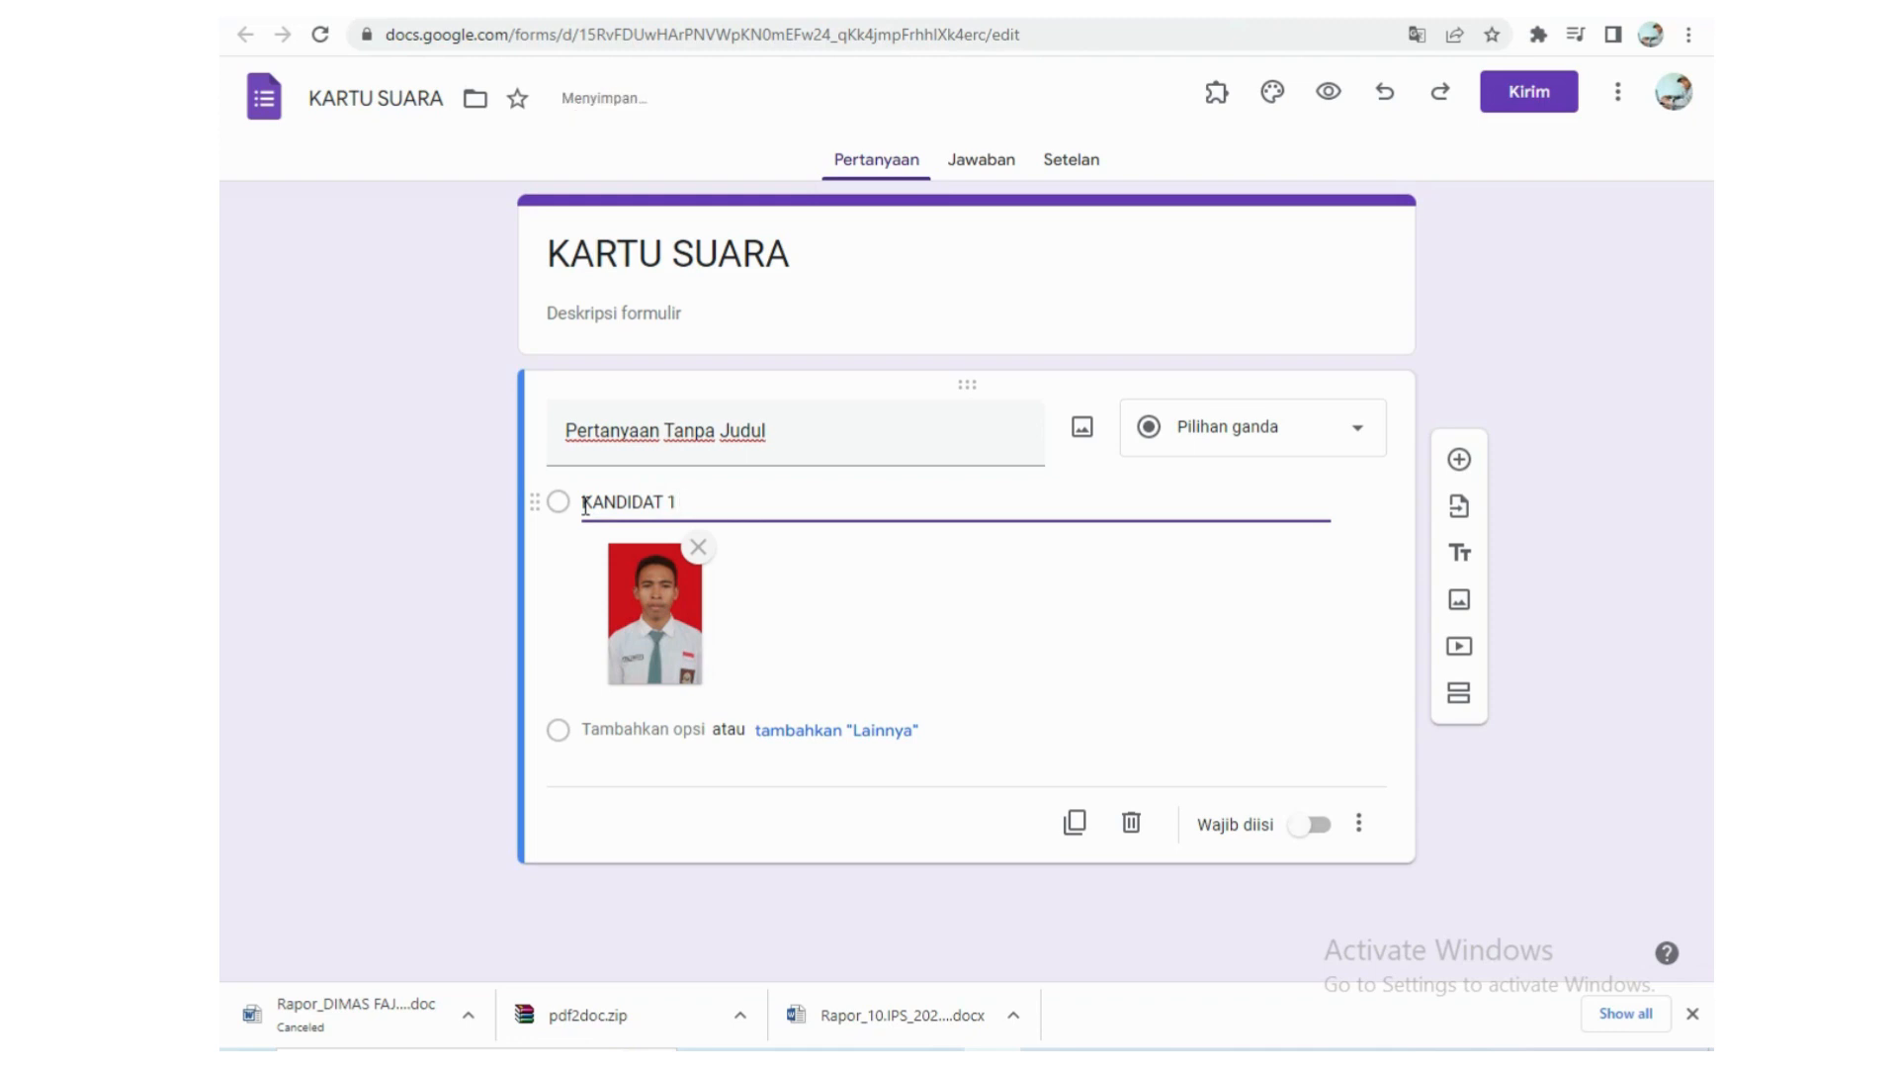
type(" (ABDUL)")
Step: Add a second option and attach the portrait ending in 089-min.jpg from the foto ipa 2019 folder to it
left_click(676, 729)
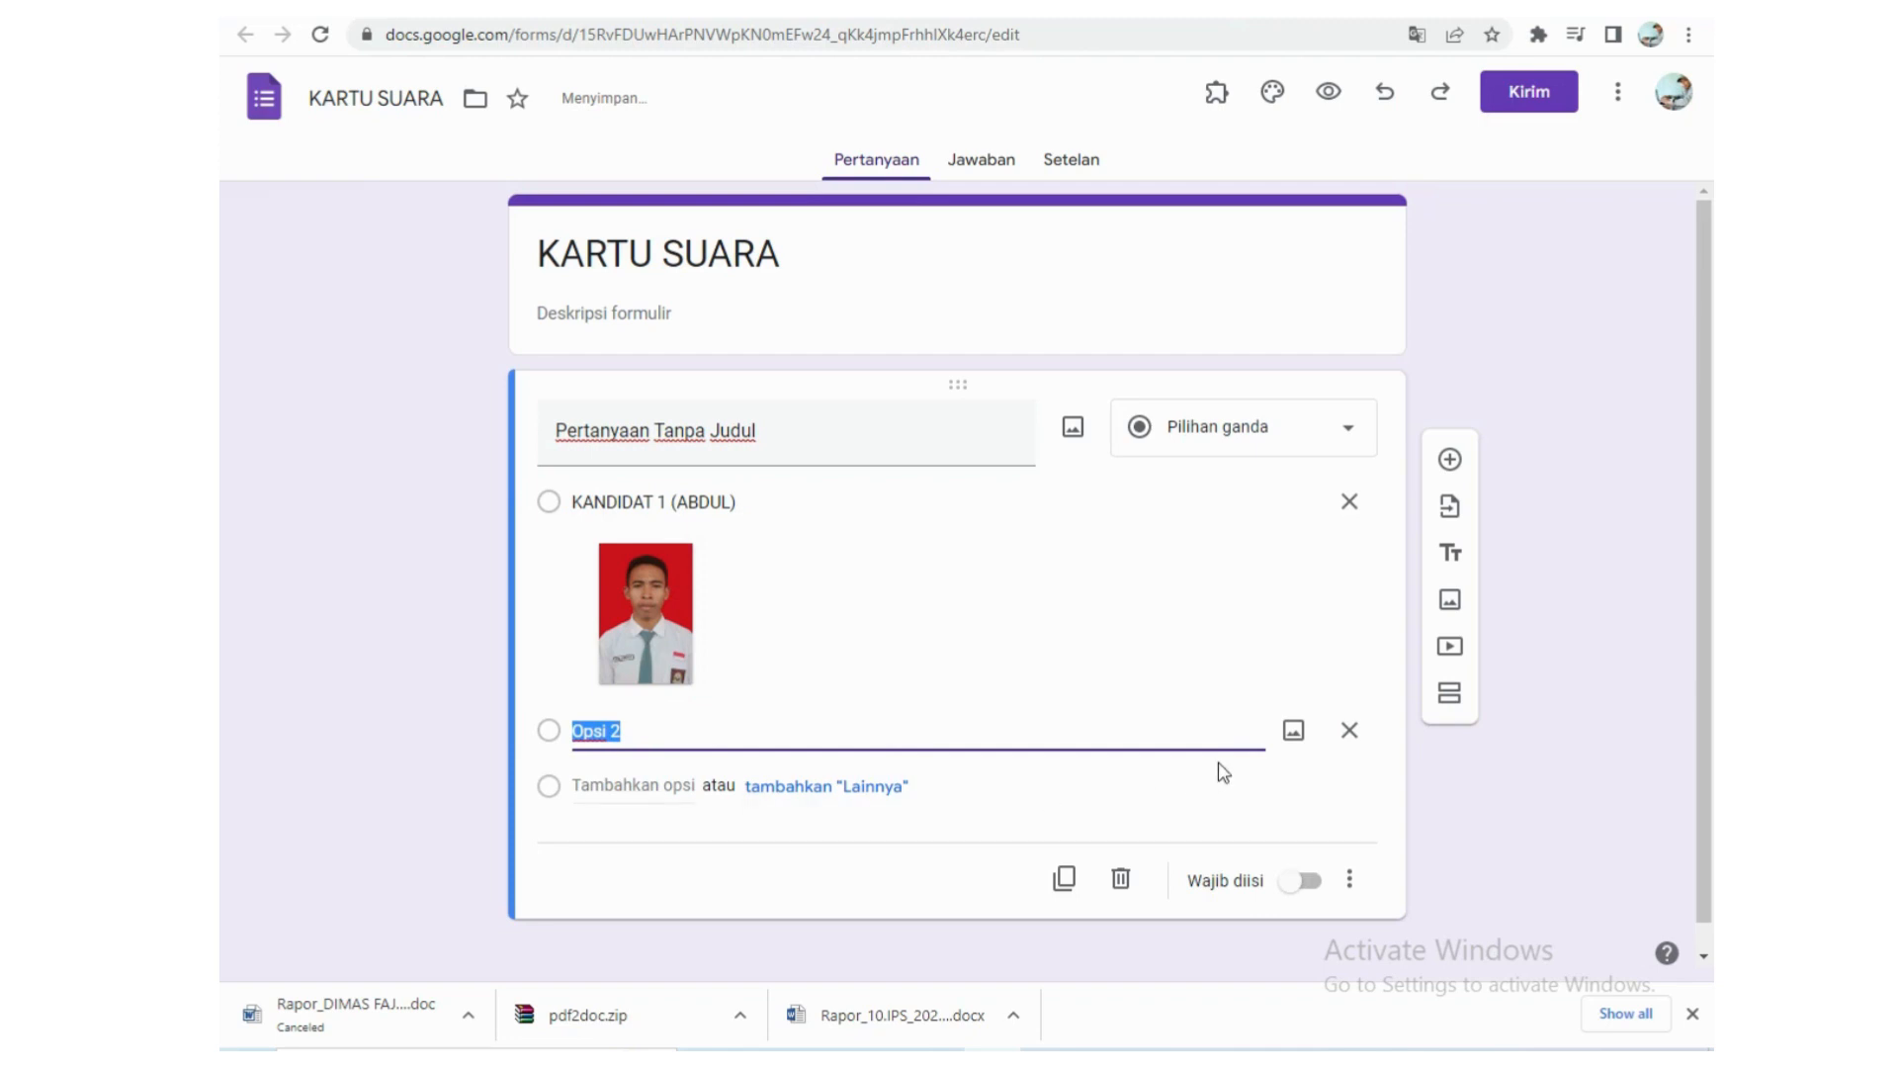
left_click(1293, 729)
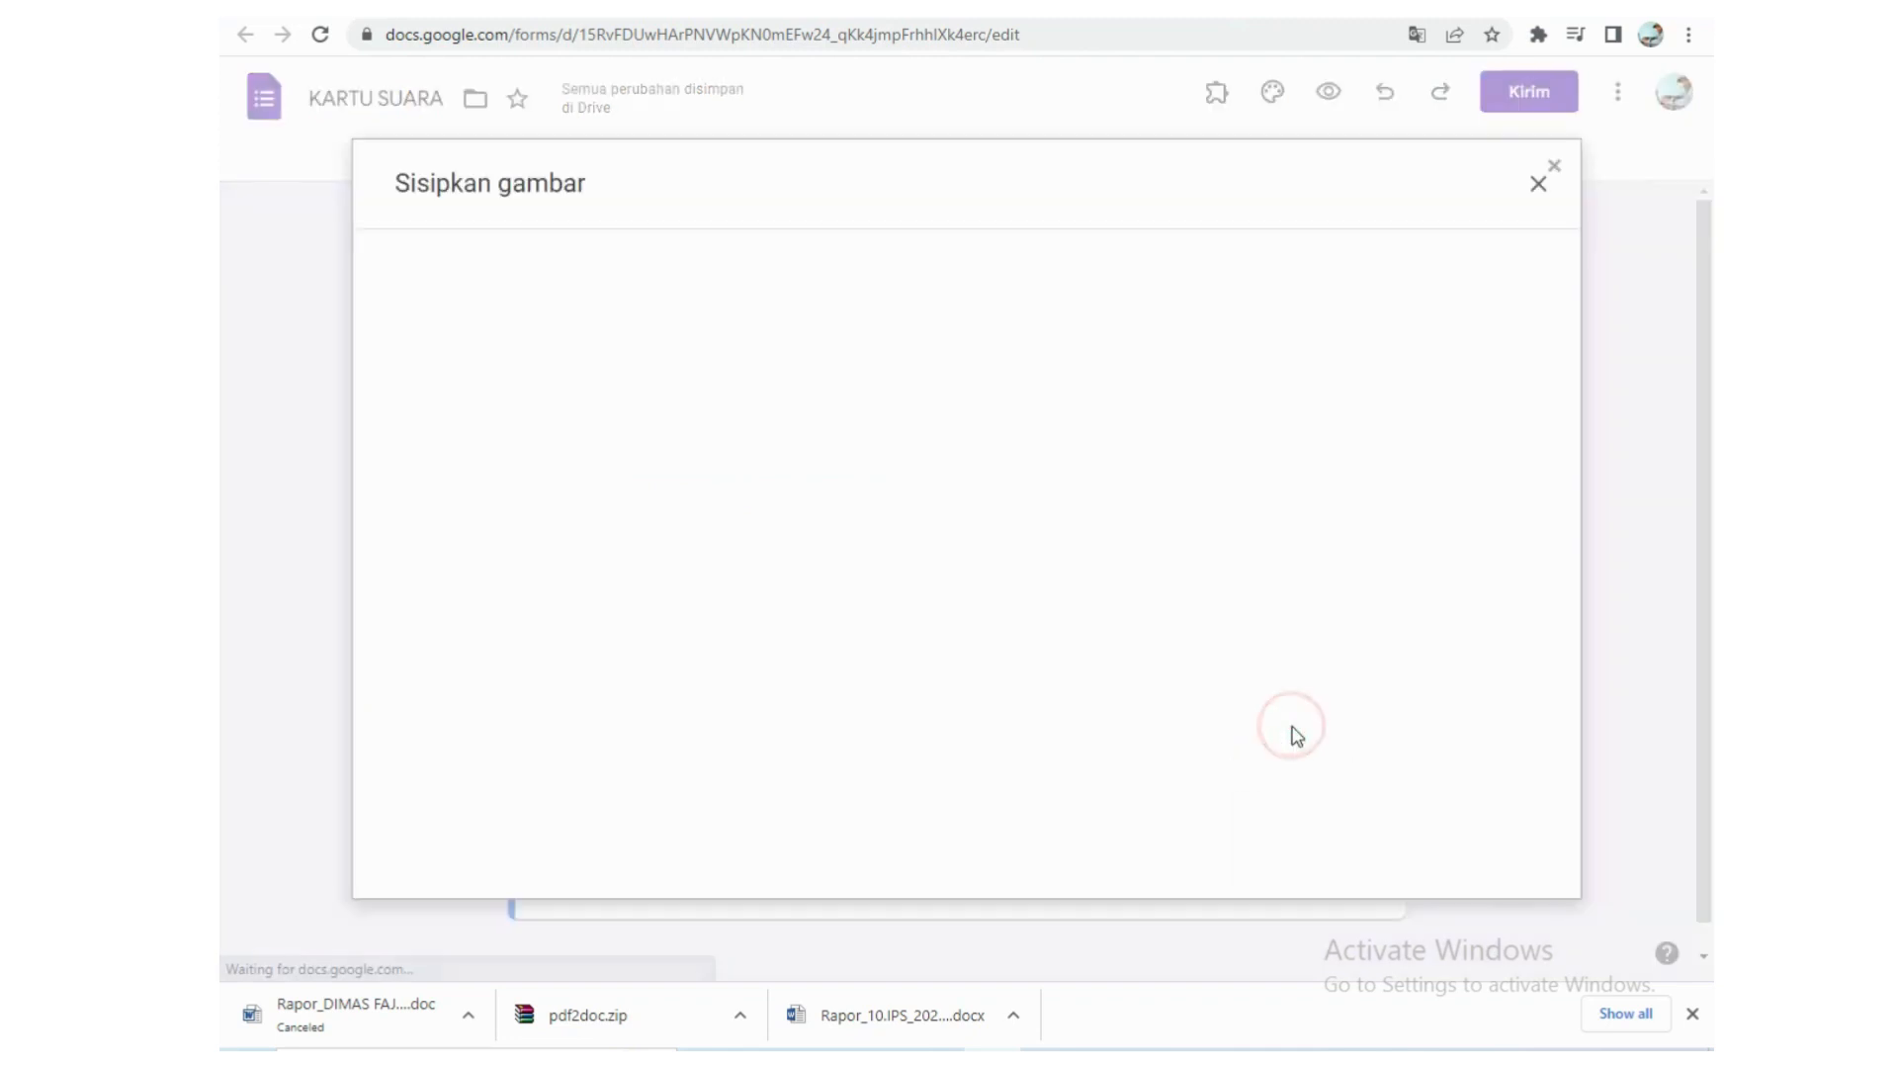
left_click(992, 668)
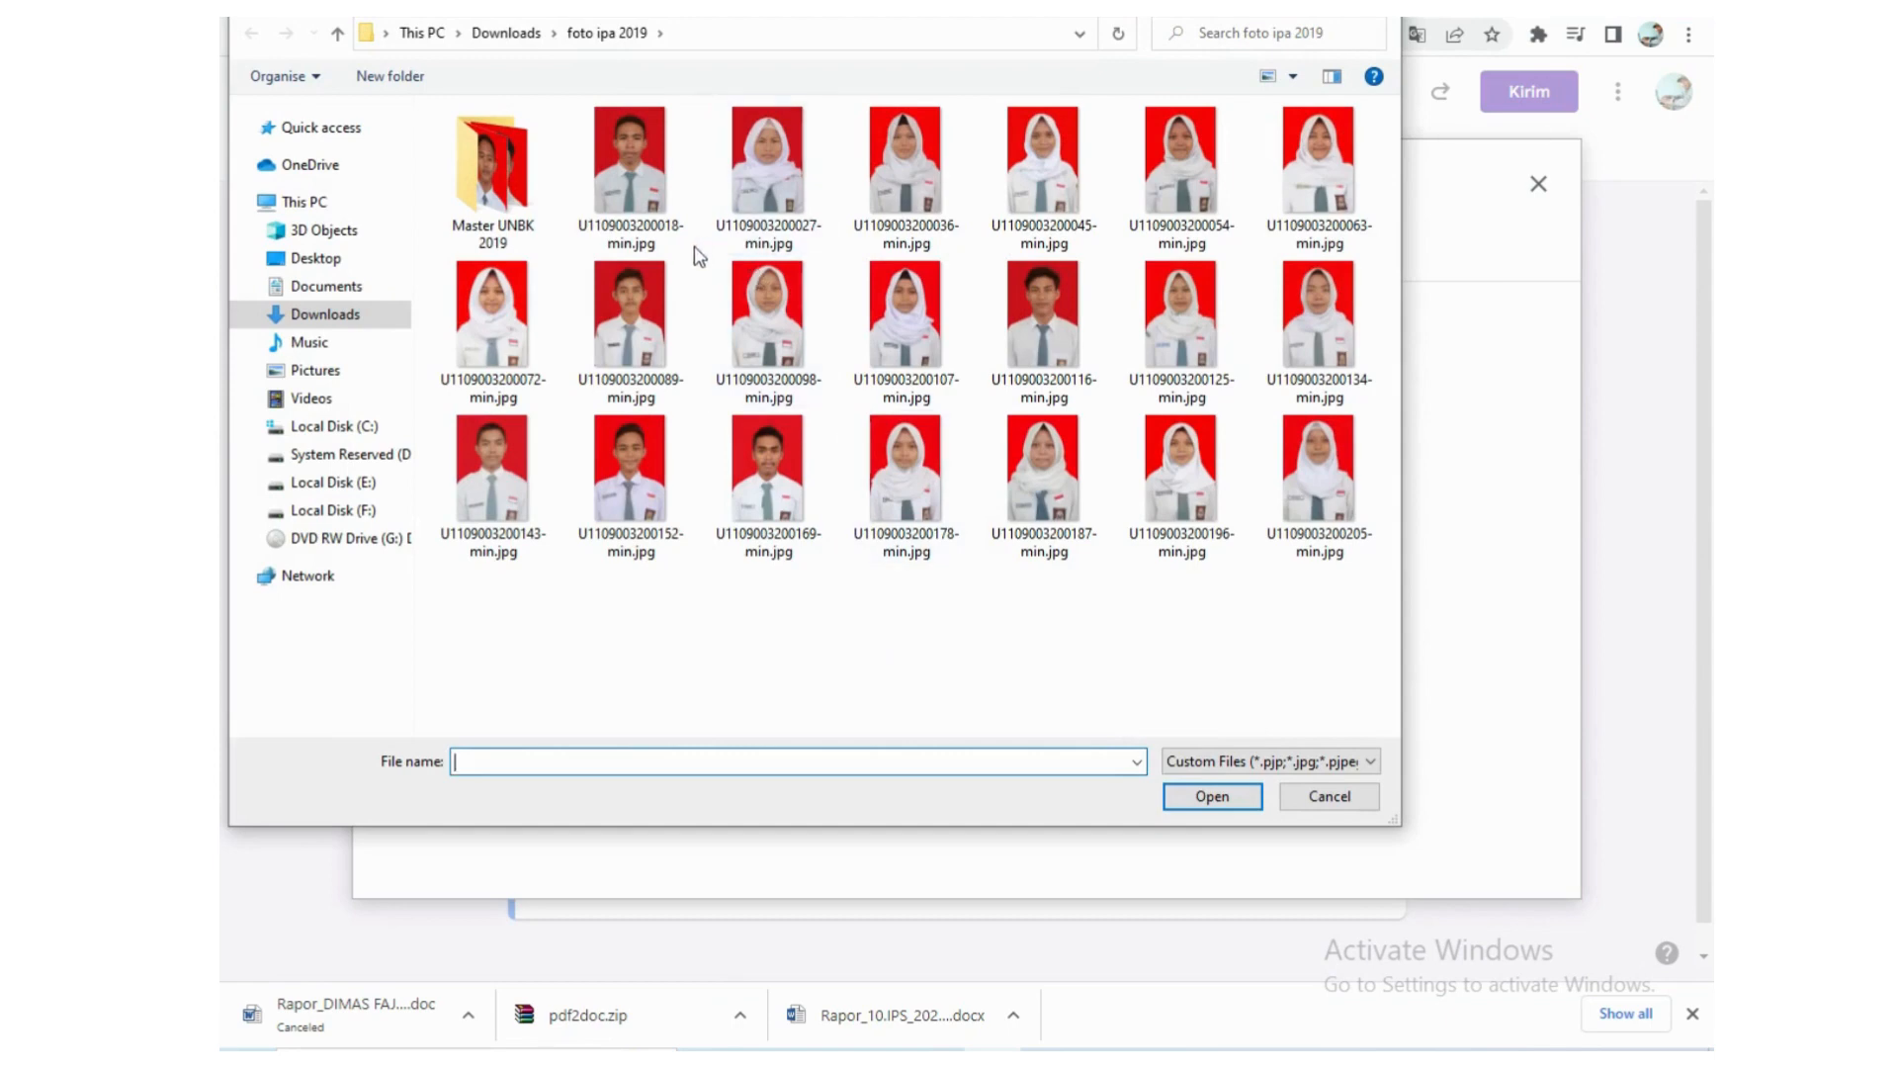
left_click(632, 312)
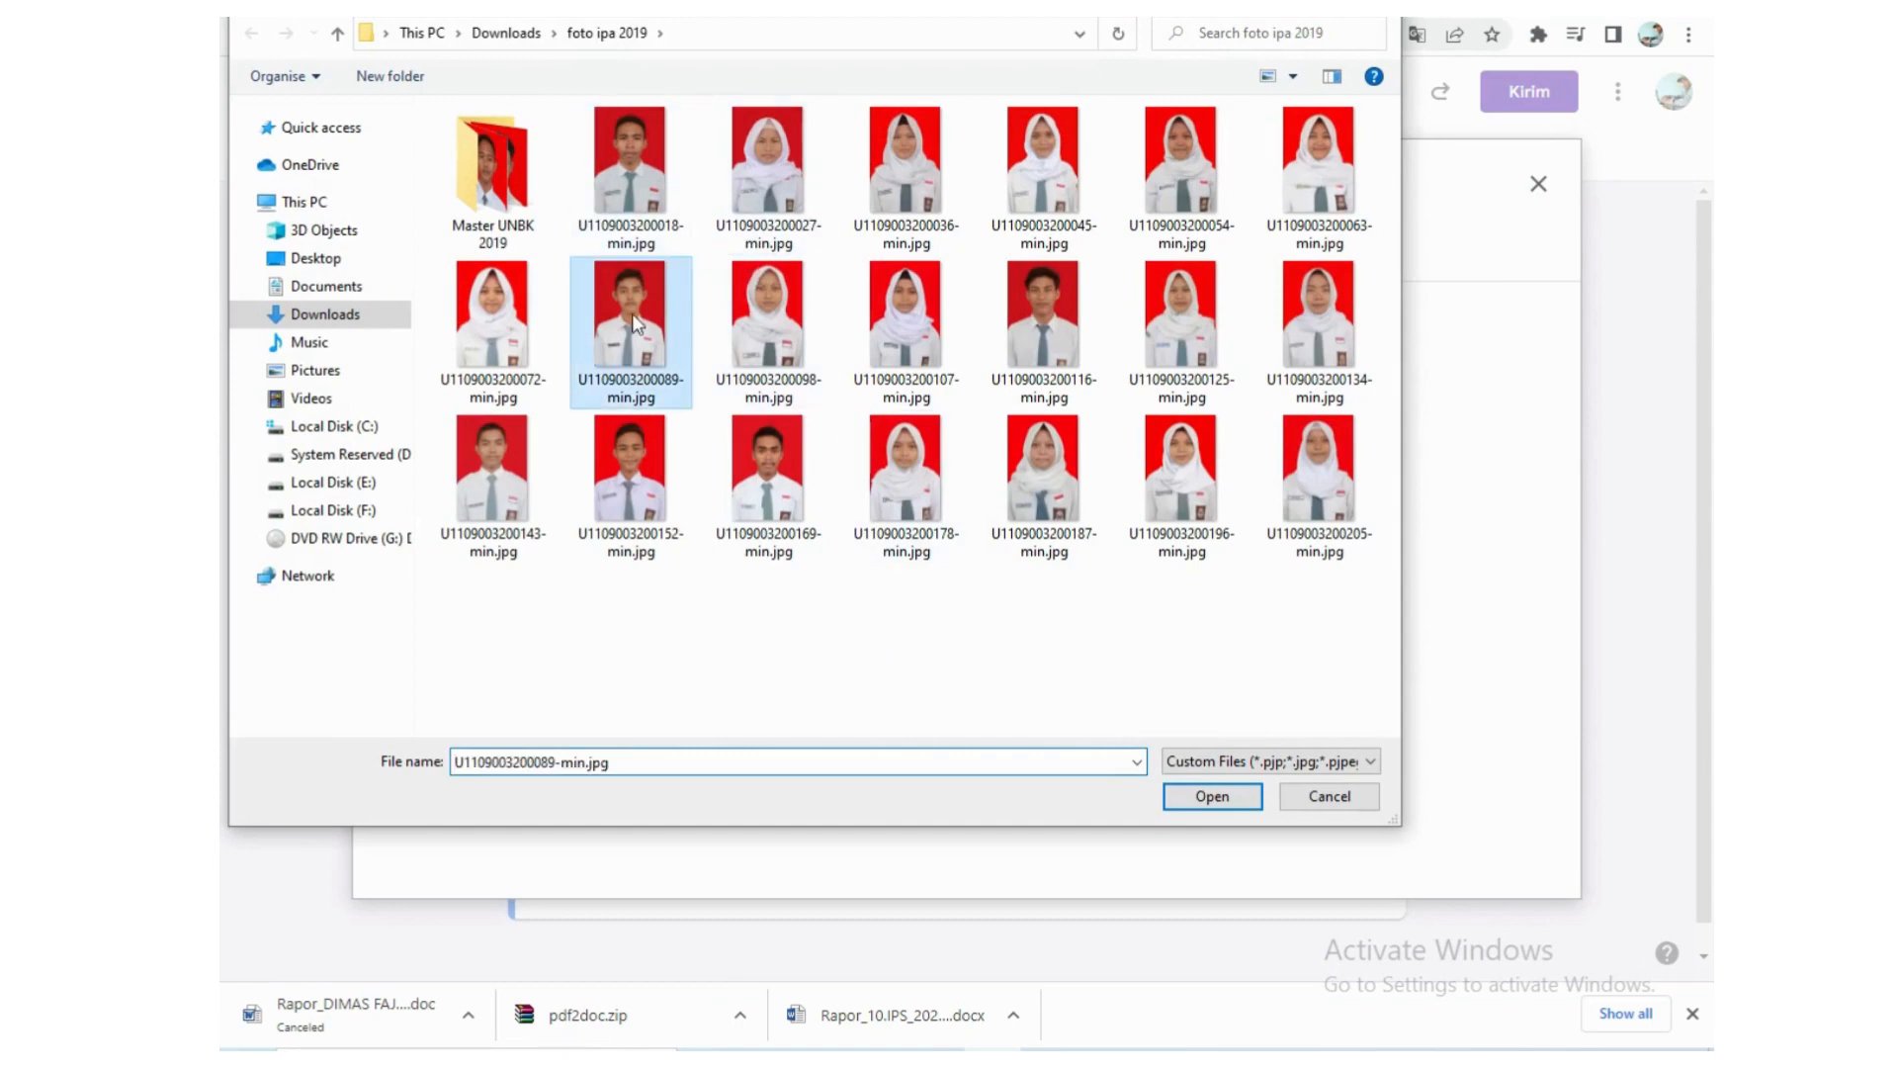
left_click(1207, 797)
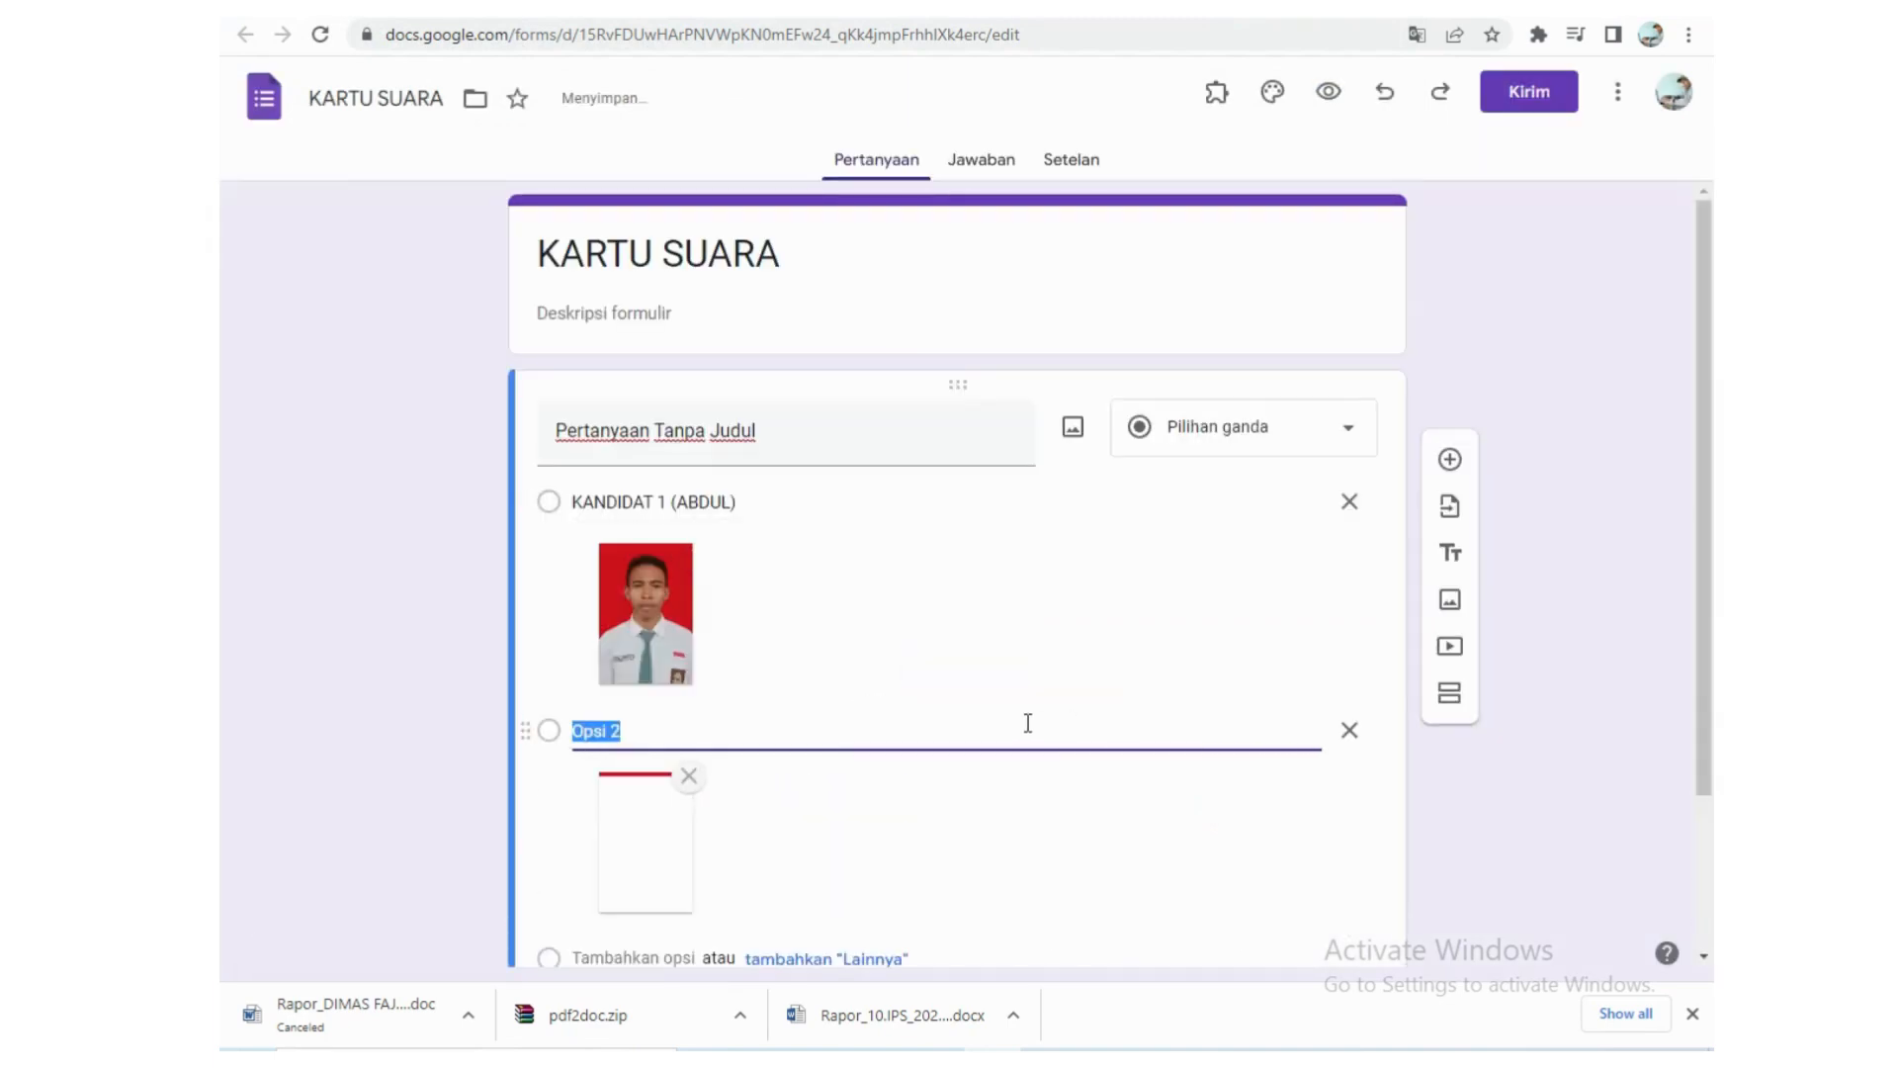
Step: Replace the second option's label with KANDIDAT 2 followed by the candidate's name in parentheses
left_click(721, 735)
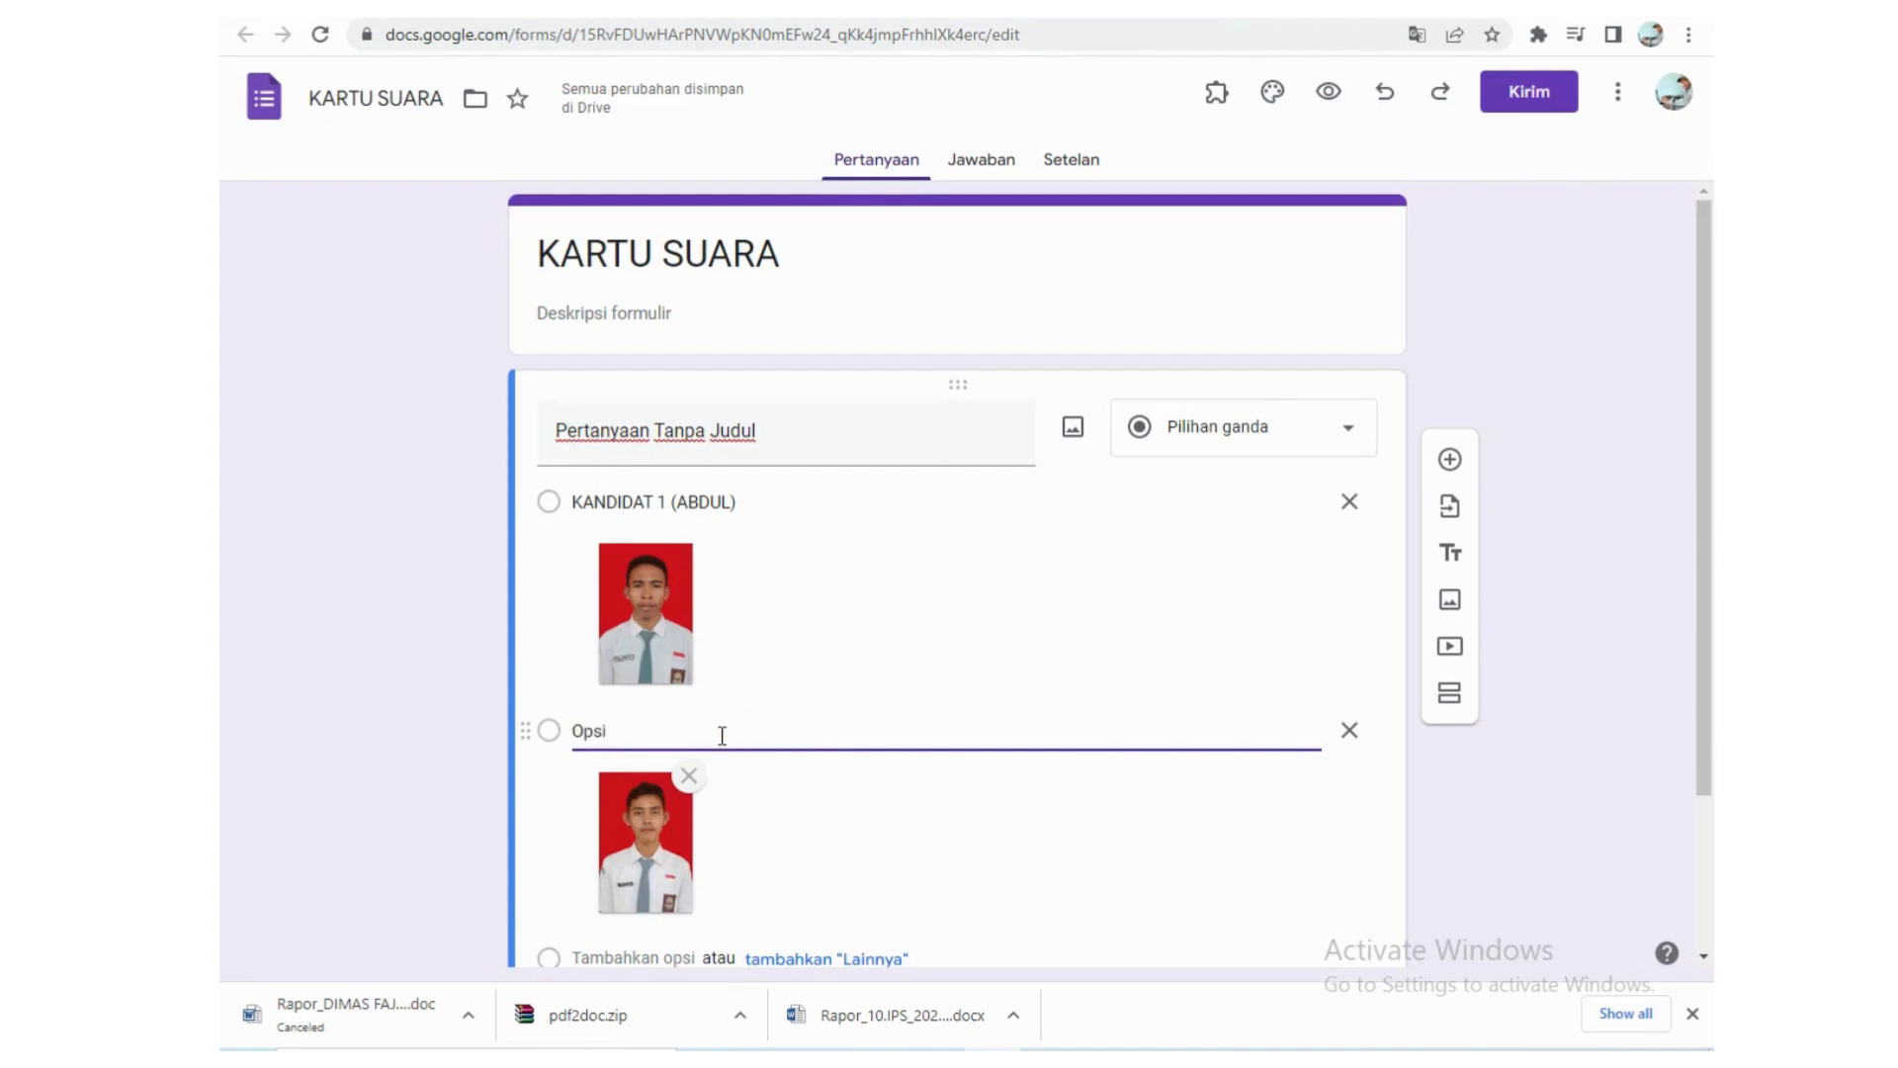
key("BackSpace")
key("BackSpace")
type("KANDIDAT")
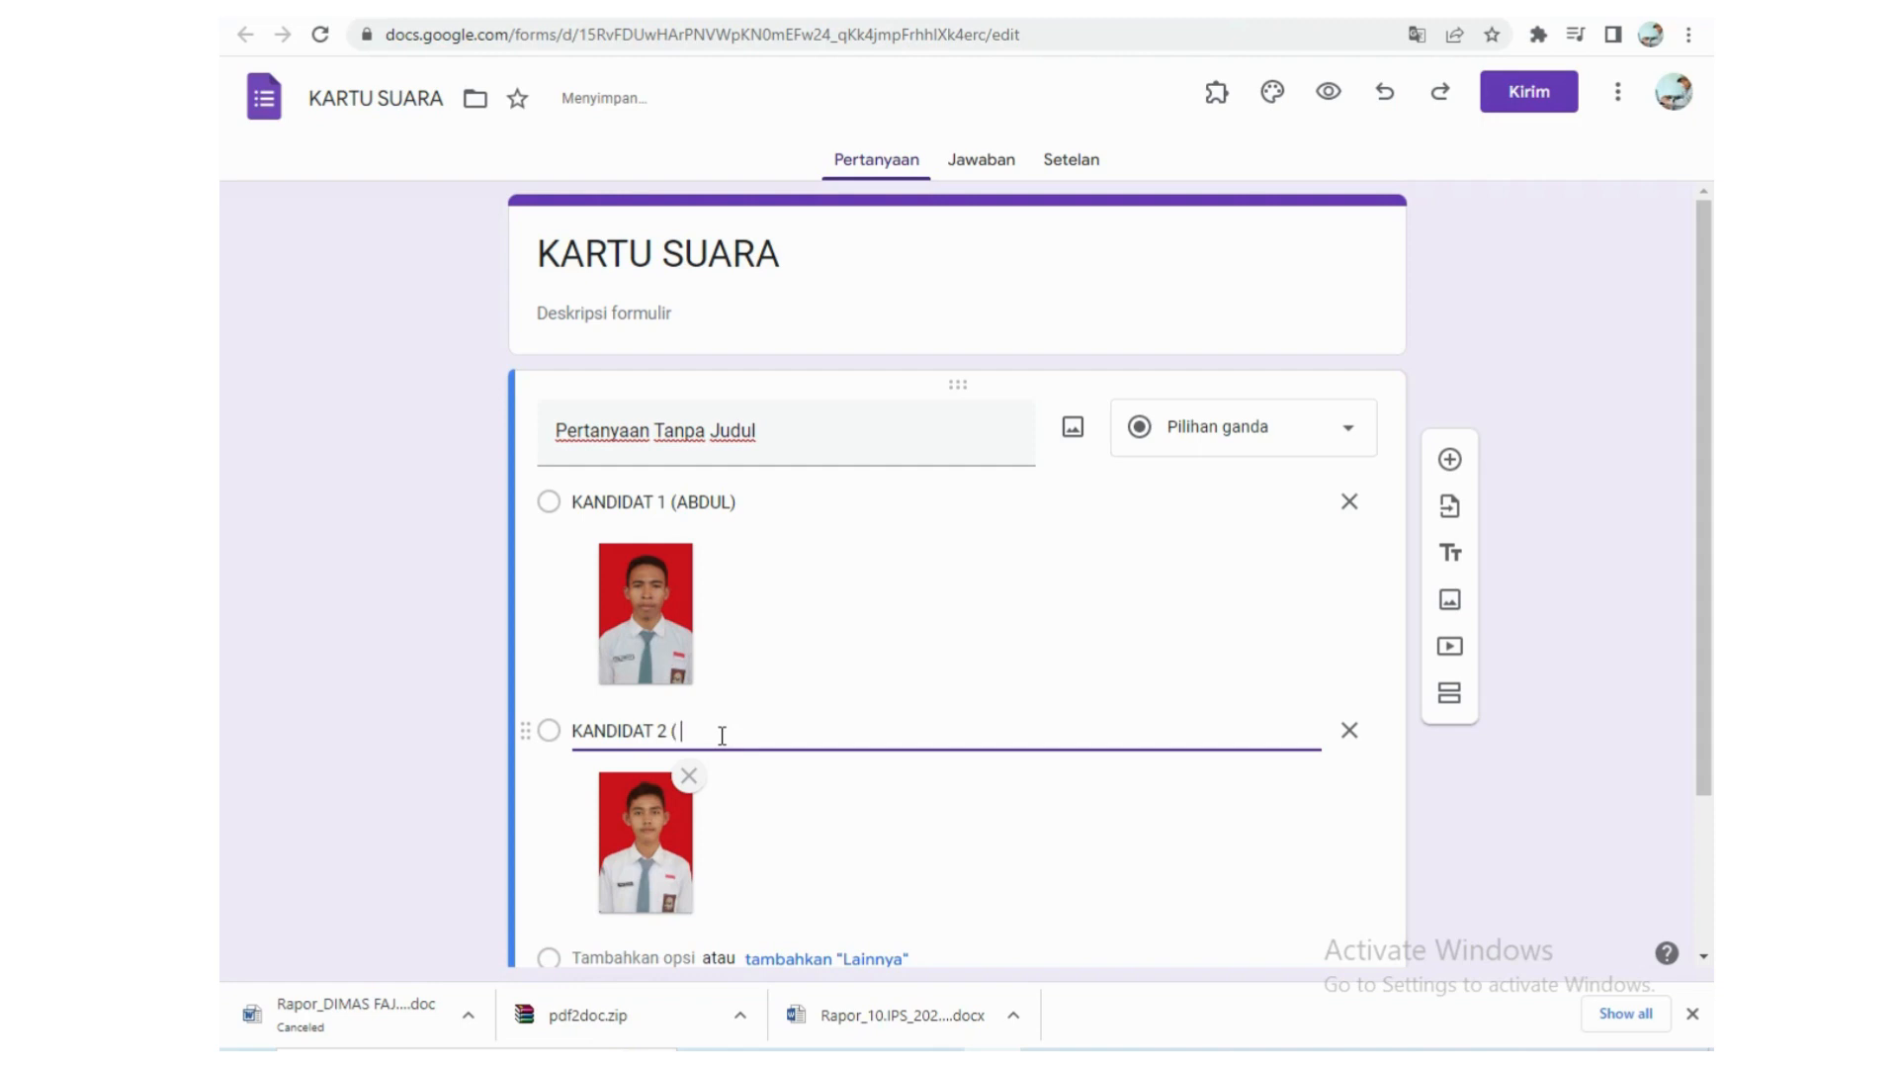
type("2 ( MUS")
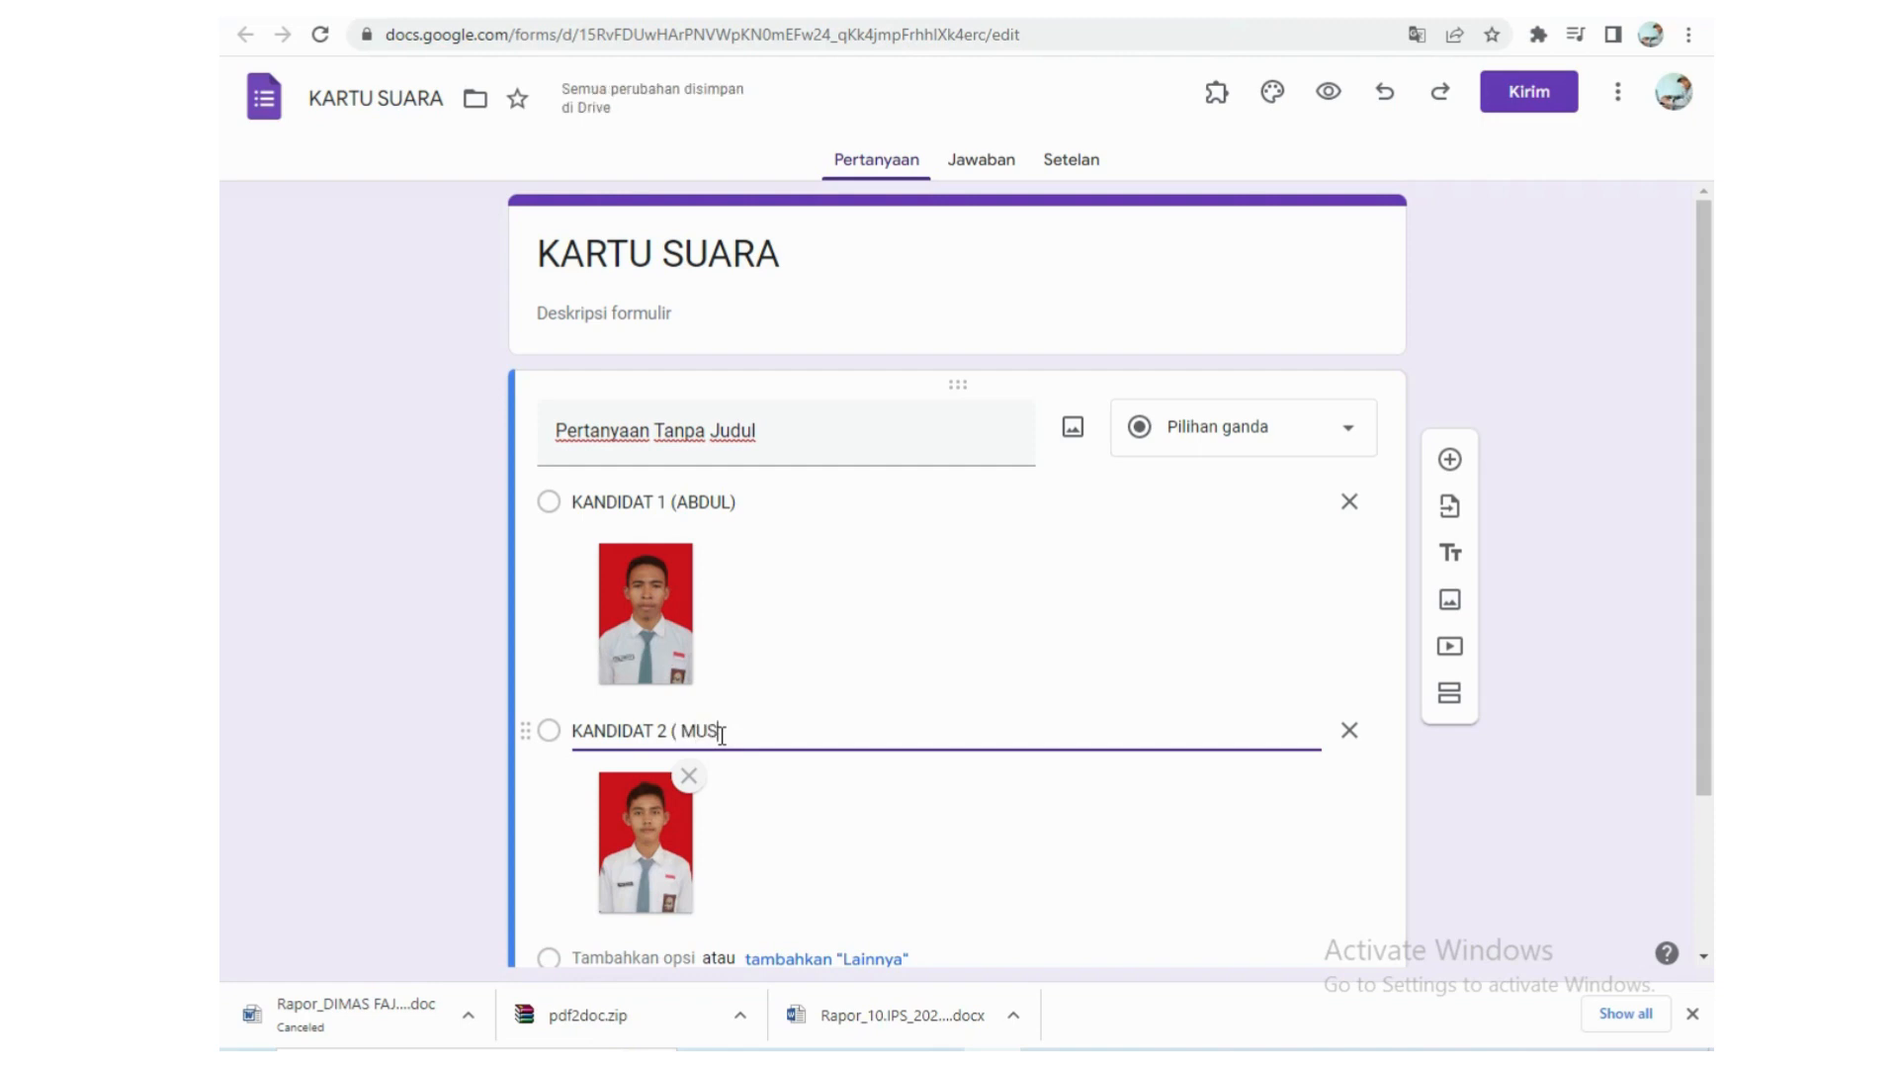
type("LIH")
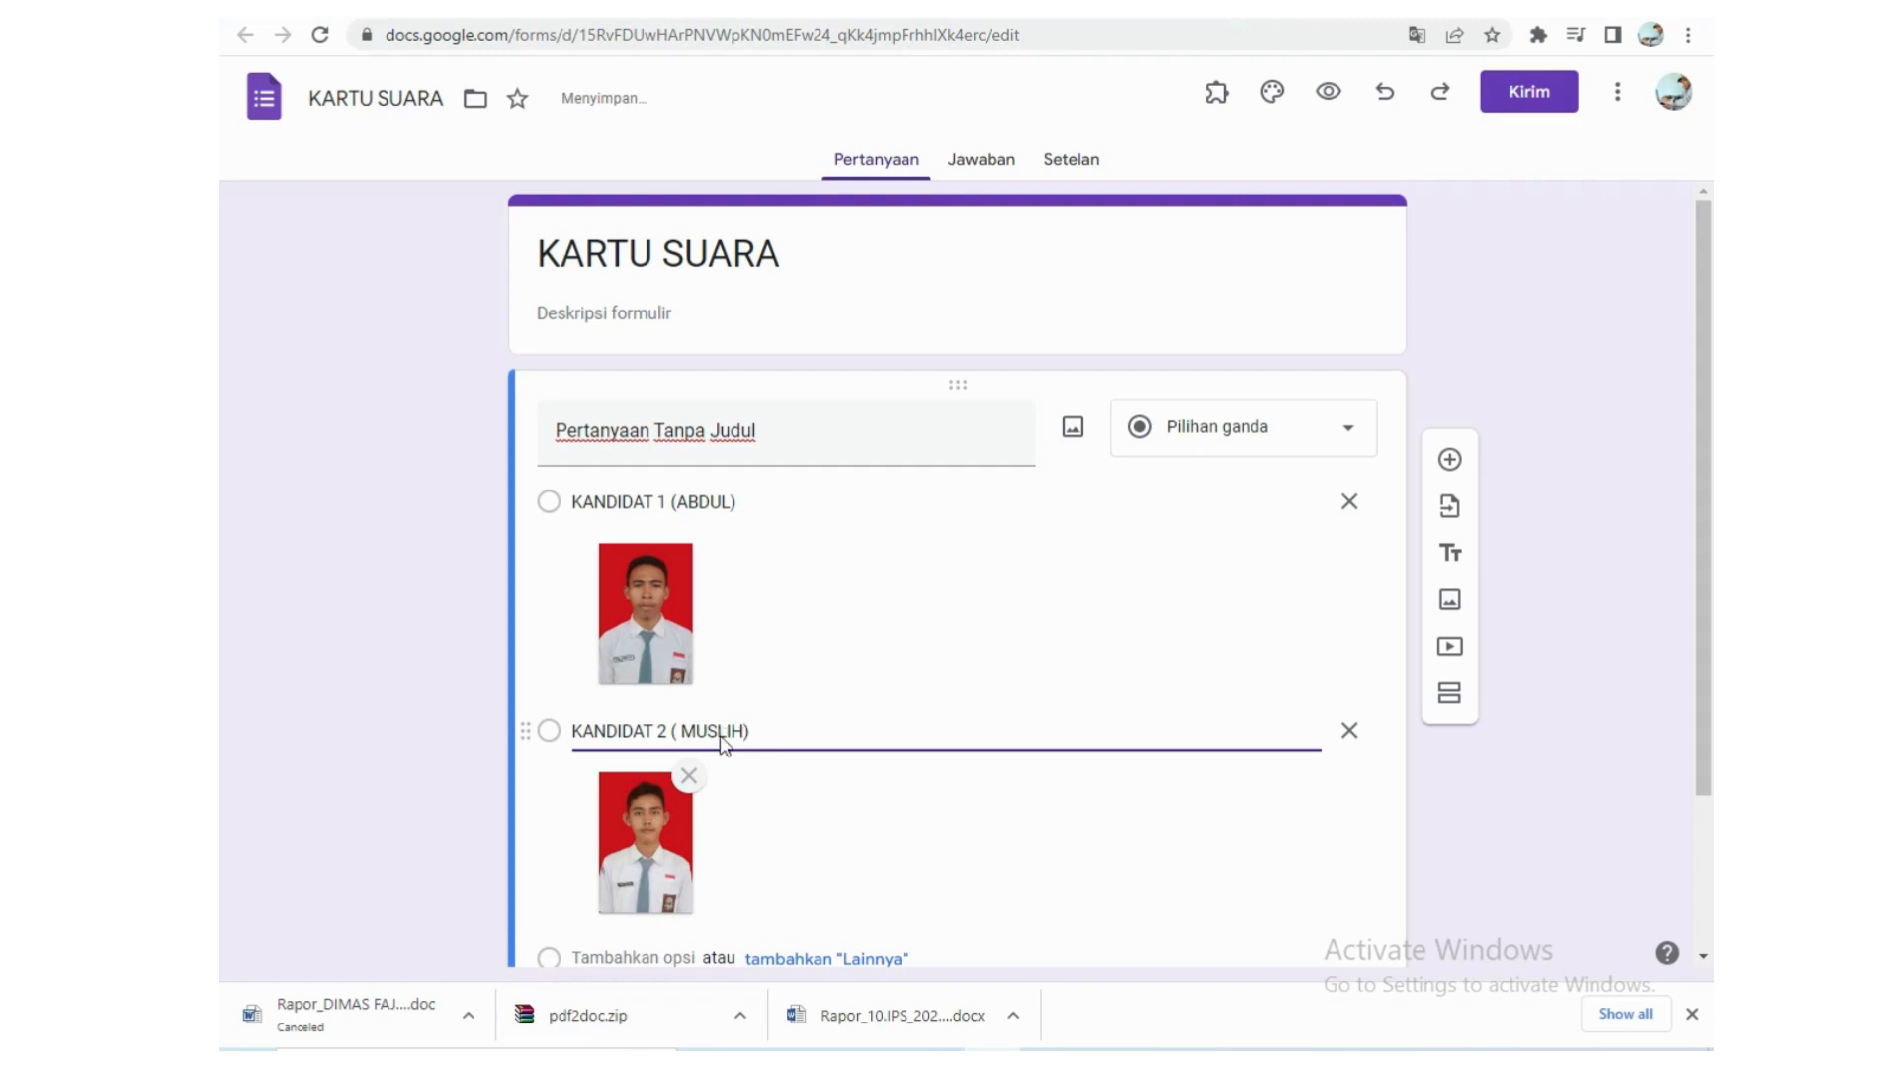
Step: Add a third option and attach the portrait ending in 116-min.jpg from the foto ipa 2019 folder to it
scroll(722, 741, "down", 2)
left_click(697, 756)
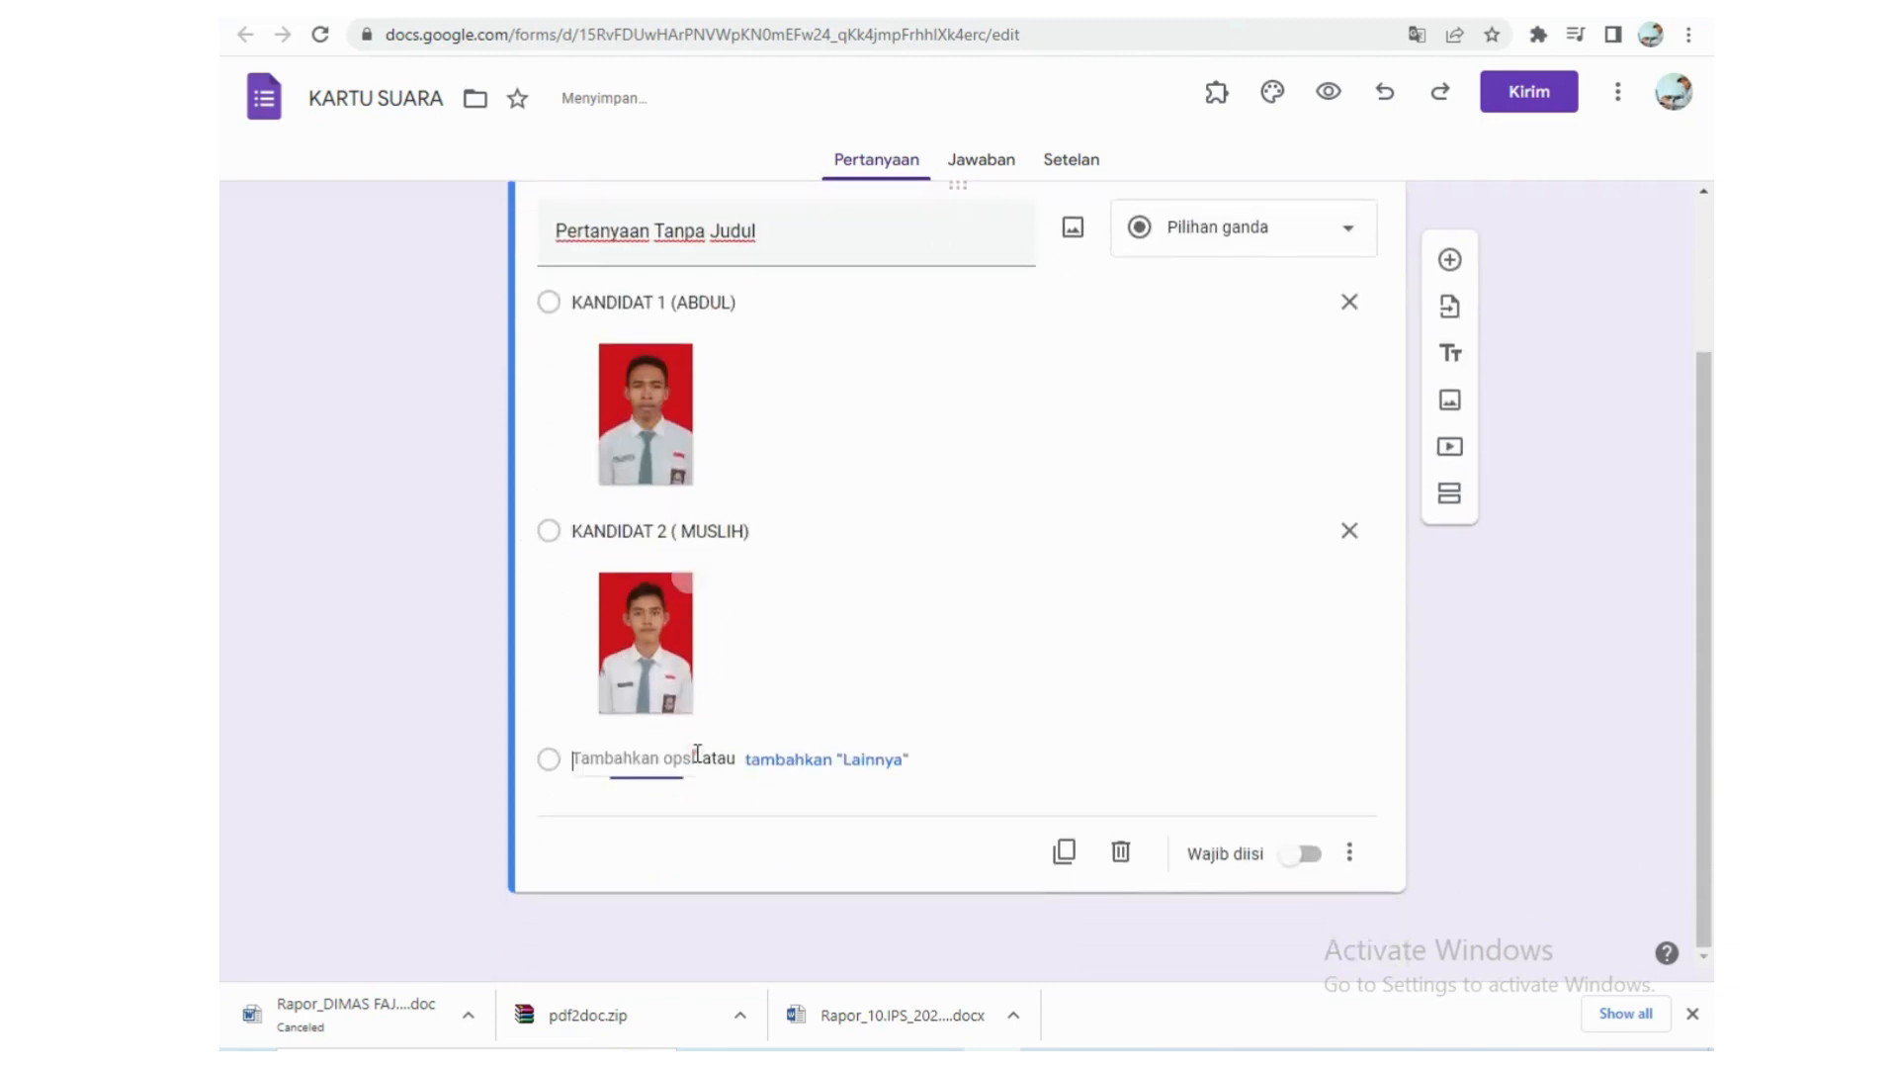
left_click(1284, 755)
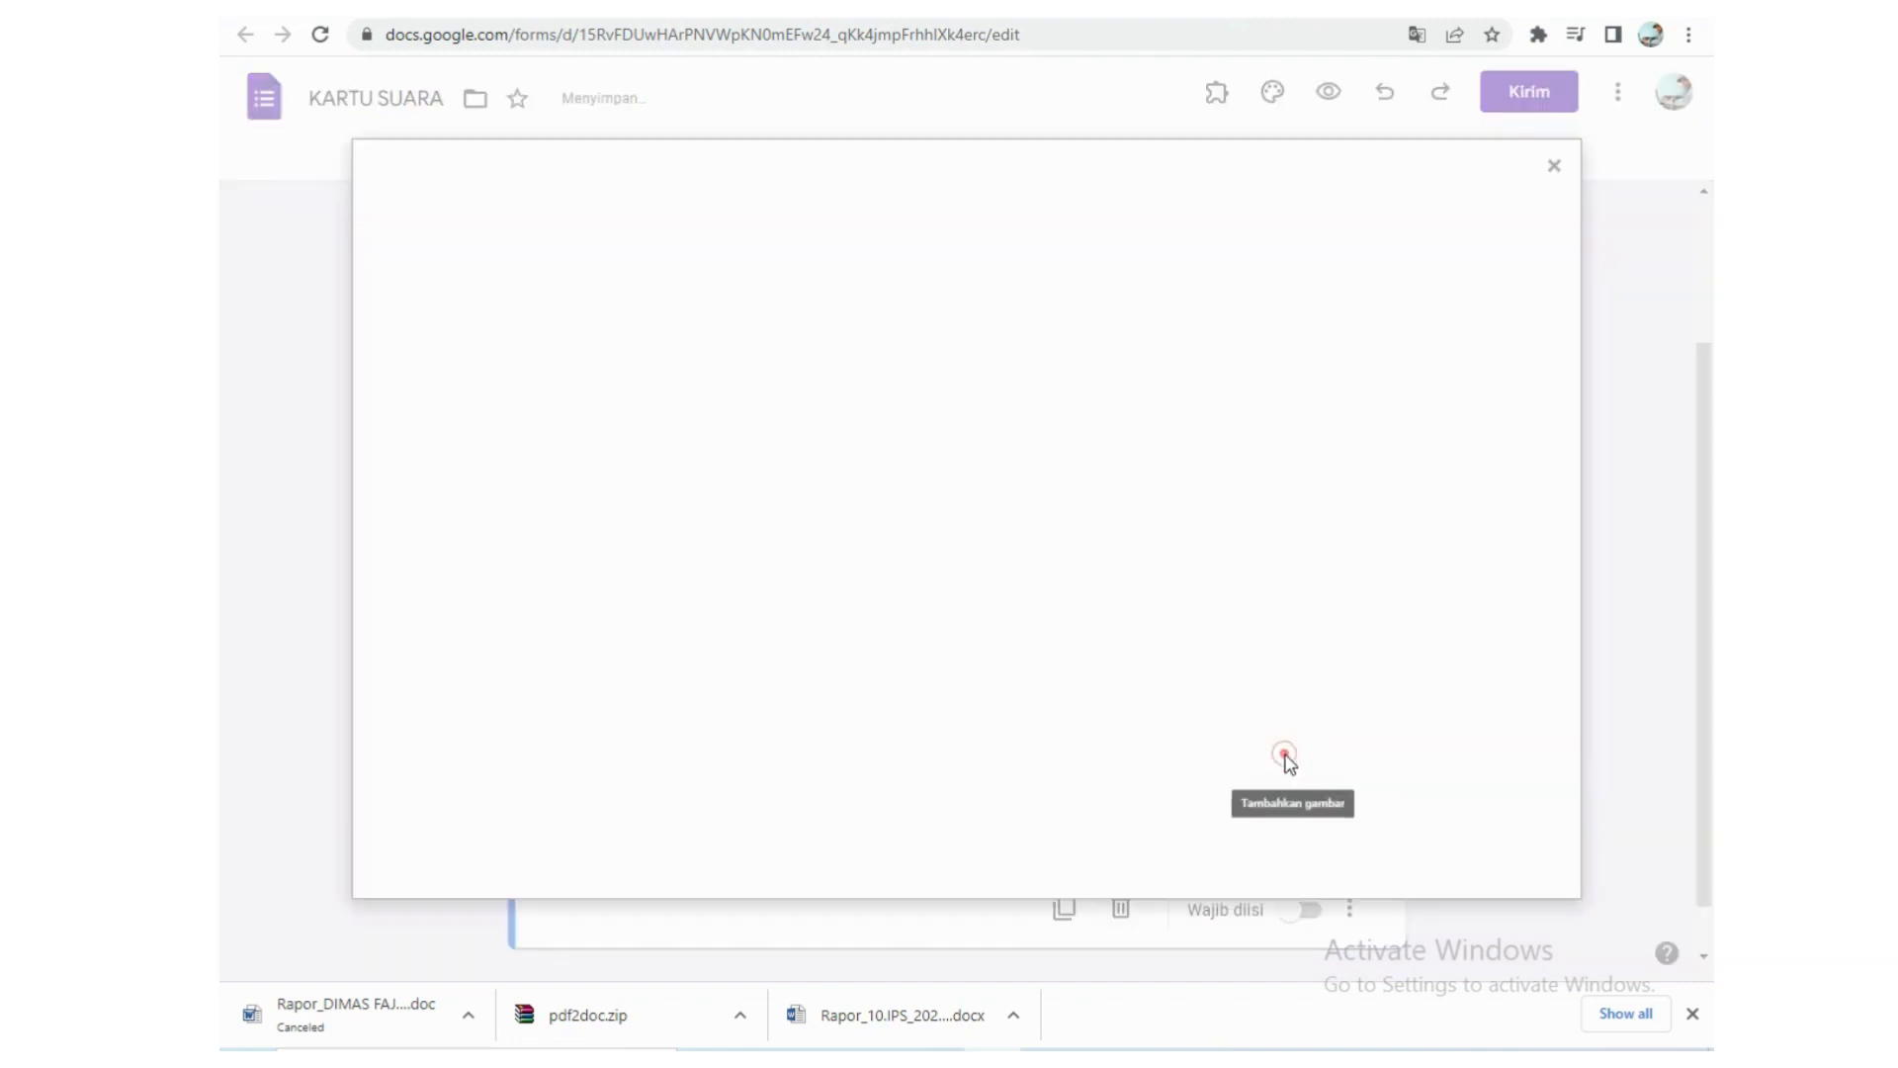
left_click(953, 664)
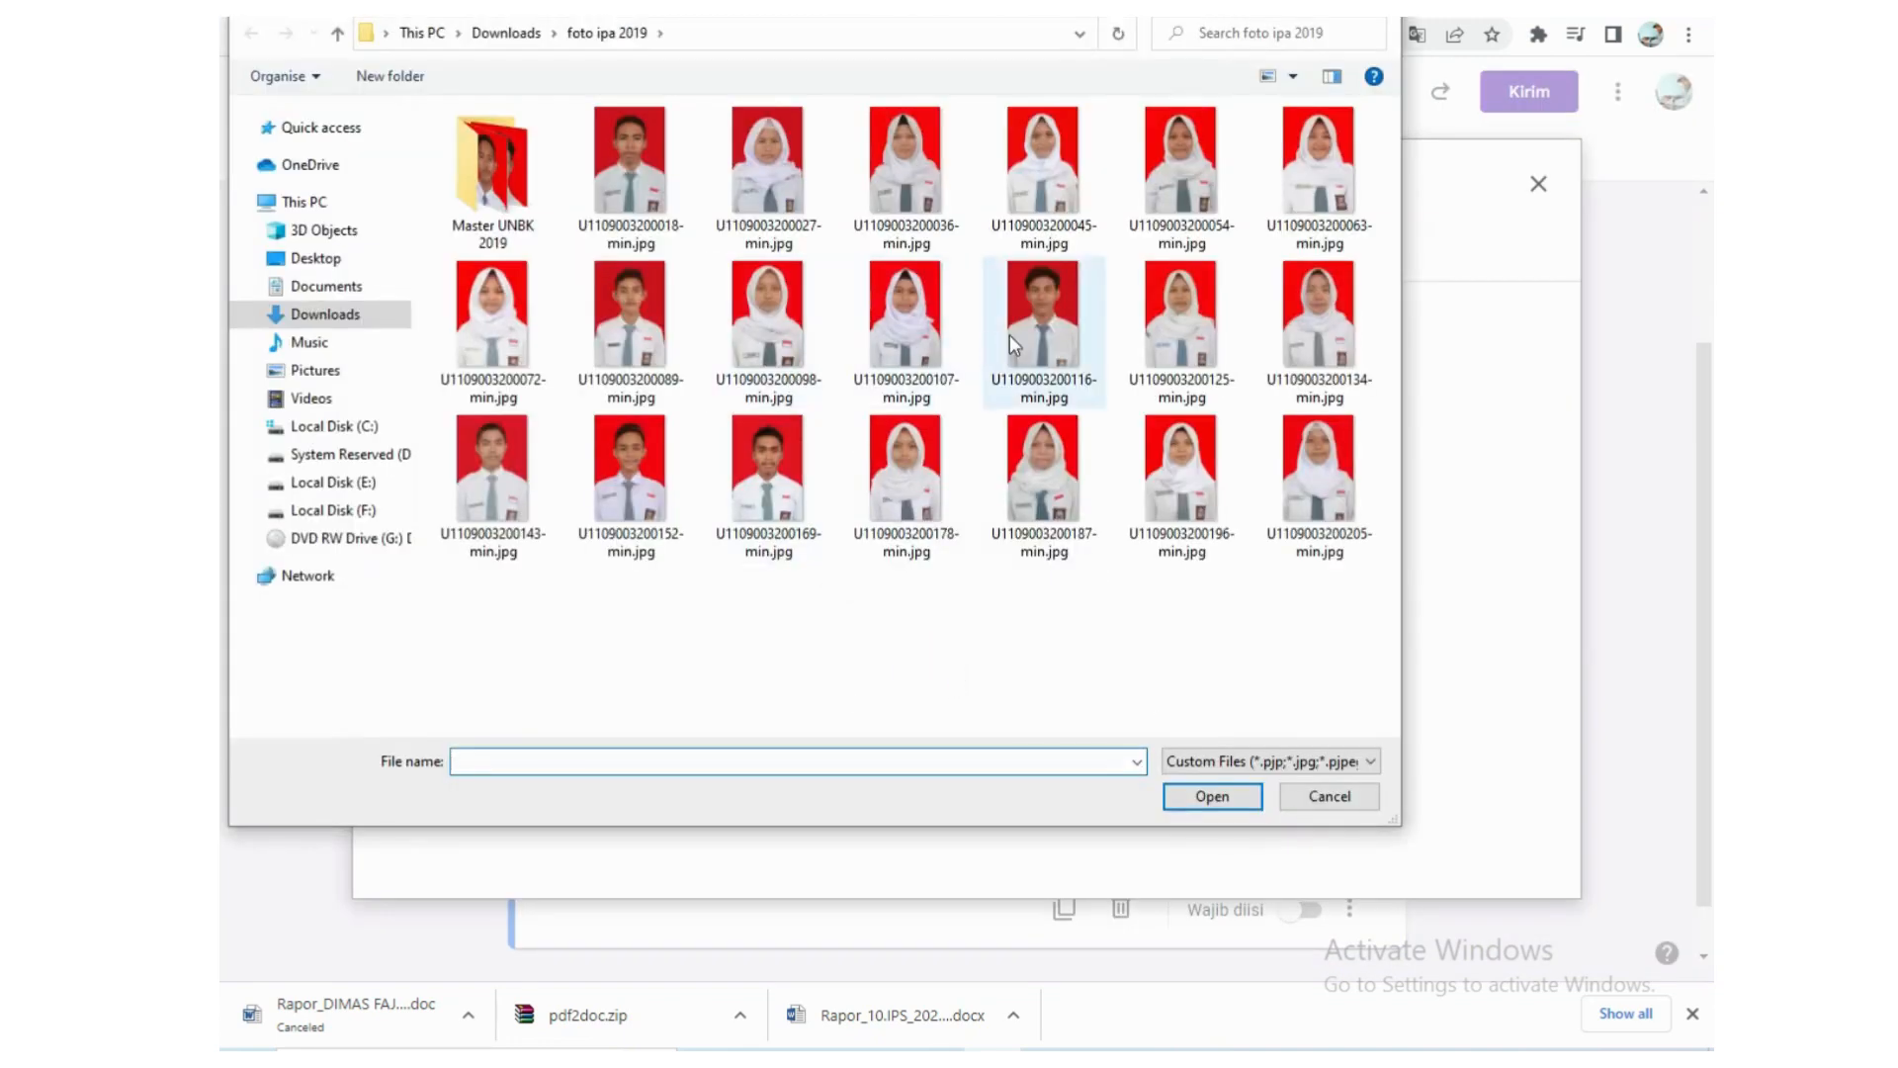
left_click(1028, 334)
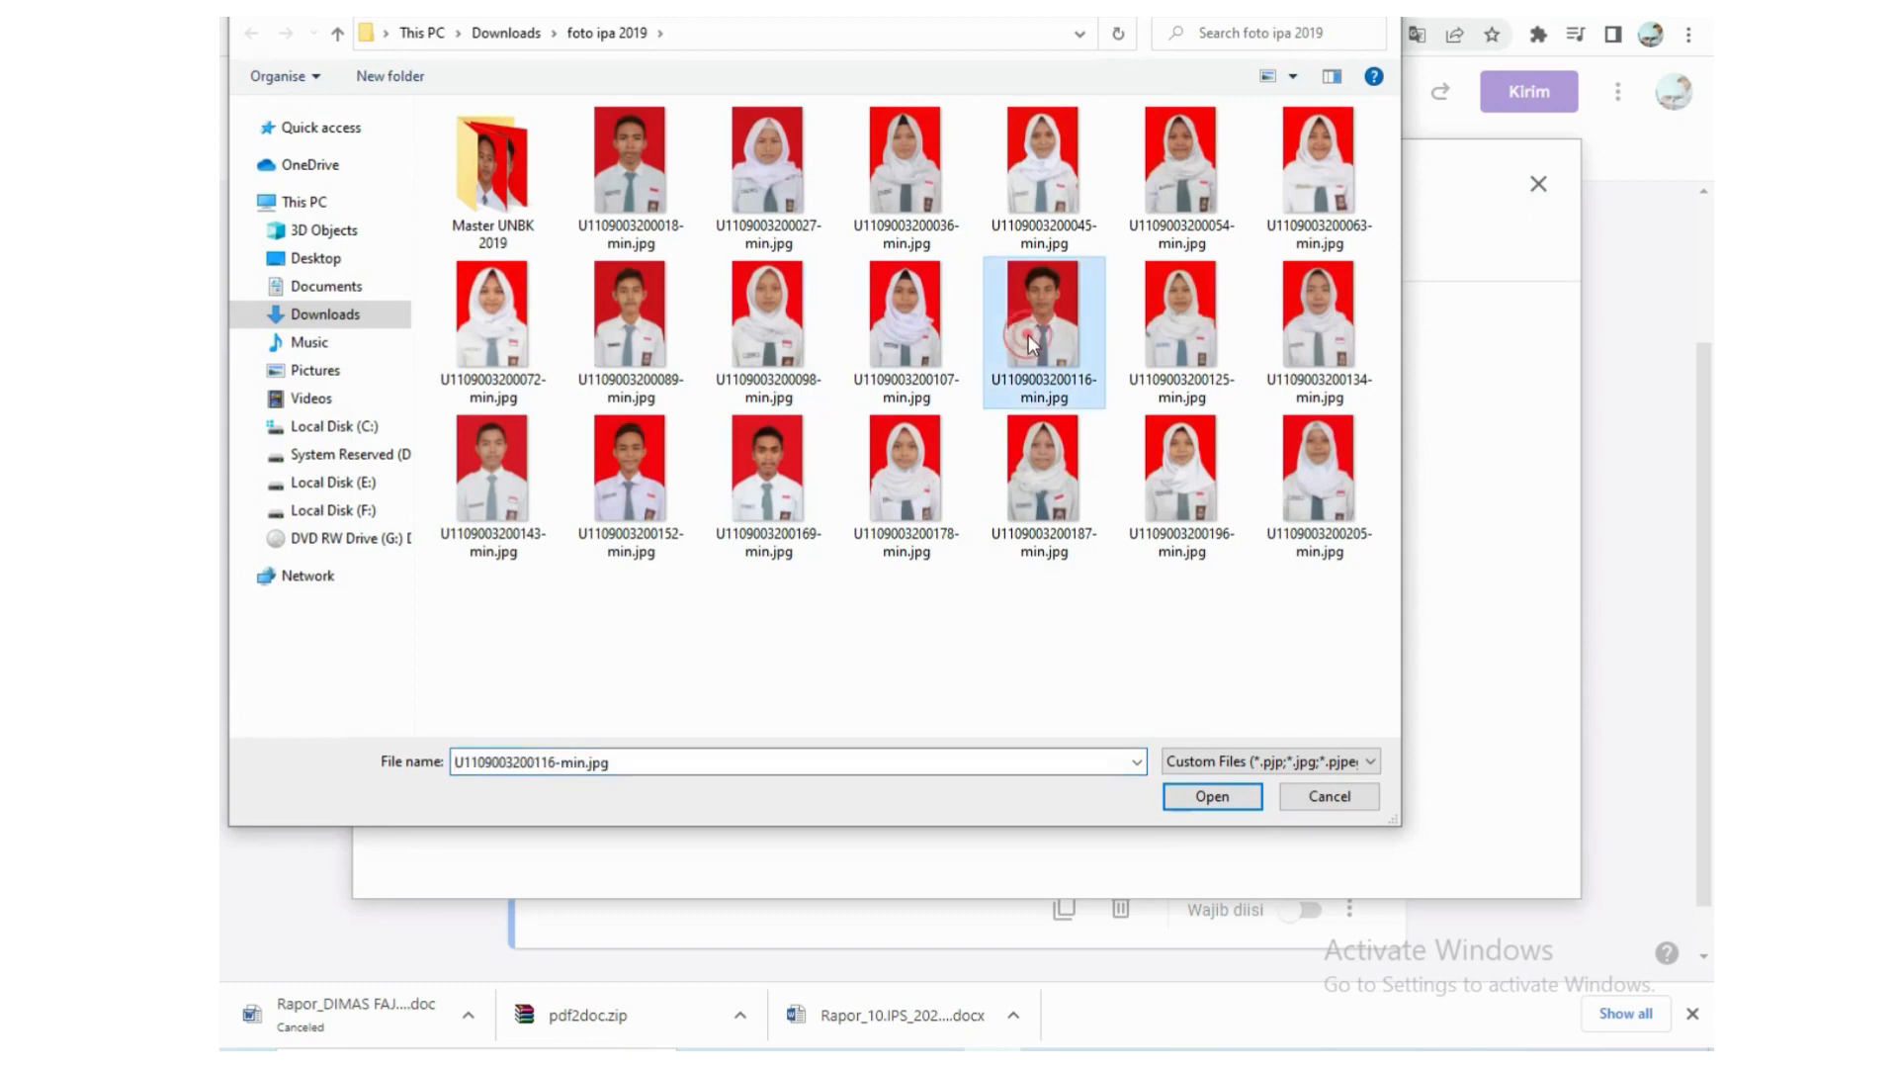
left_click(1210, 796)
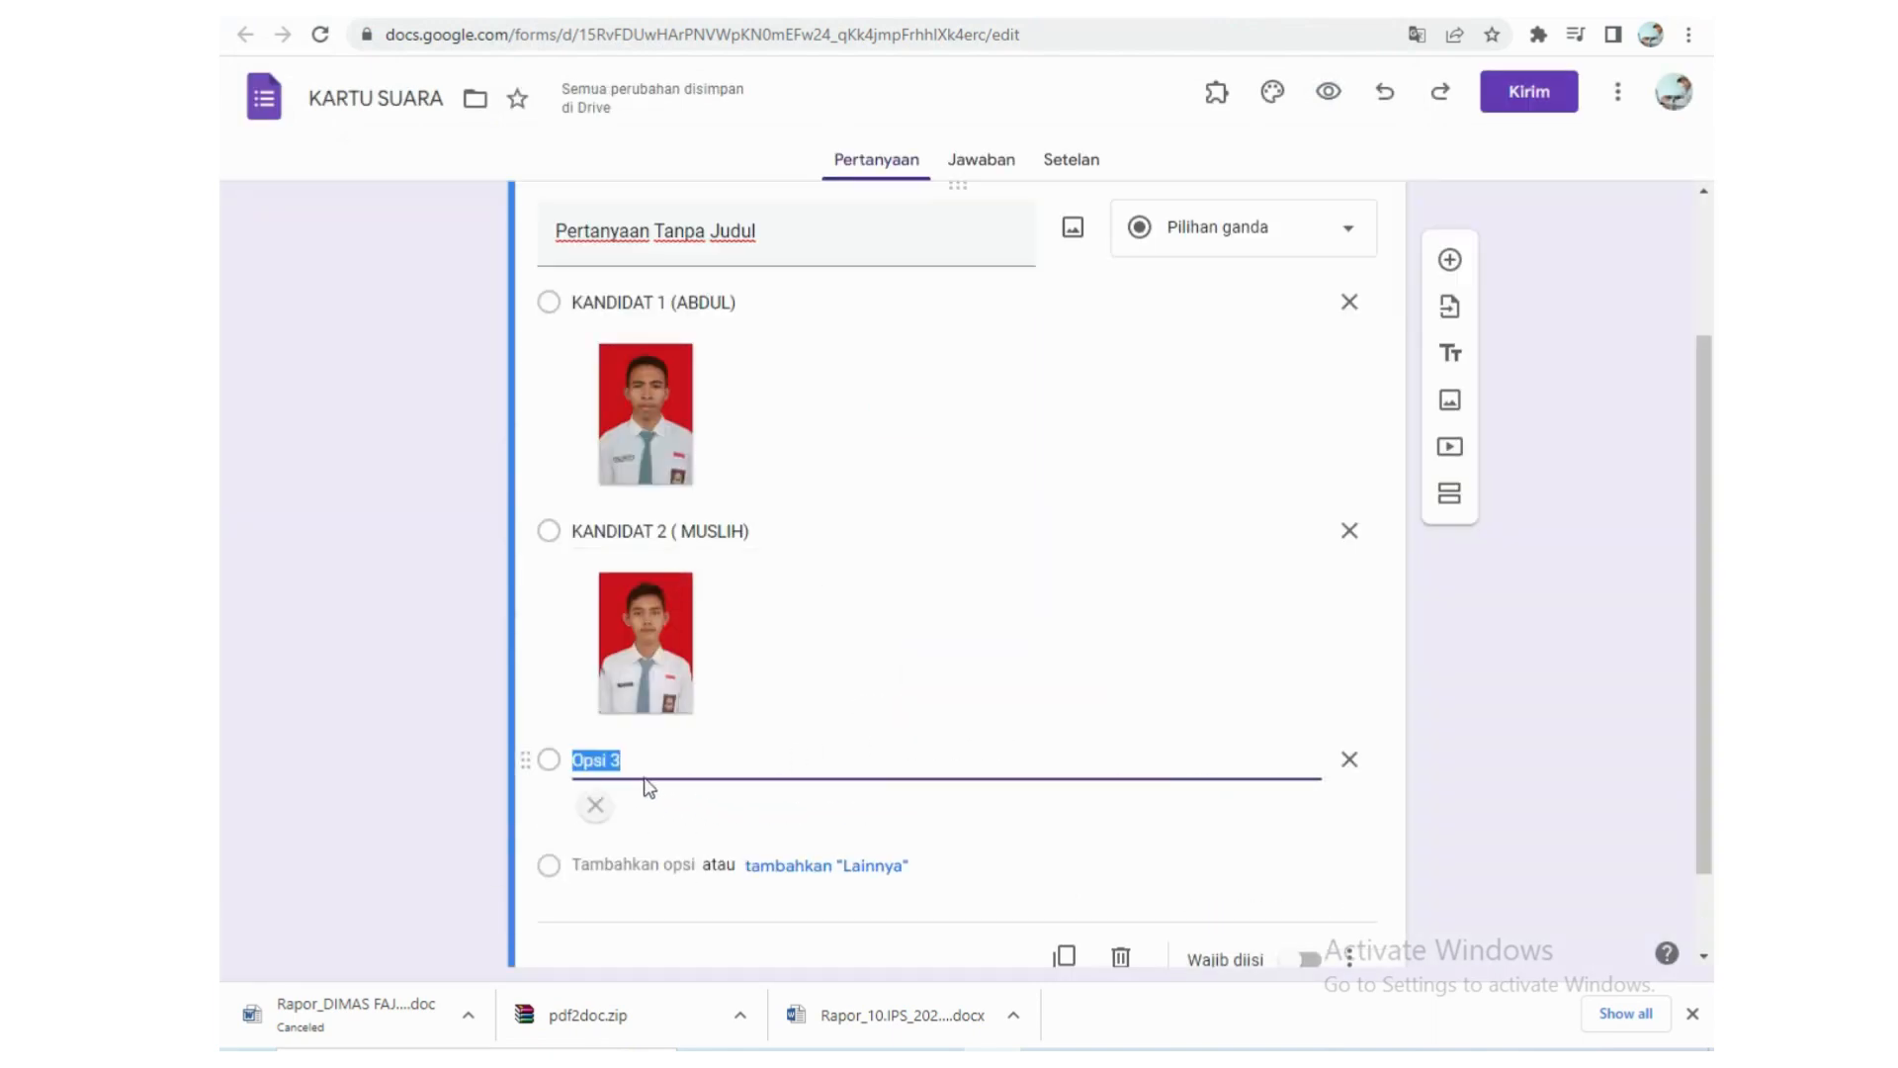
Step: Replace the third option's label with KANDIDAT 3 followed by the candidate's name in parentheses
left_click(619, 759)
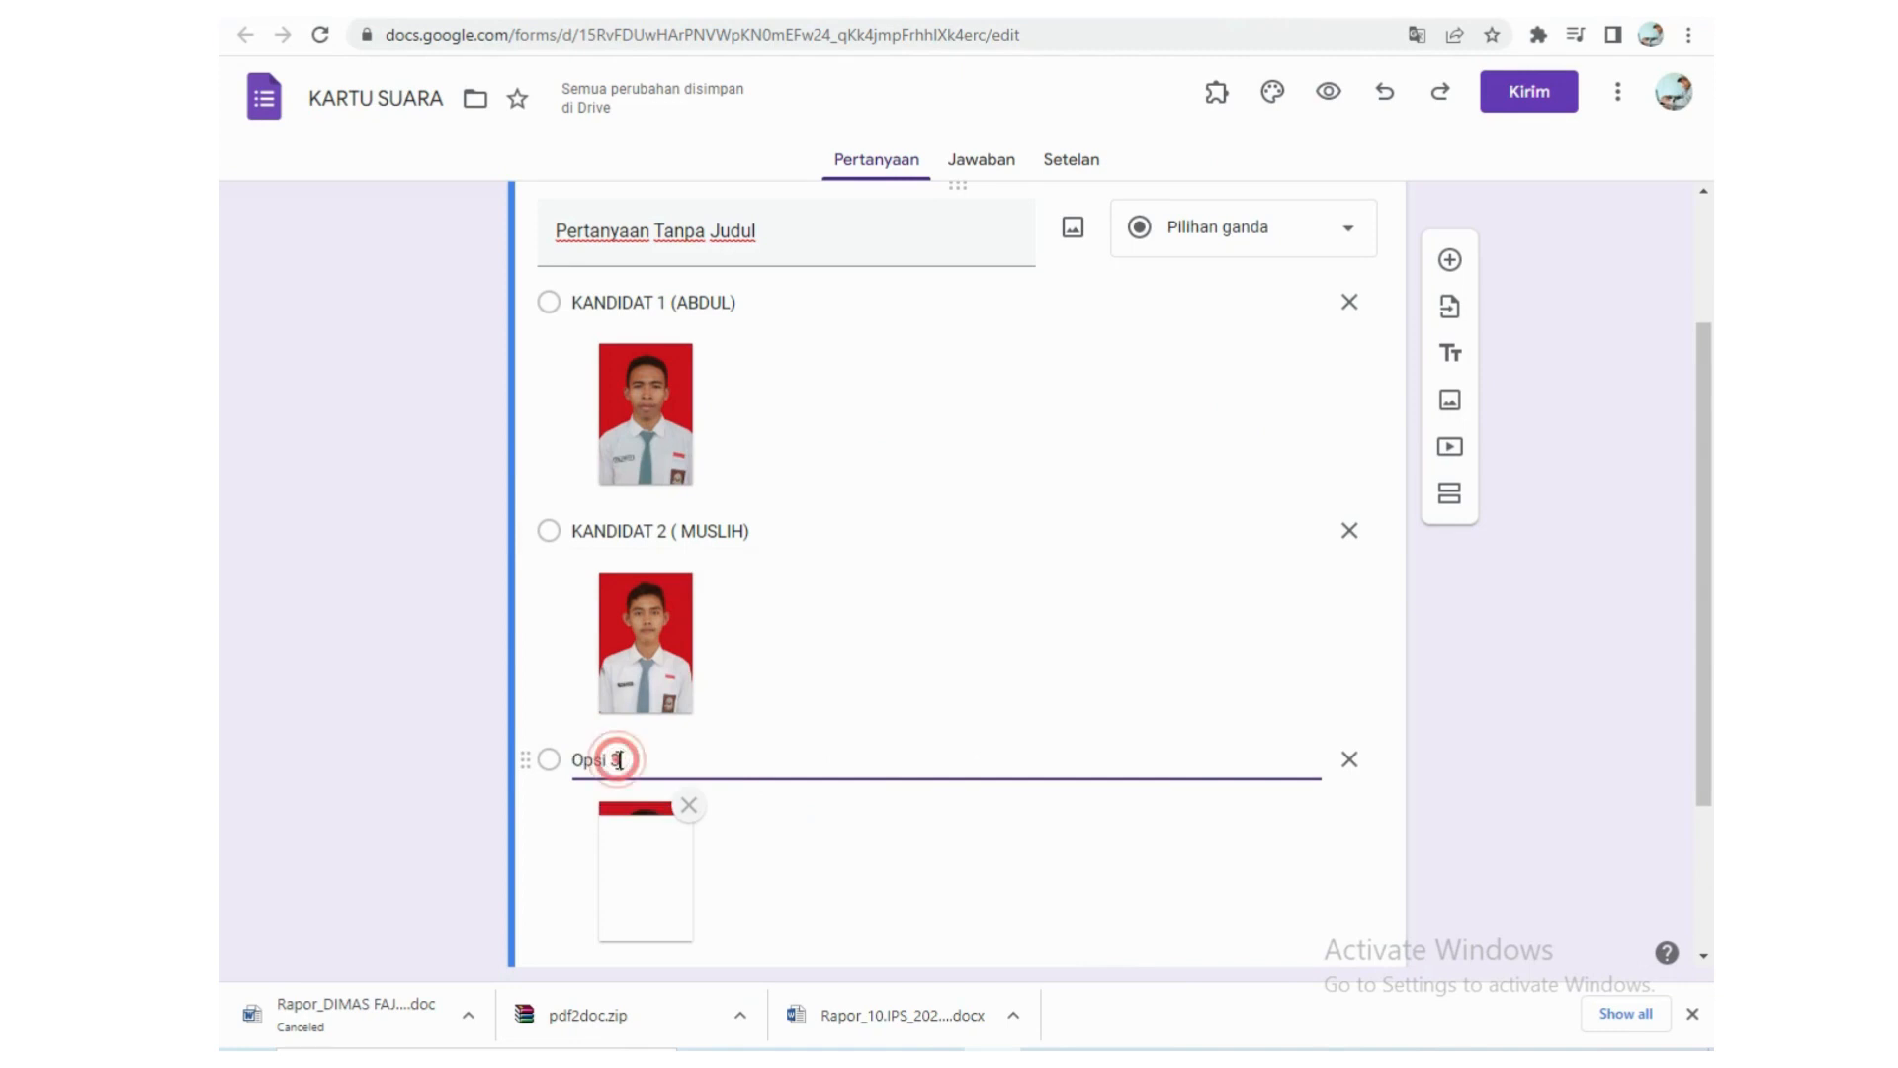
left_click_drag(617, 759, 571, 761)
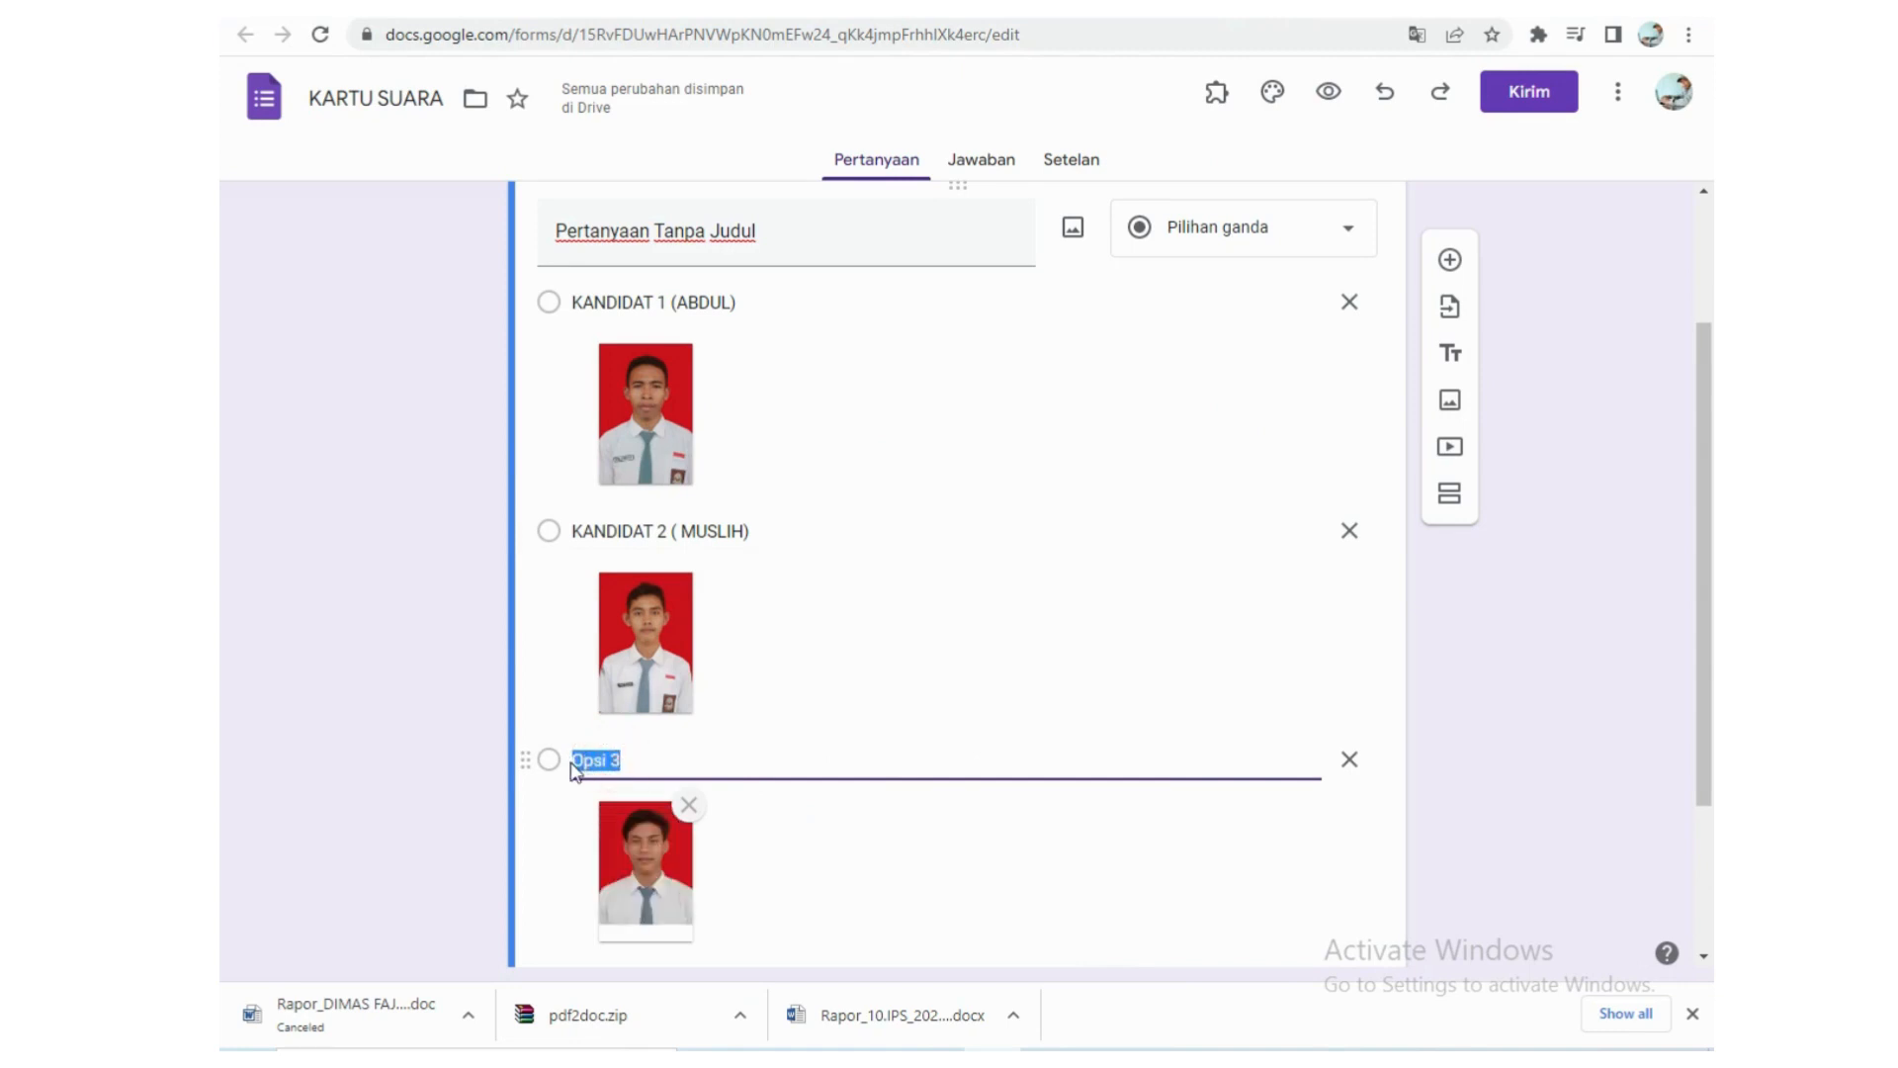
type("KAN")
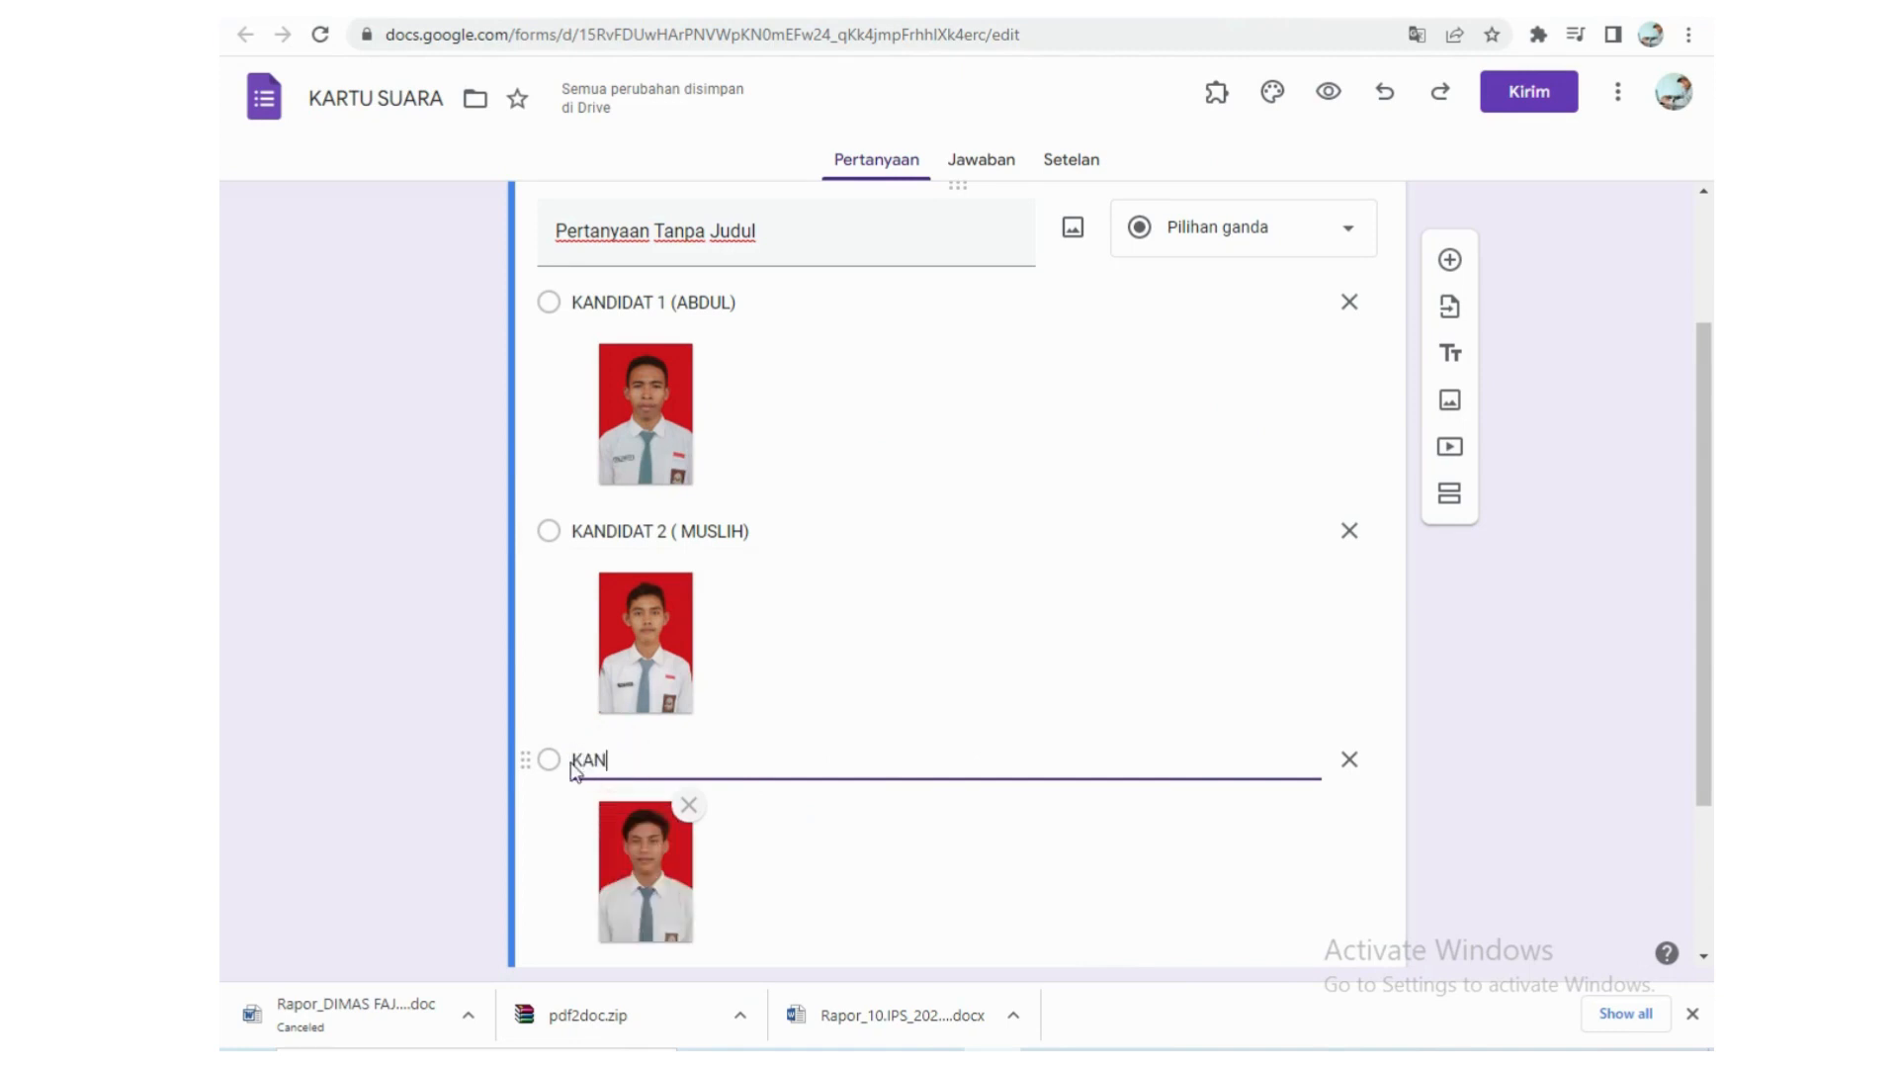
type("DIDAT 3")
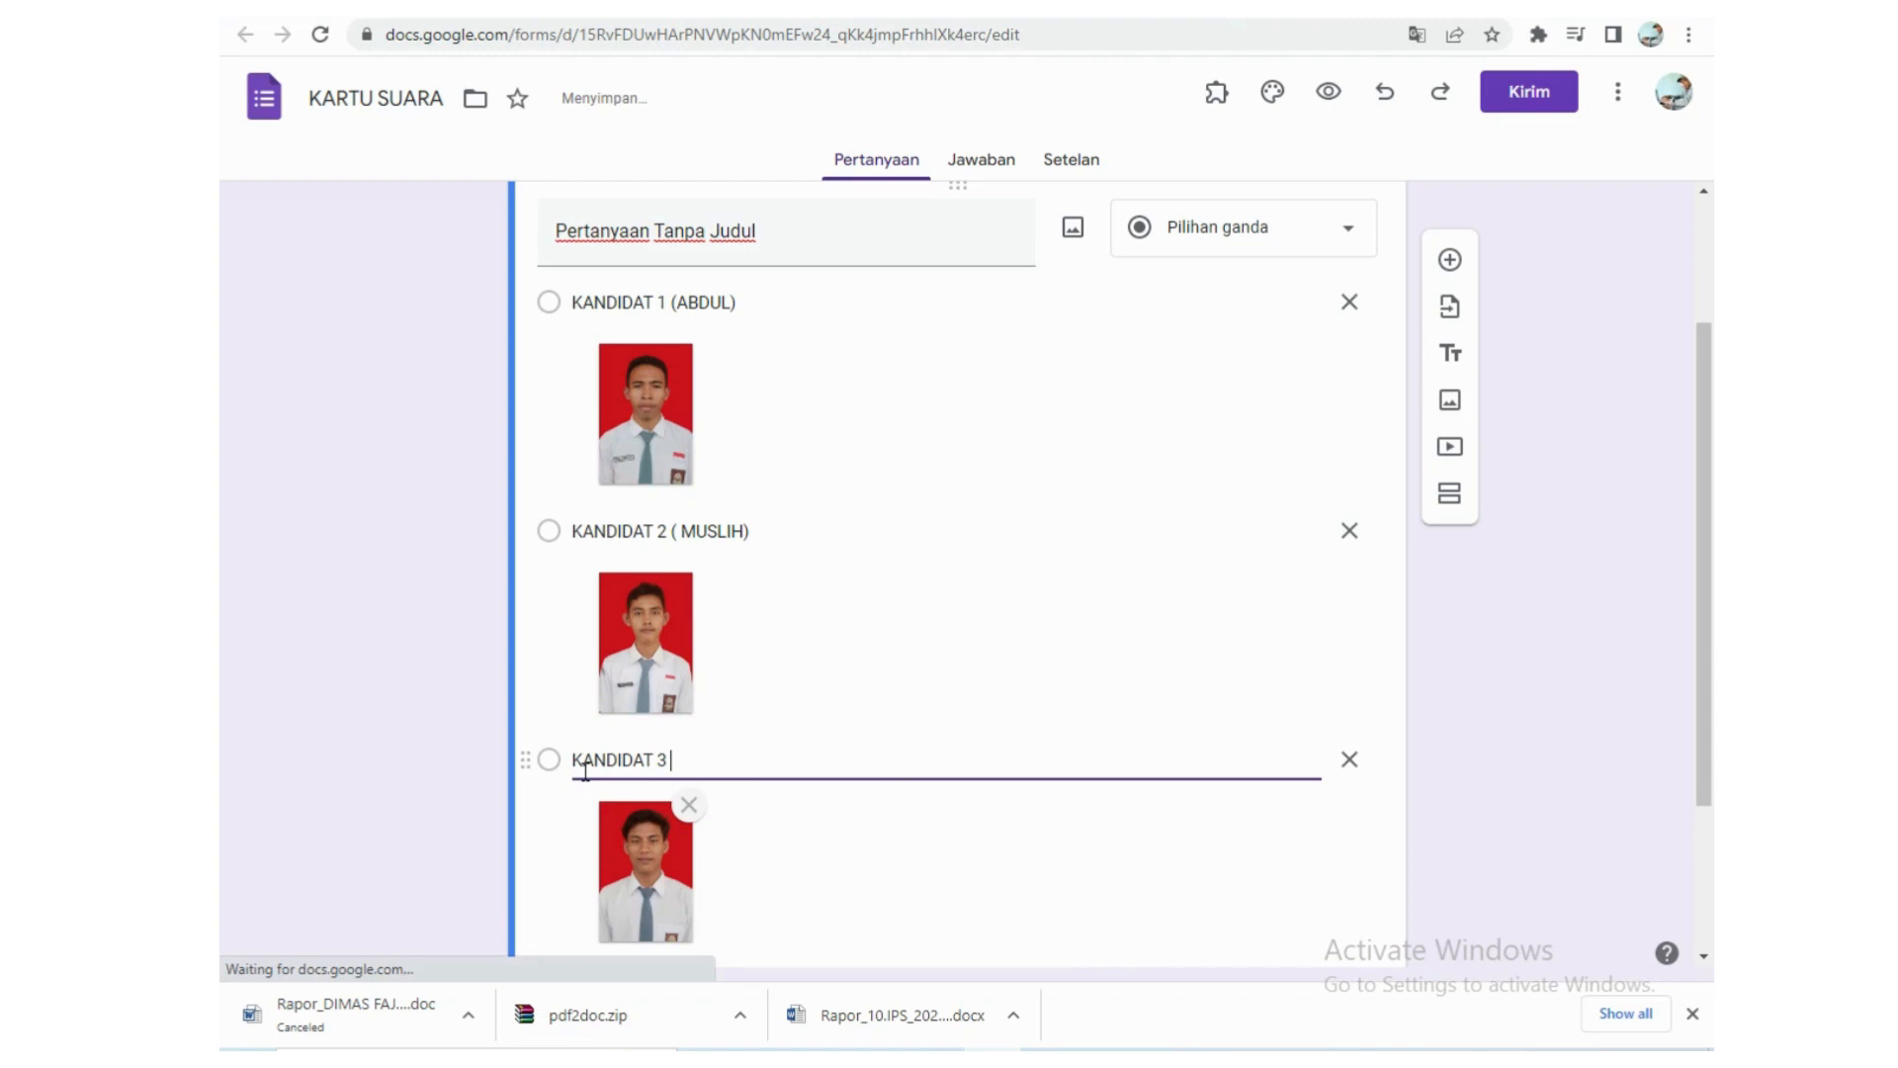
type(" (AMAN")
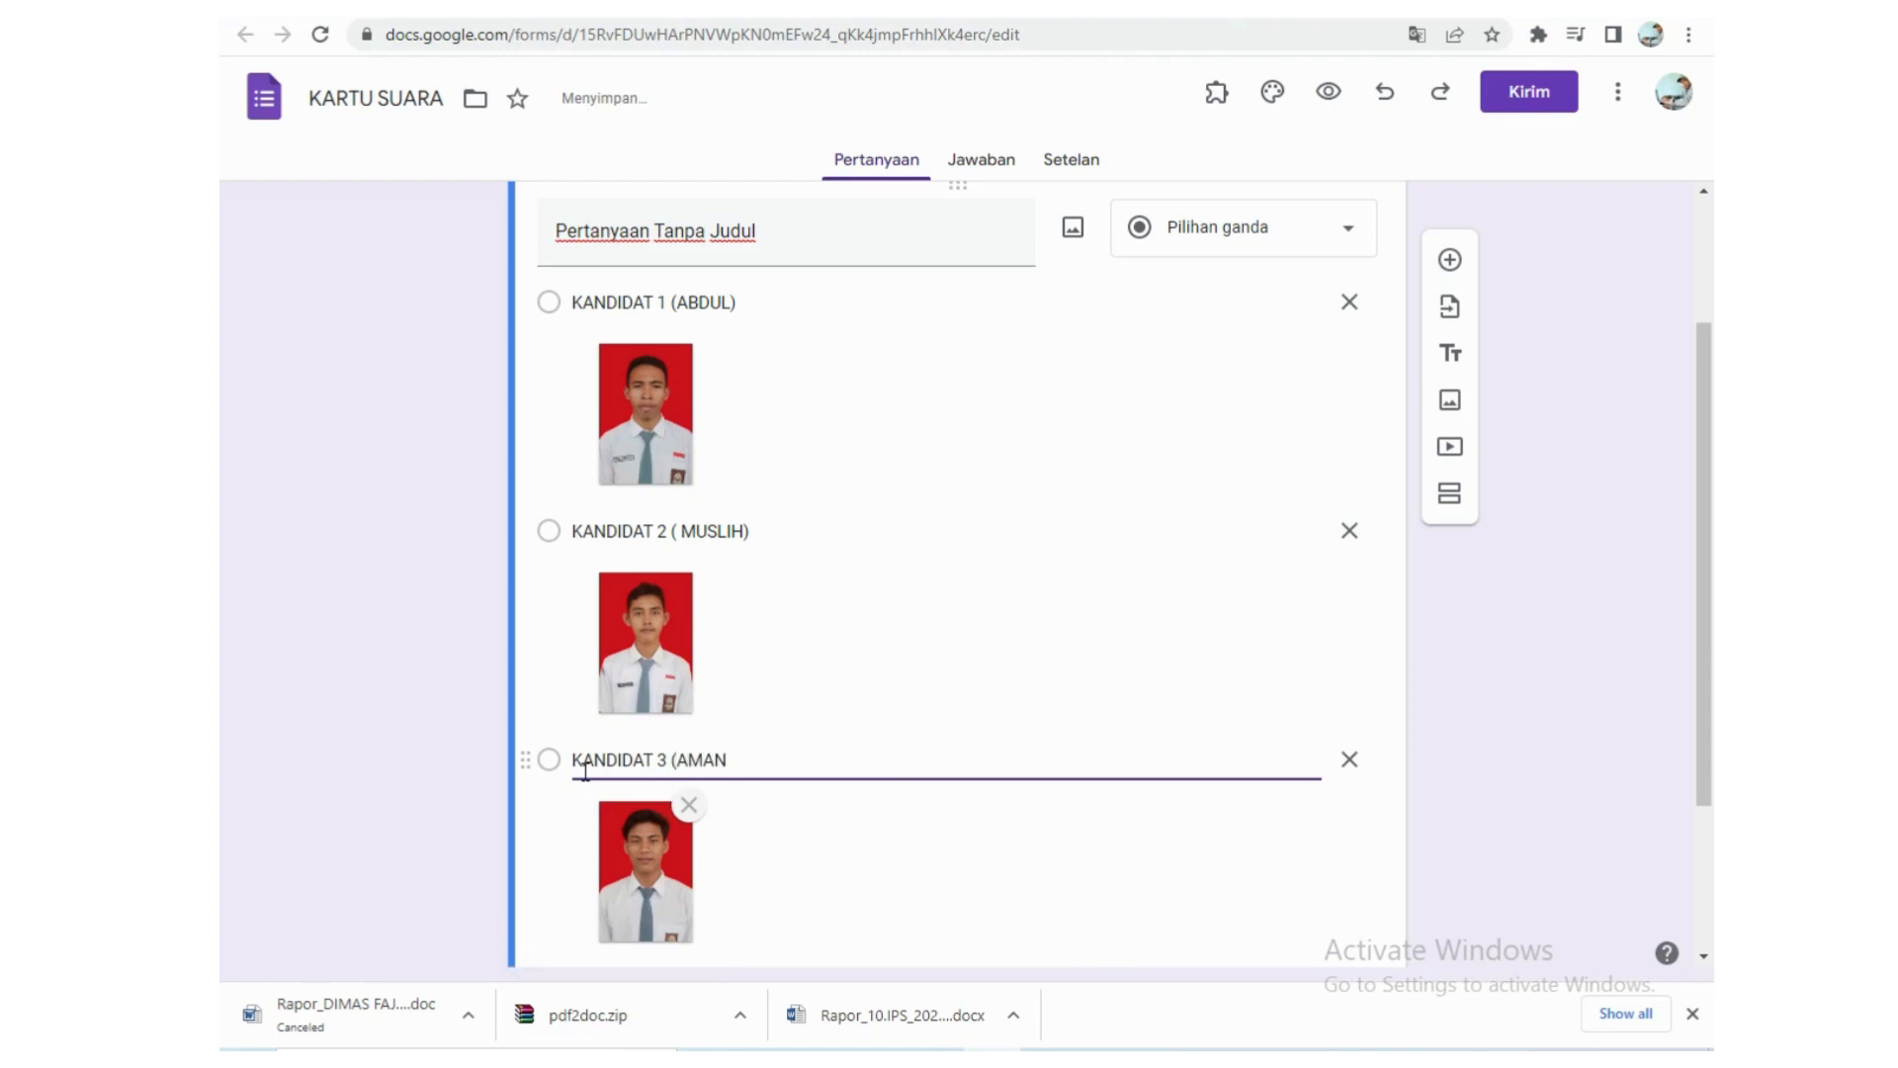
type(")")
Step: Review the three candidate options with their photos and look at the question's additional display options
left_click(674, 419)
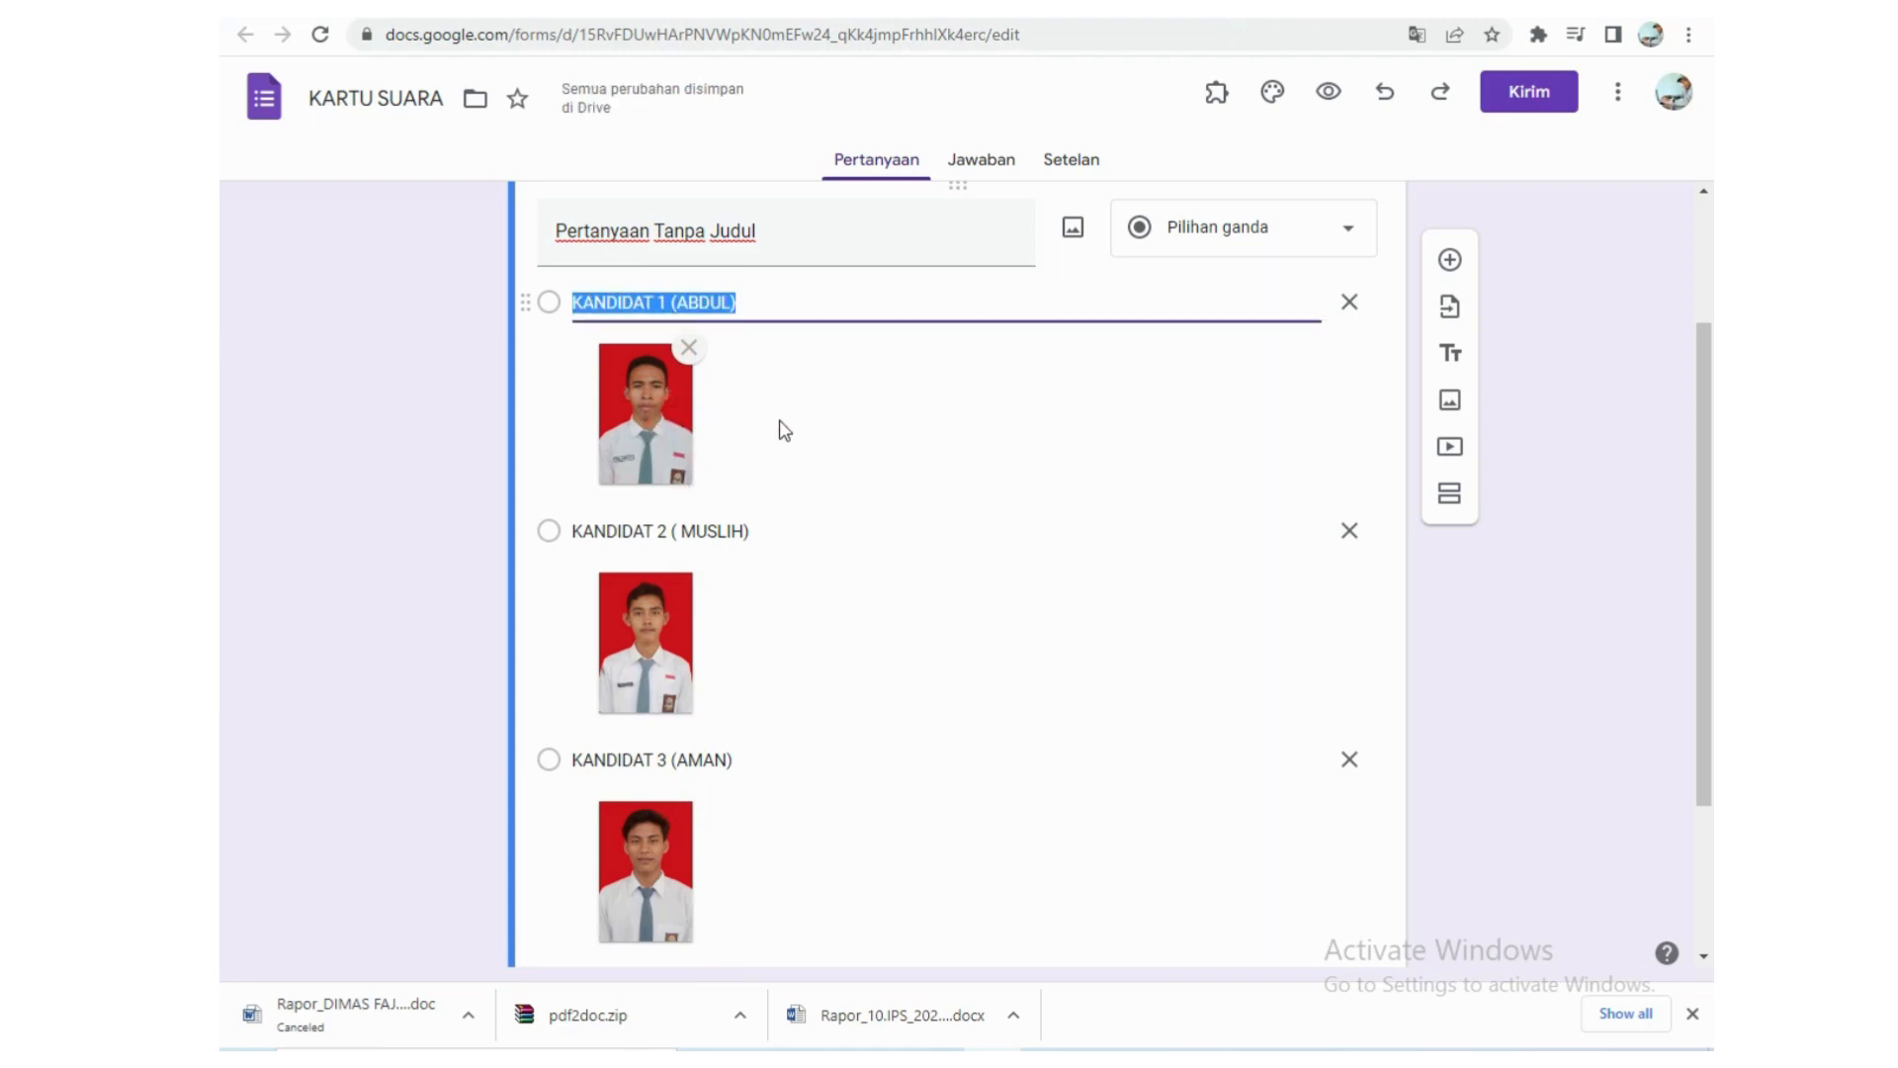
scroll(753, 563, "down", 2)
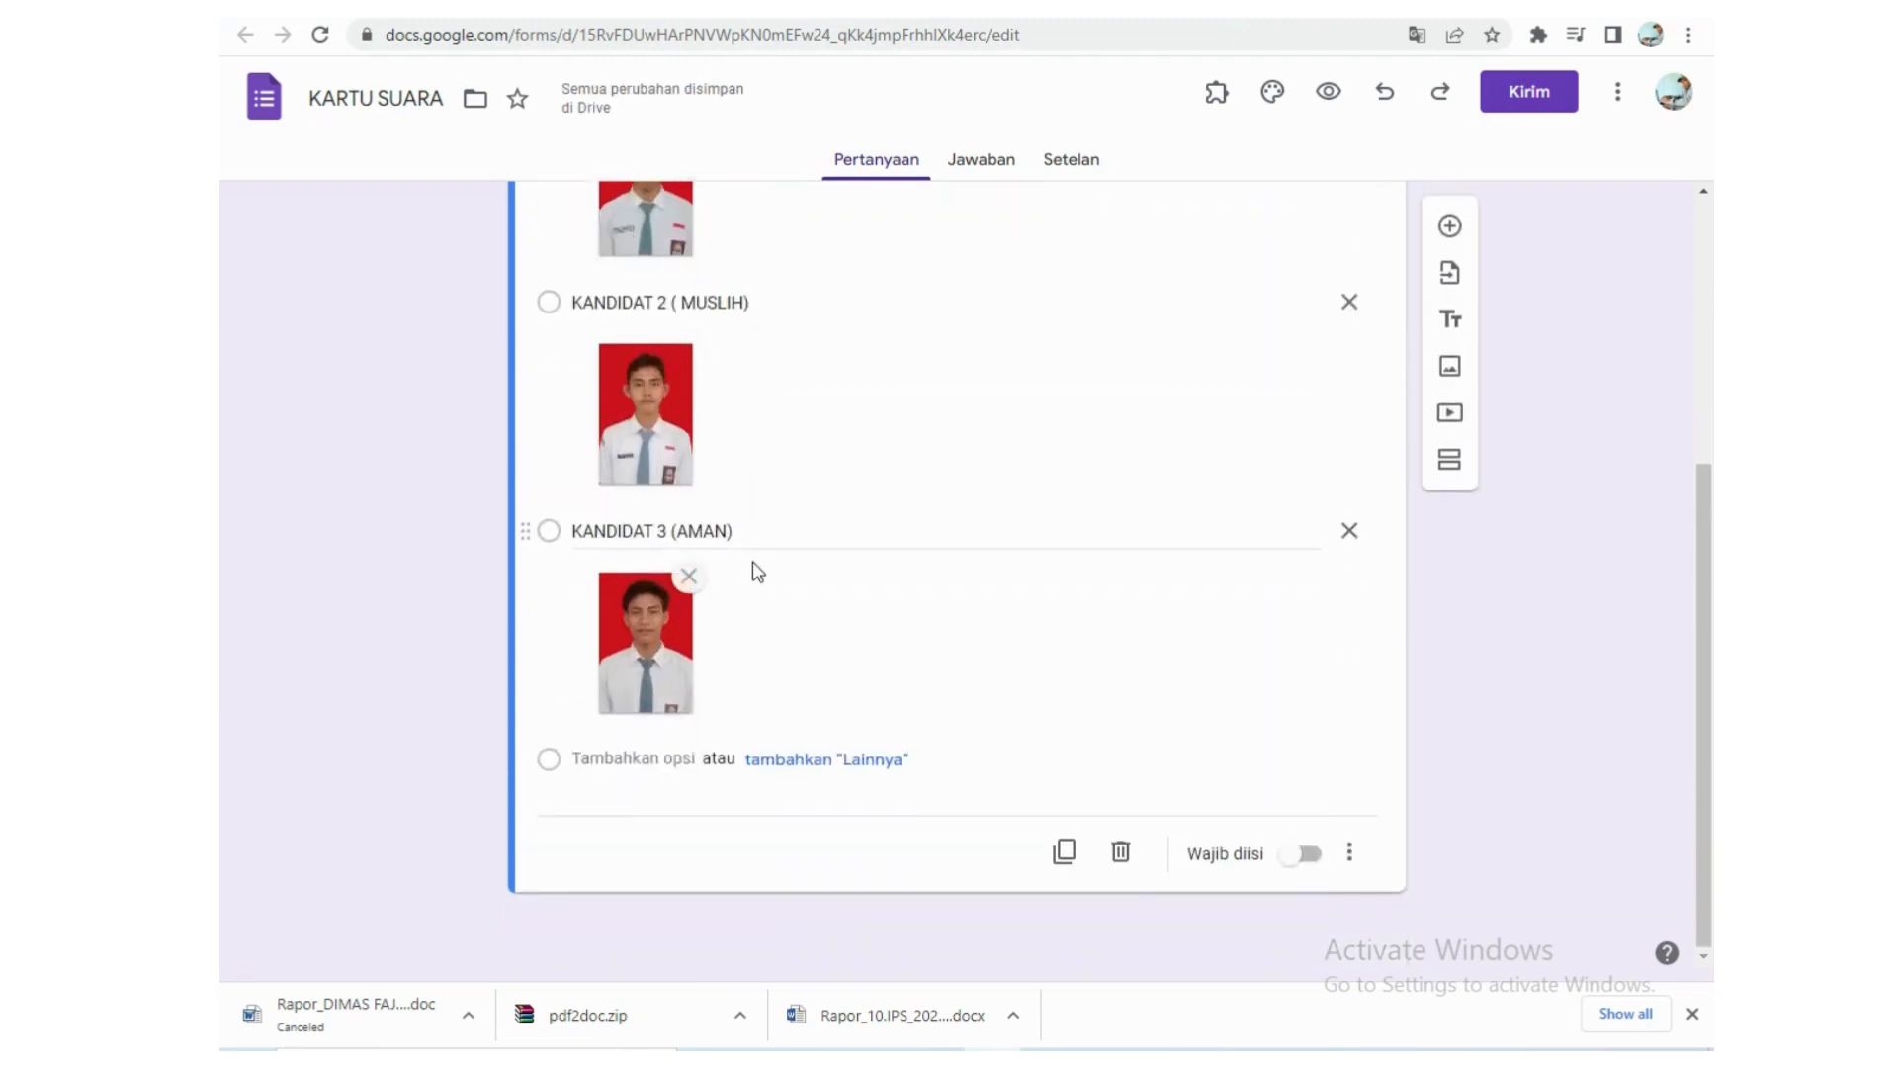
scroll(753, 563, "up", 2)
scroll(753, 562, "up", 2)
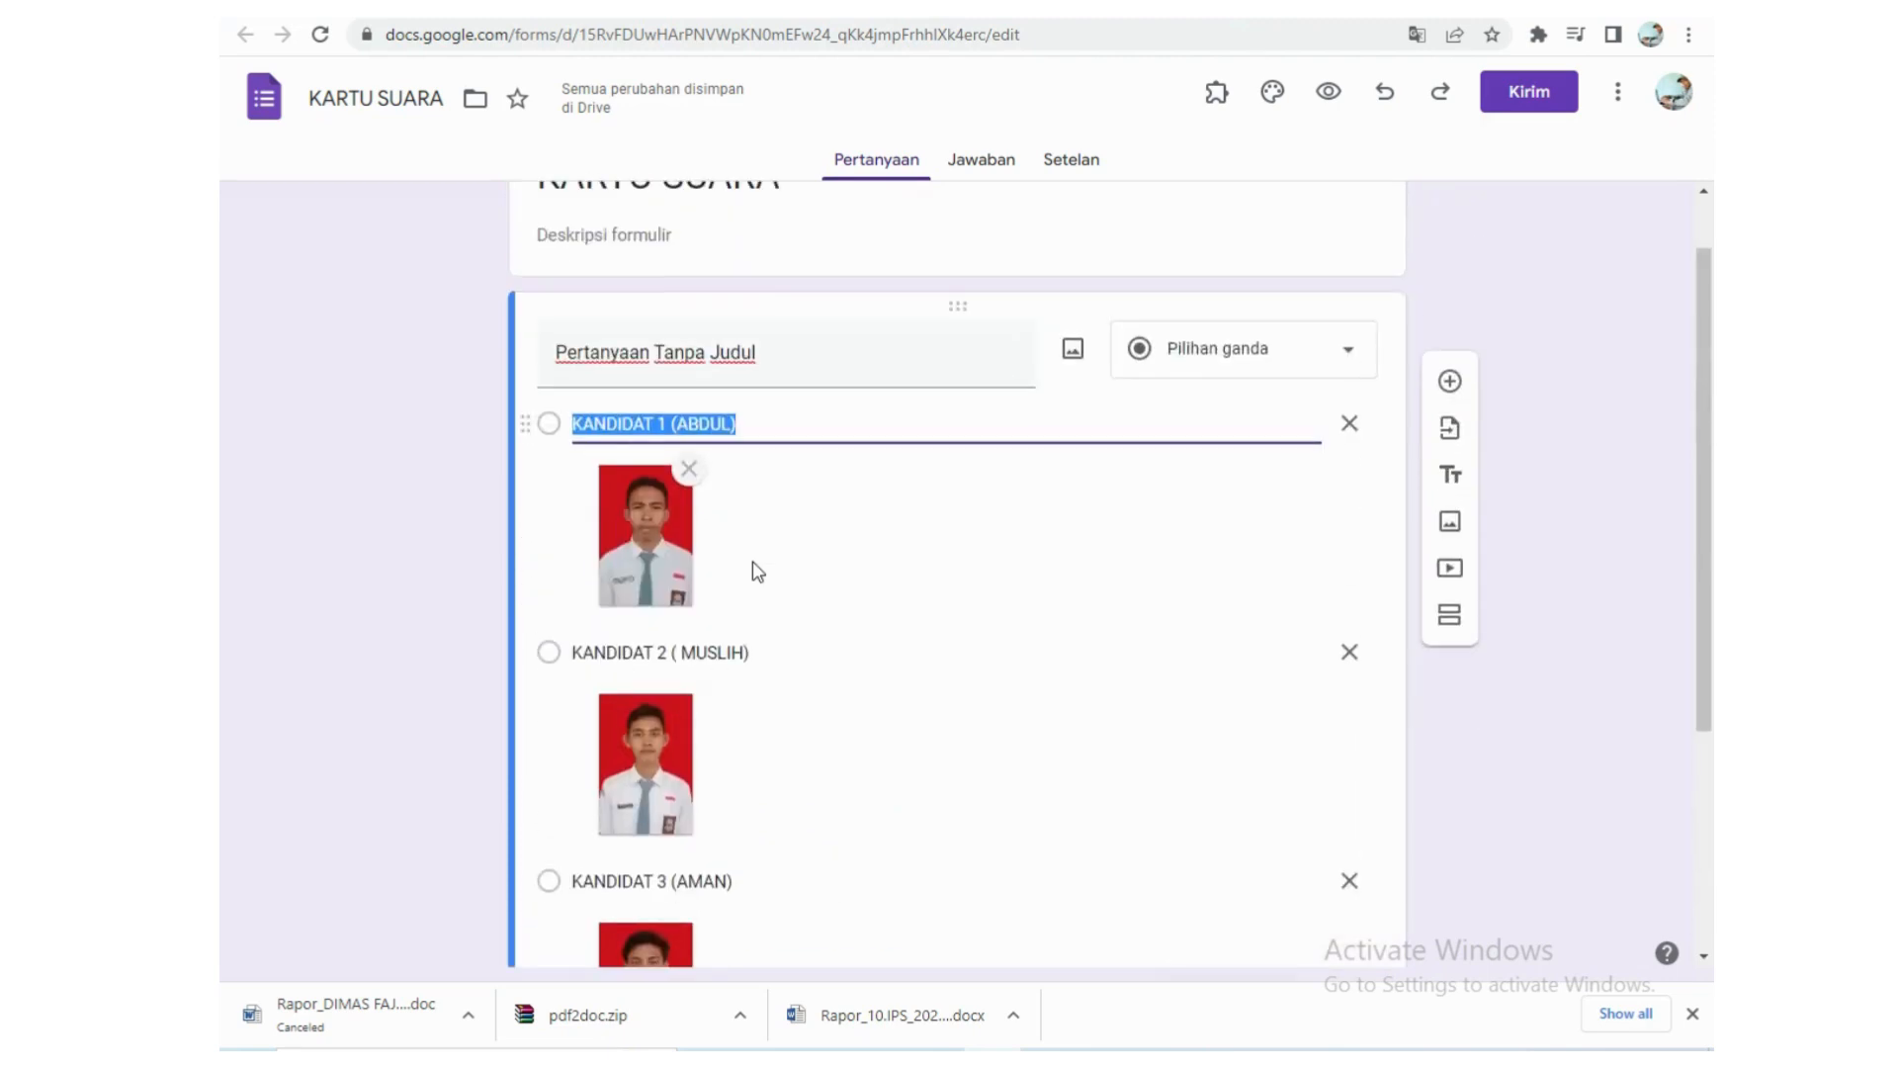
scroll(755, 571, "down", 3)
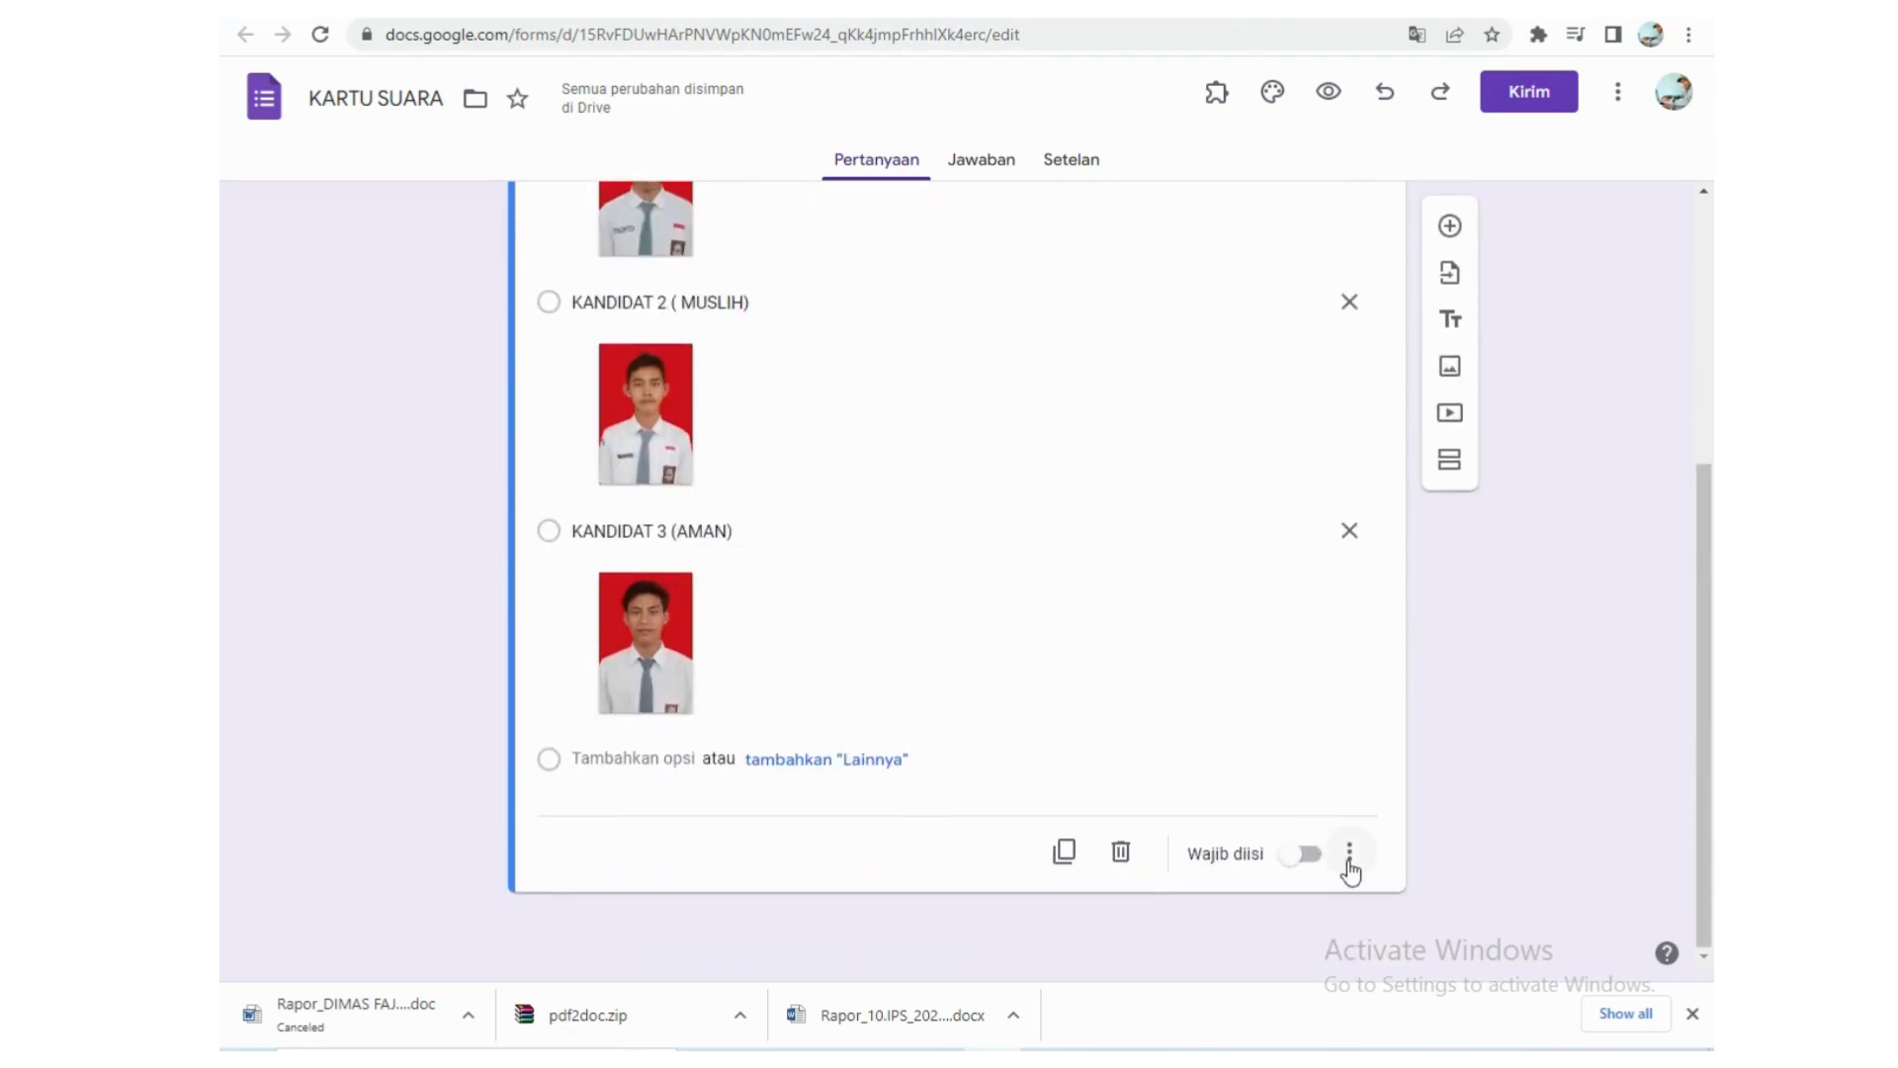
left_click(1349, 852)
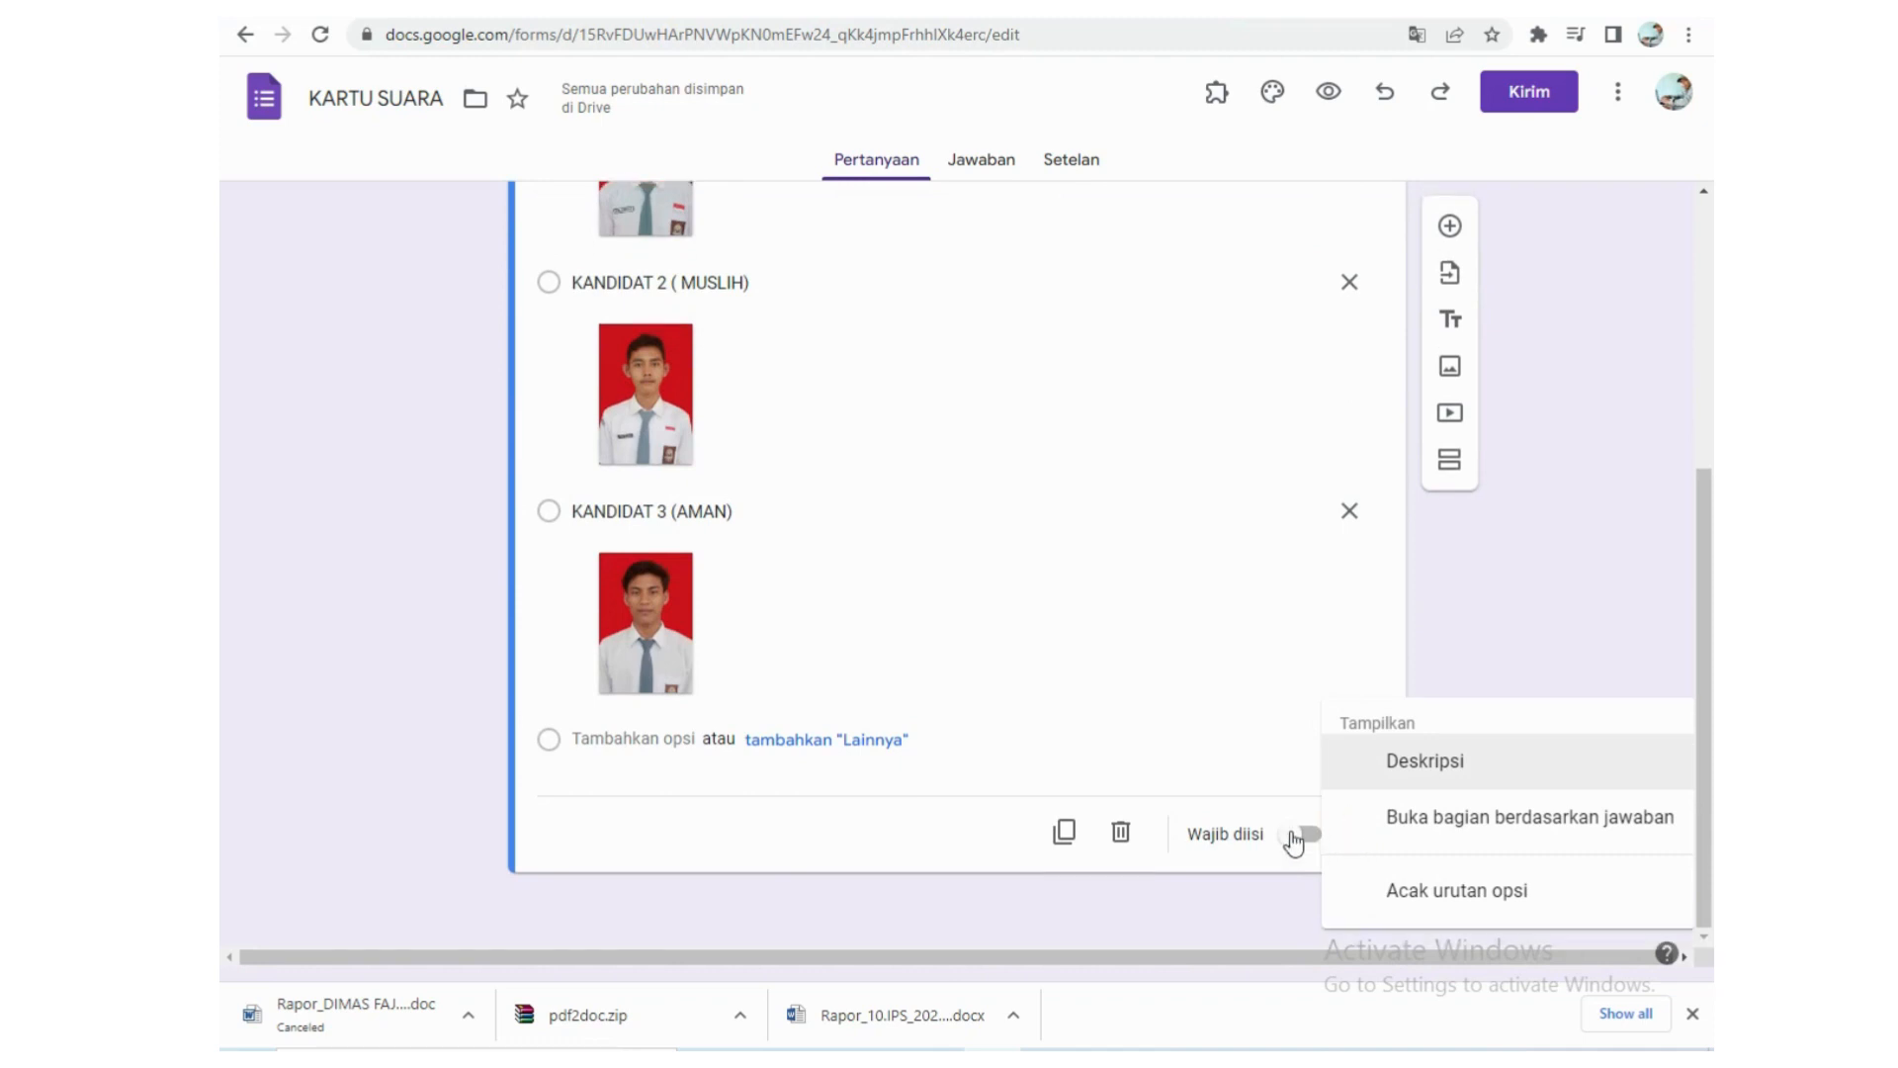
scroll(721, 563, "up", 3)
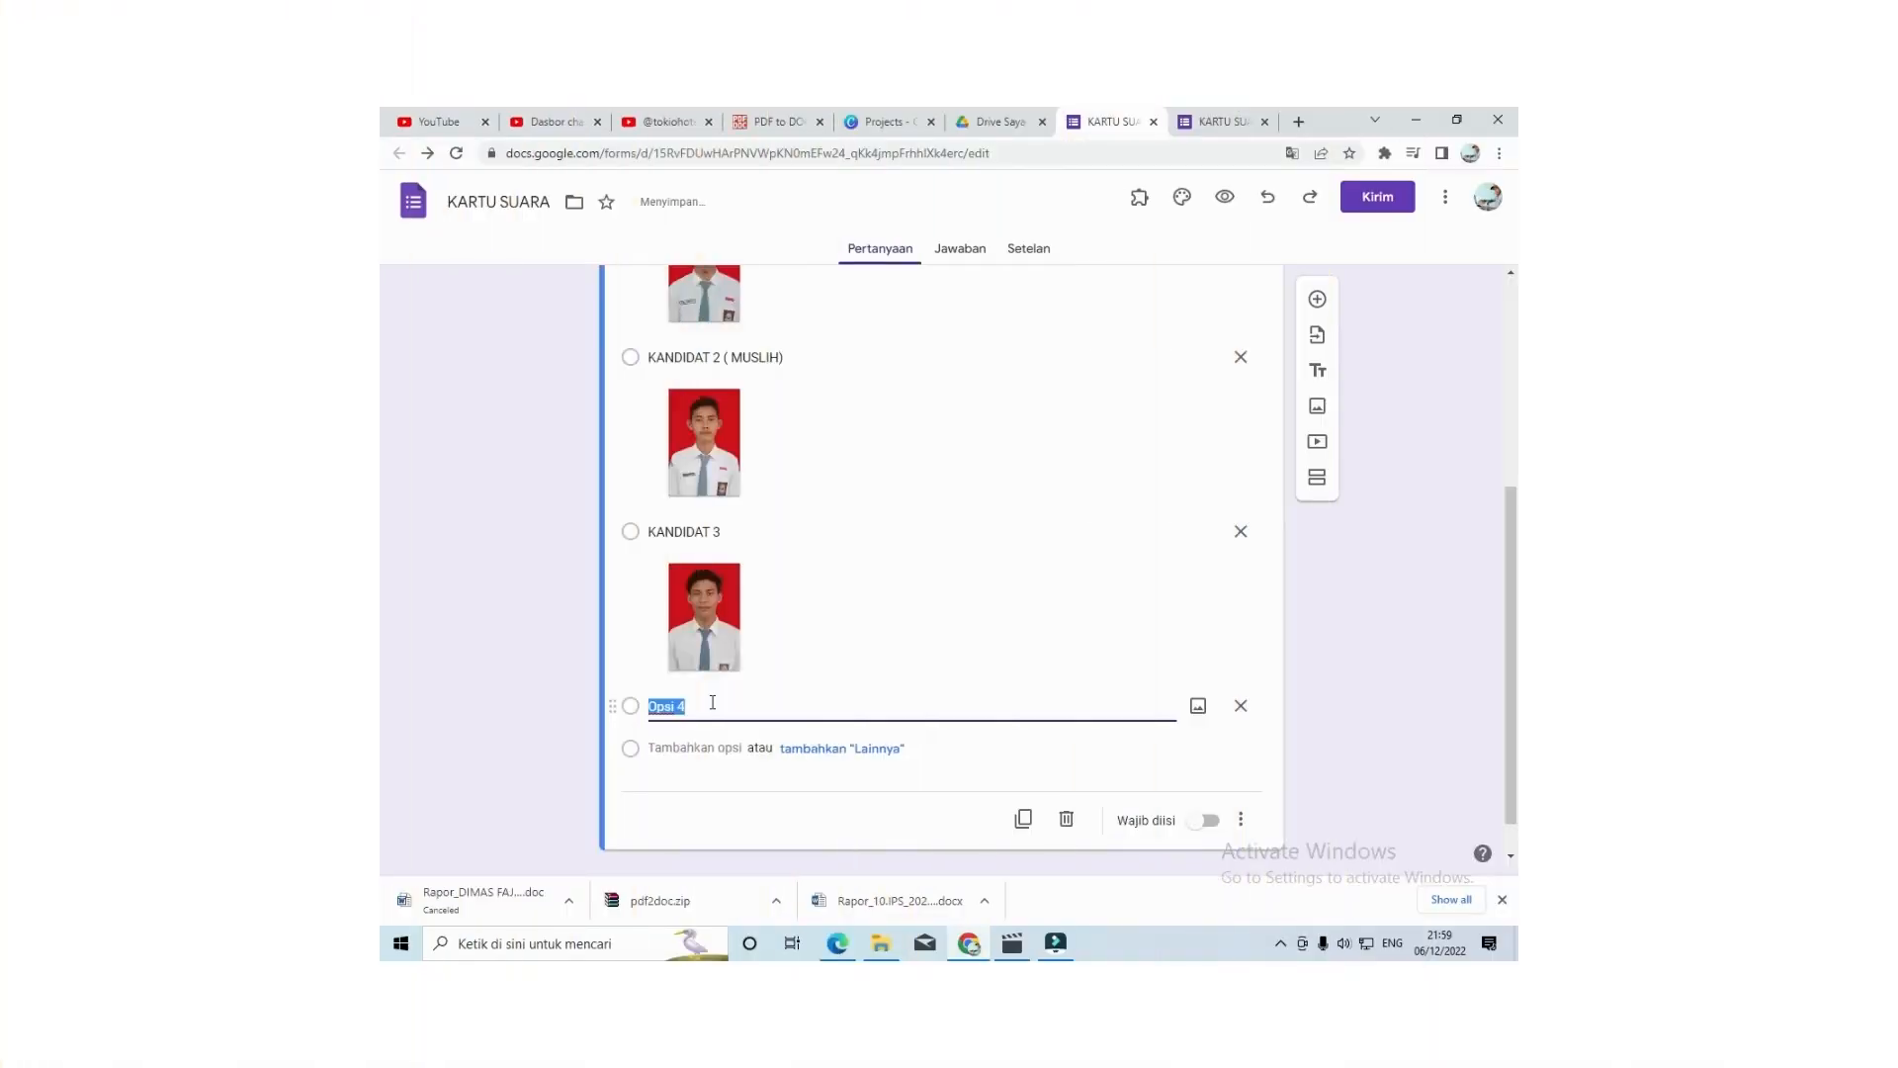
Step: Label the fourth option KANDIDAT 4 followed by the candidate's name in parentheses
type("KAN")
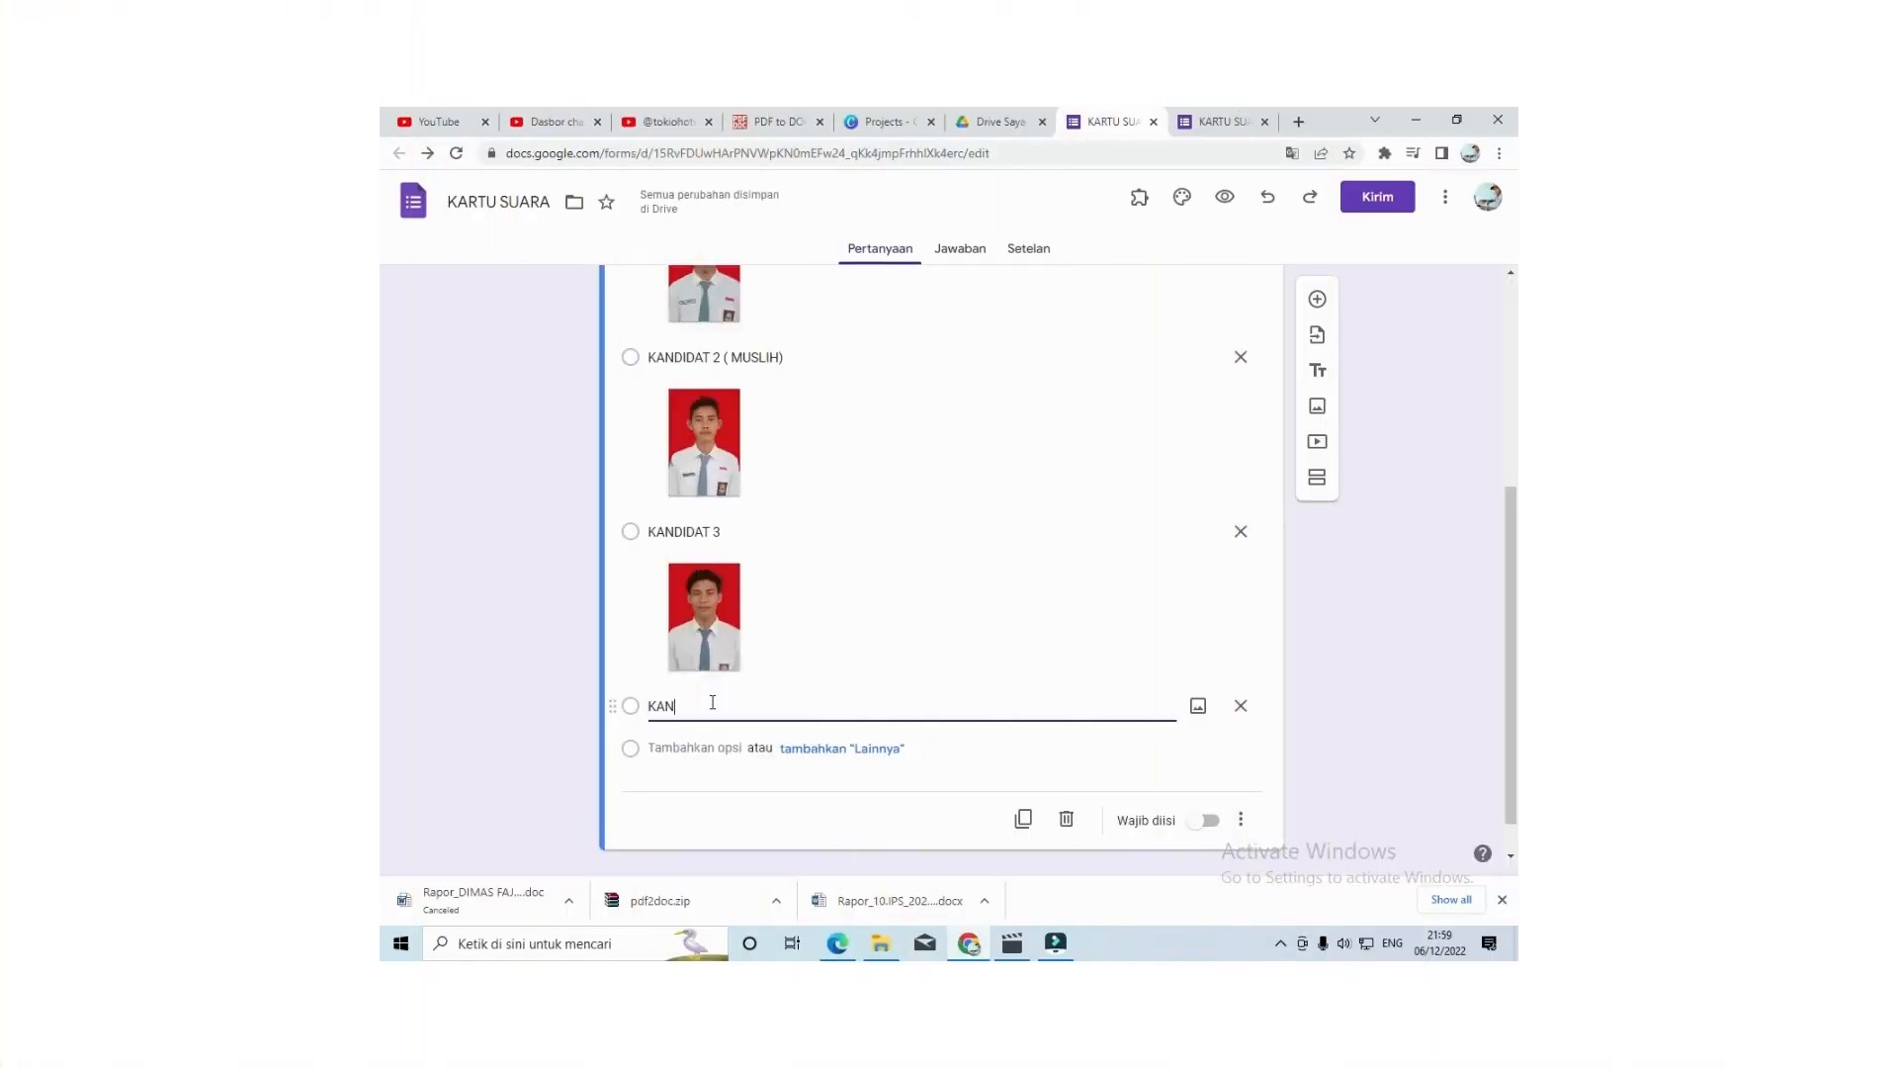
type("DIDAT 4")
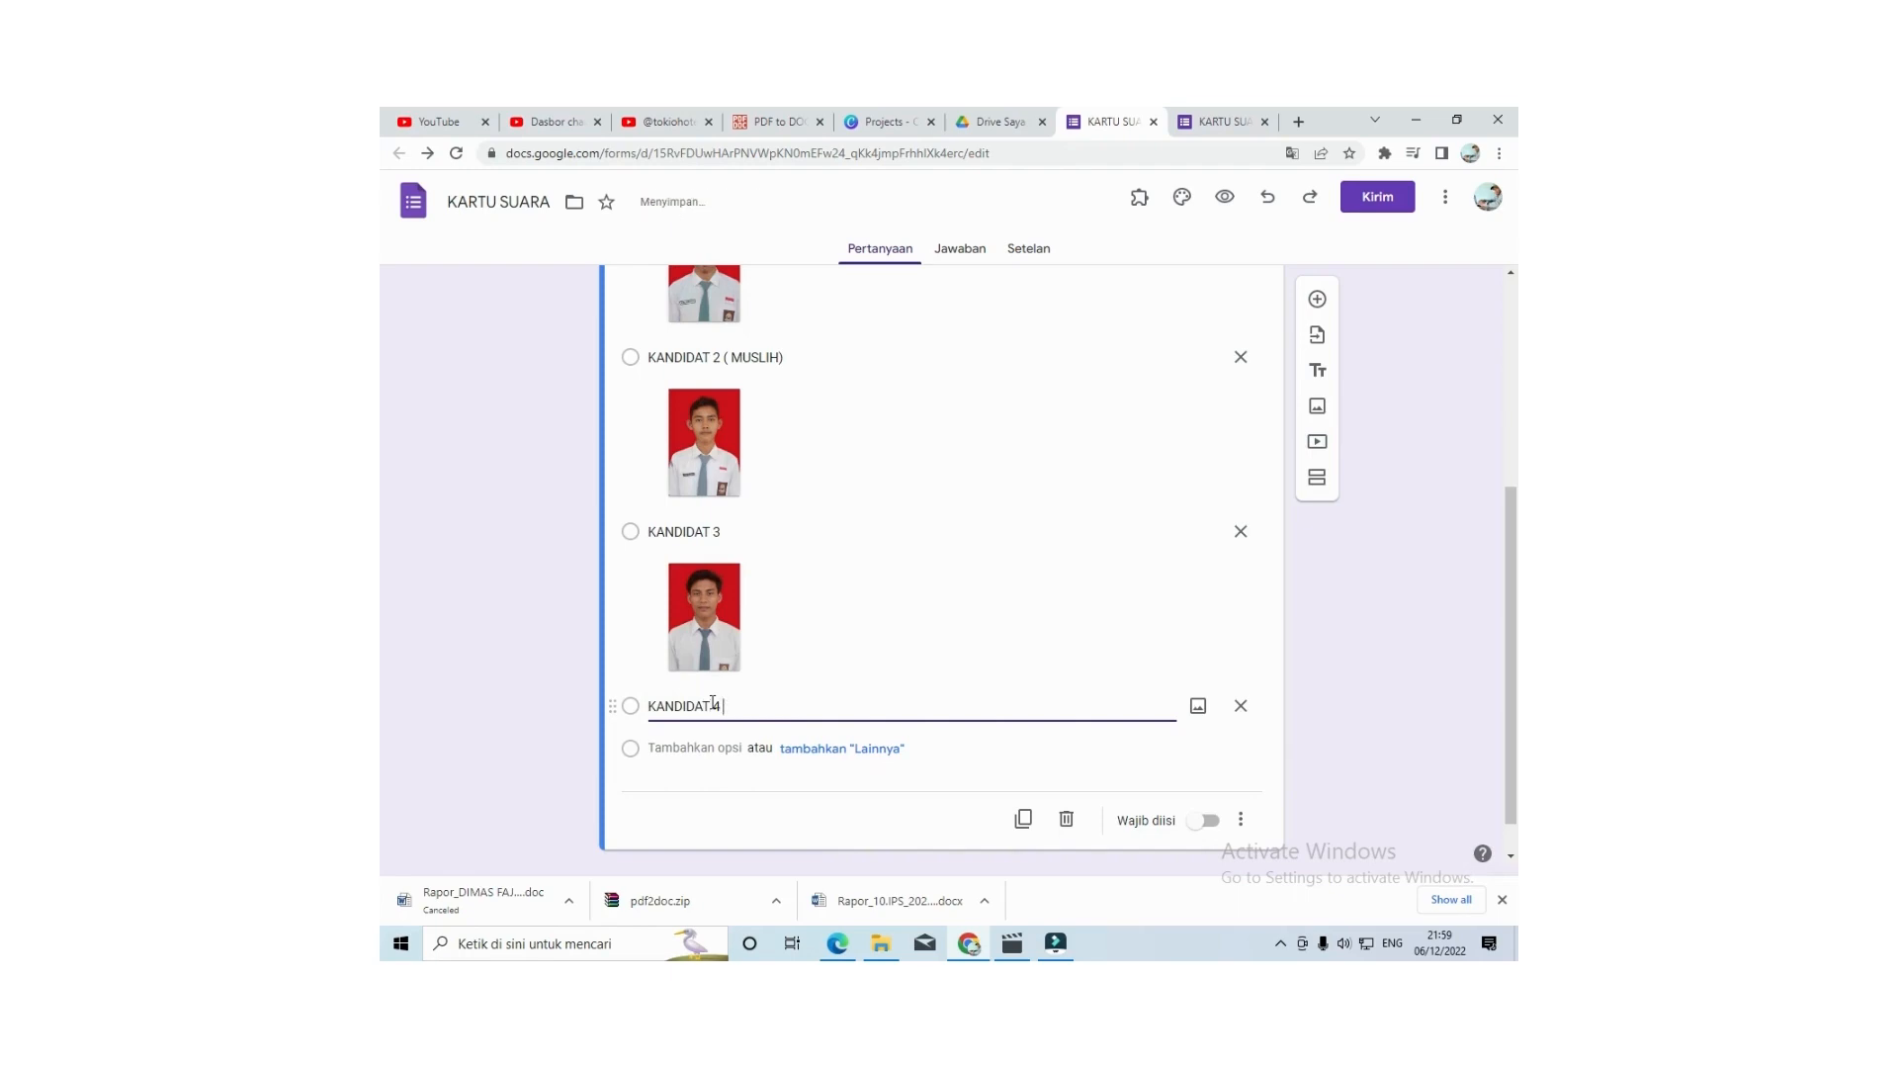
type(" INDA")
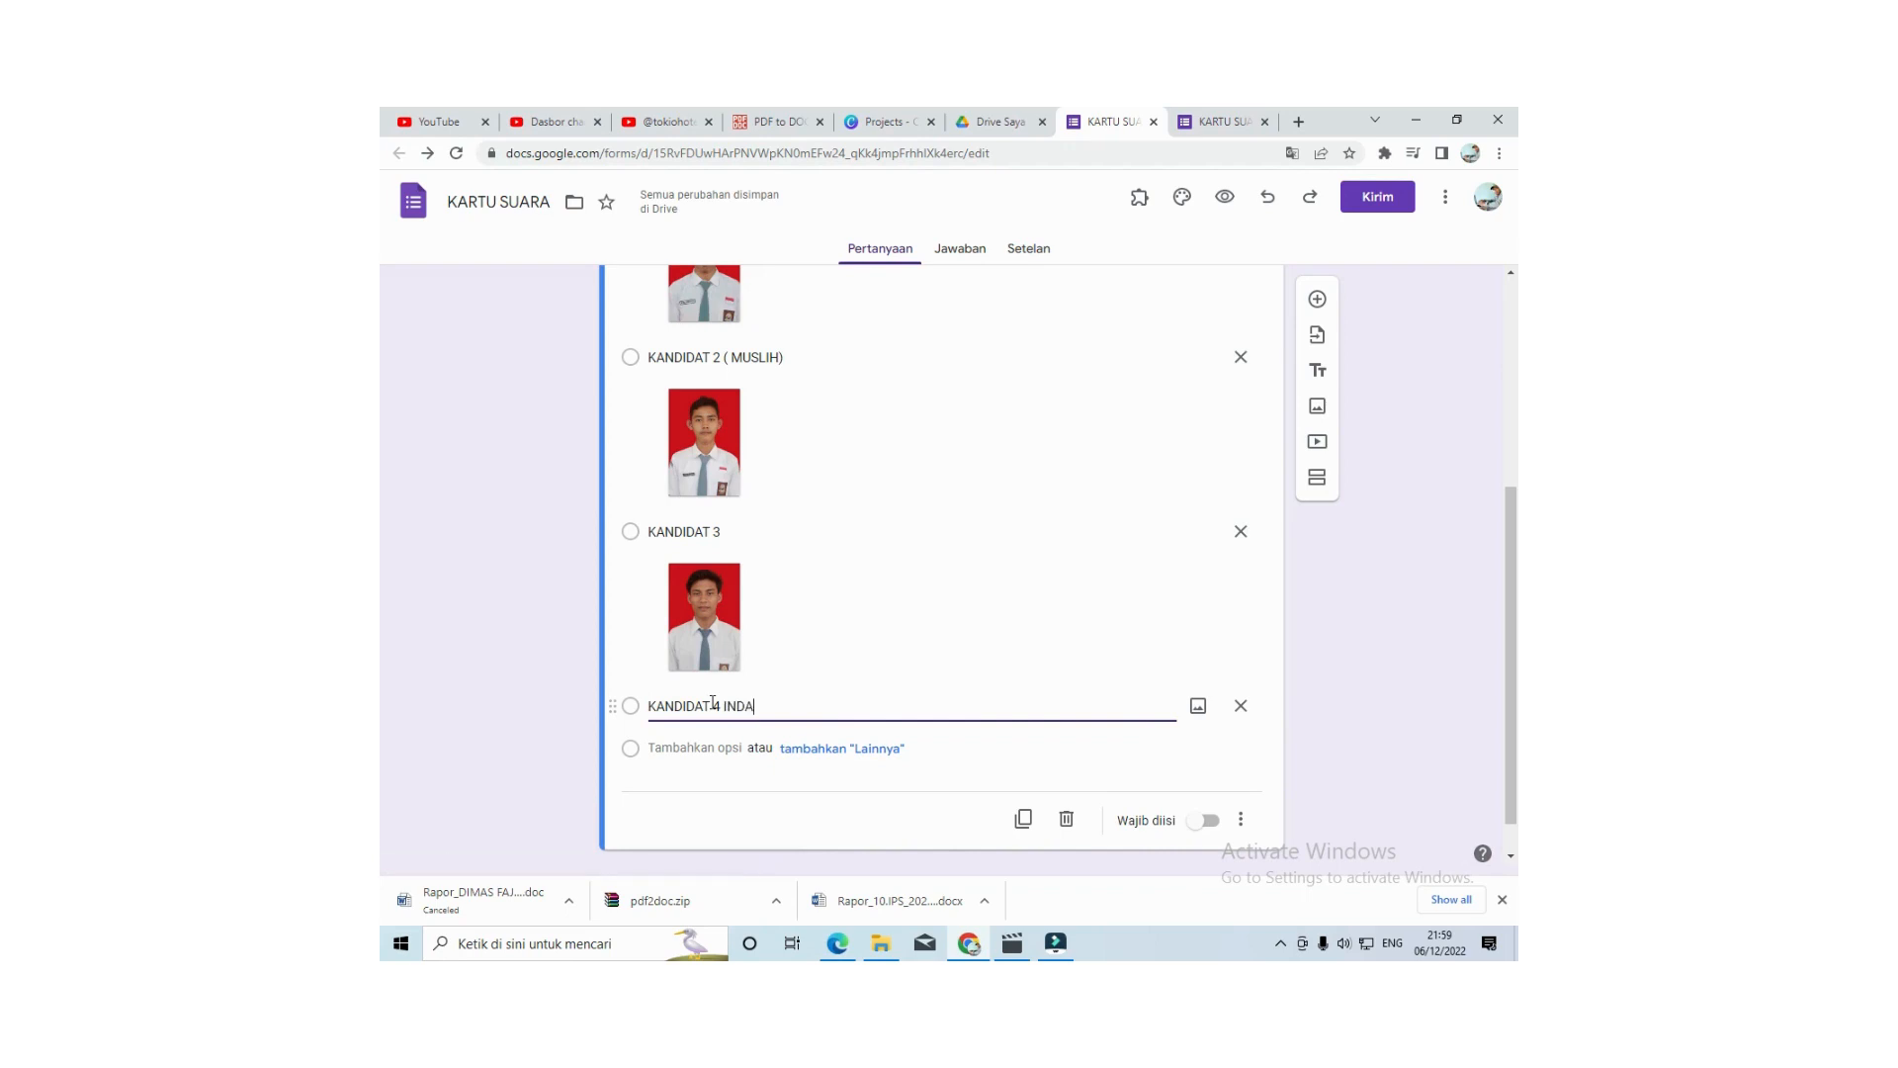
type("H")
type("(")
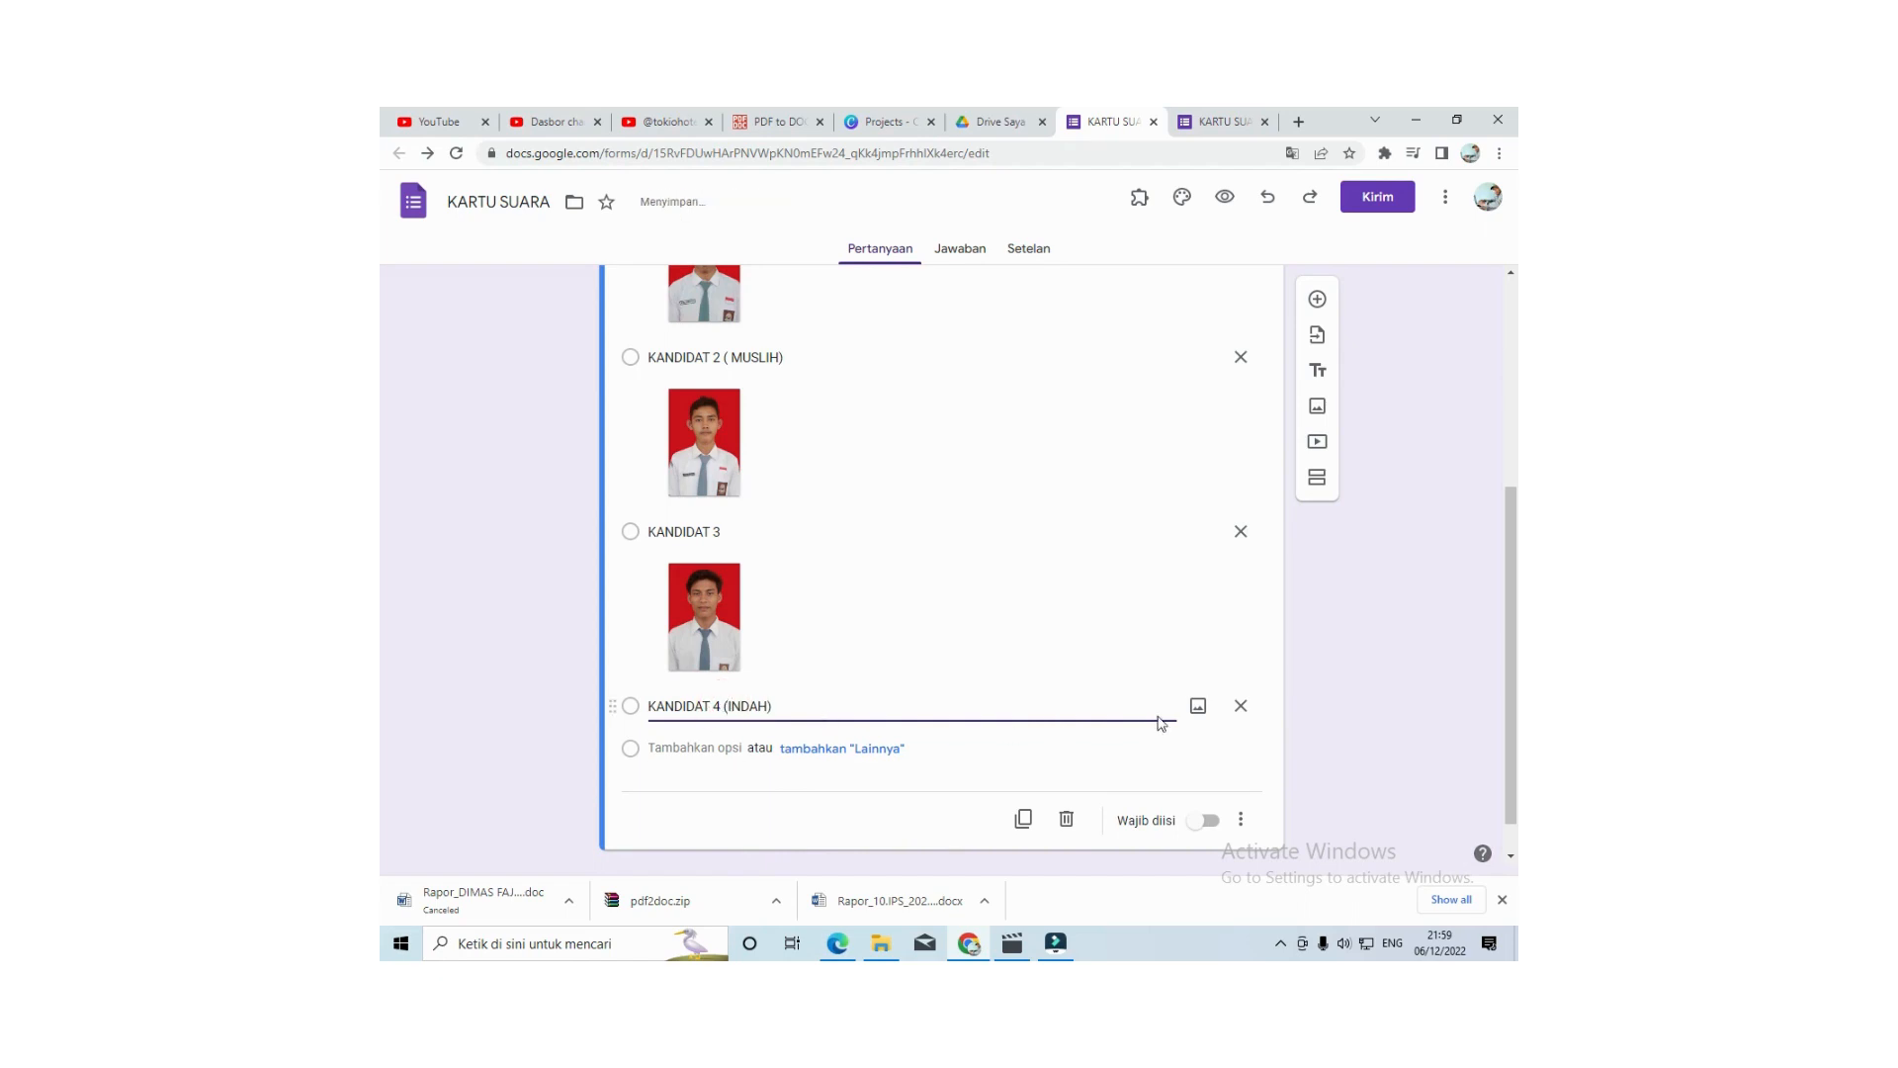
Step: Attach the portrait ending in 107-min.jpg from the foto ipa 2019 folder to the fourth option
left_click(1198, 706)
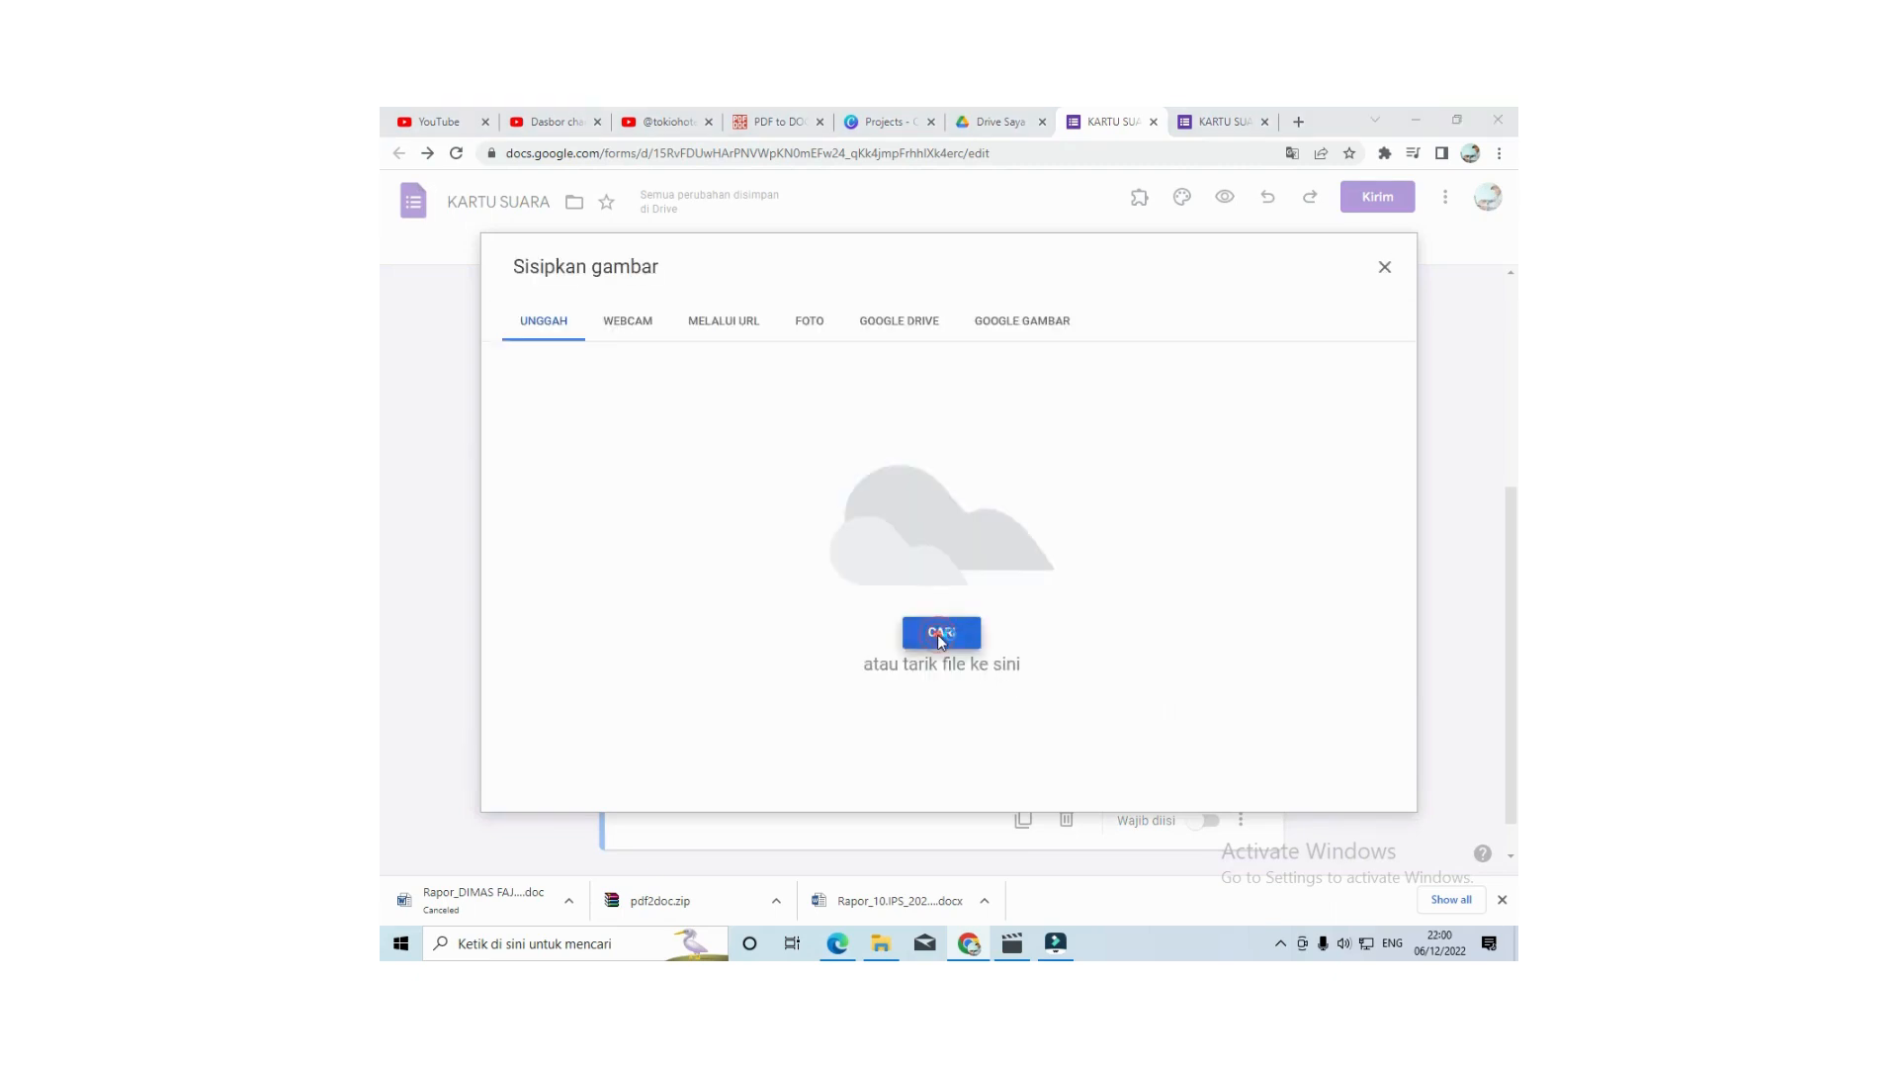
left_click(940, 637)
left_click(875, 425)
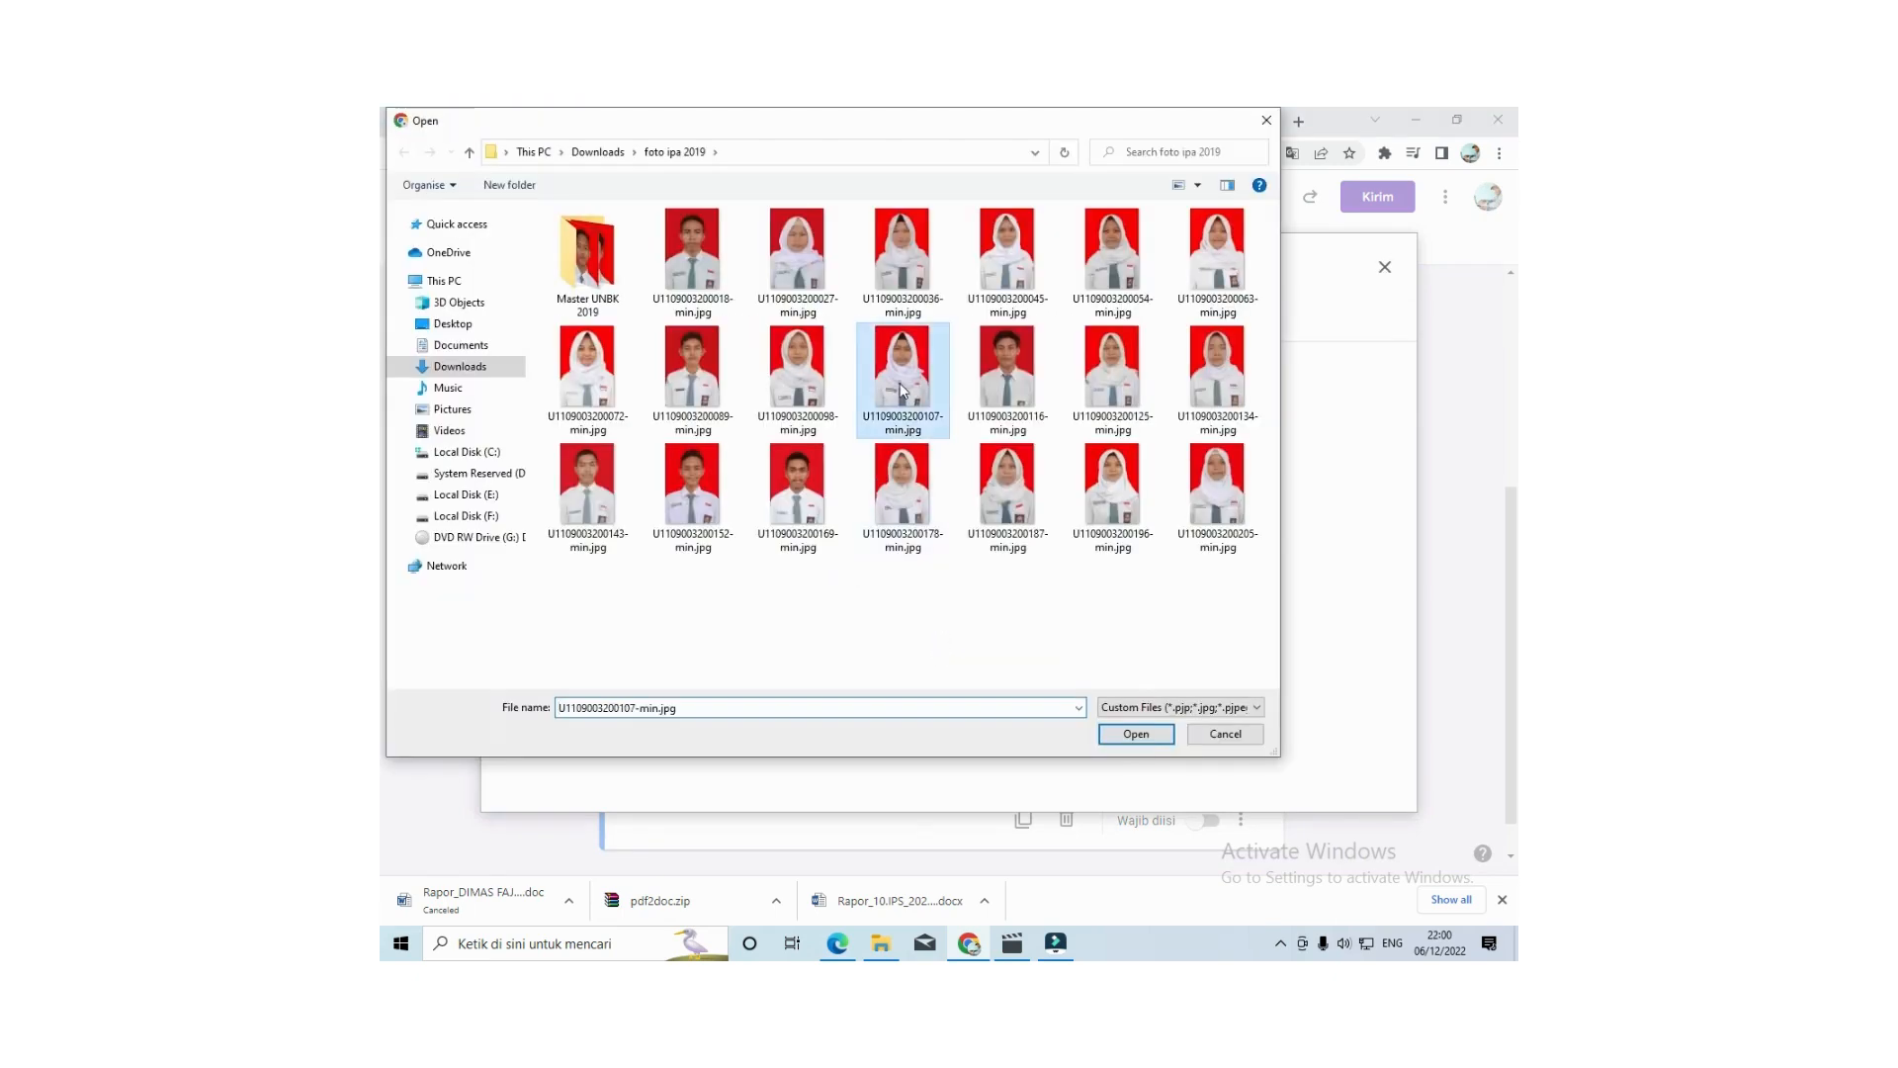
left_click(1109, 736)
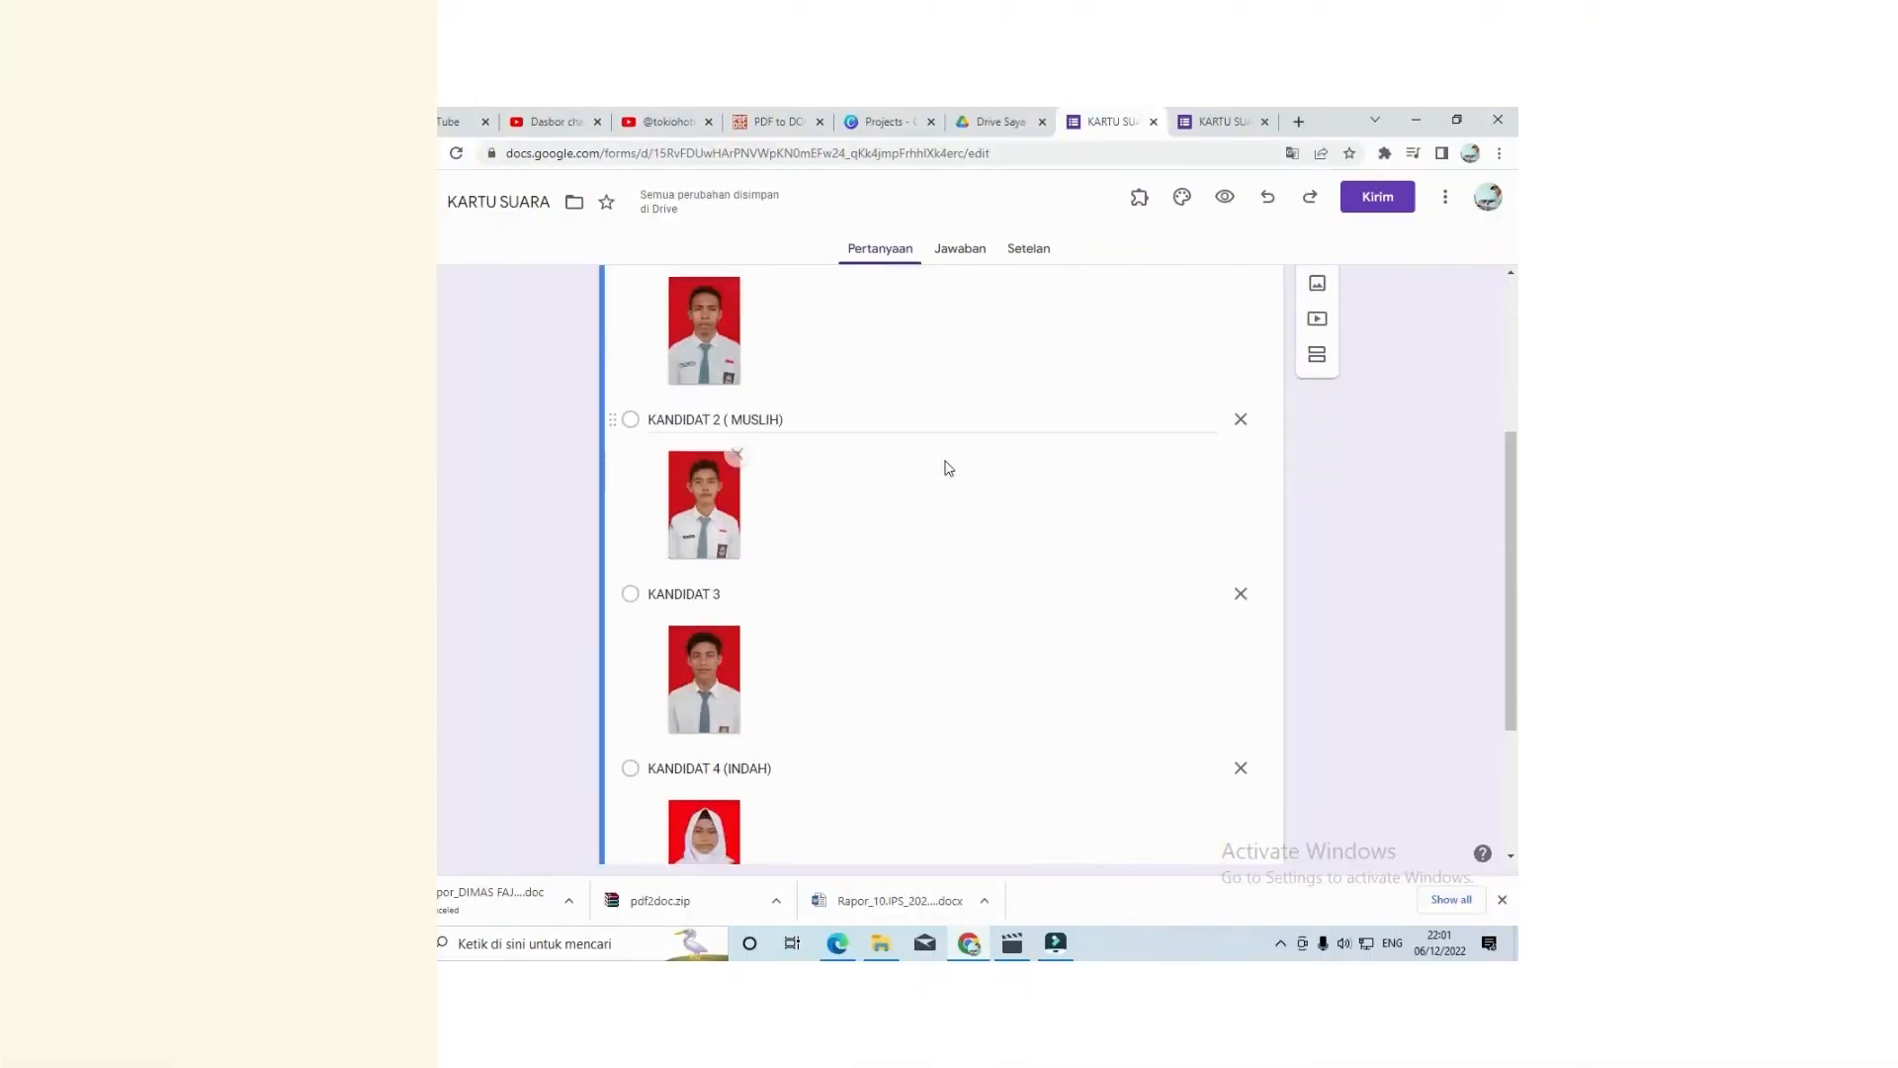
Step: Preview the ballot as a respondent and examine the layout of the candidates' photos and labels
scroll(945, 466, "down", 3)
scroll(947, 467, "up", 3)
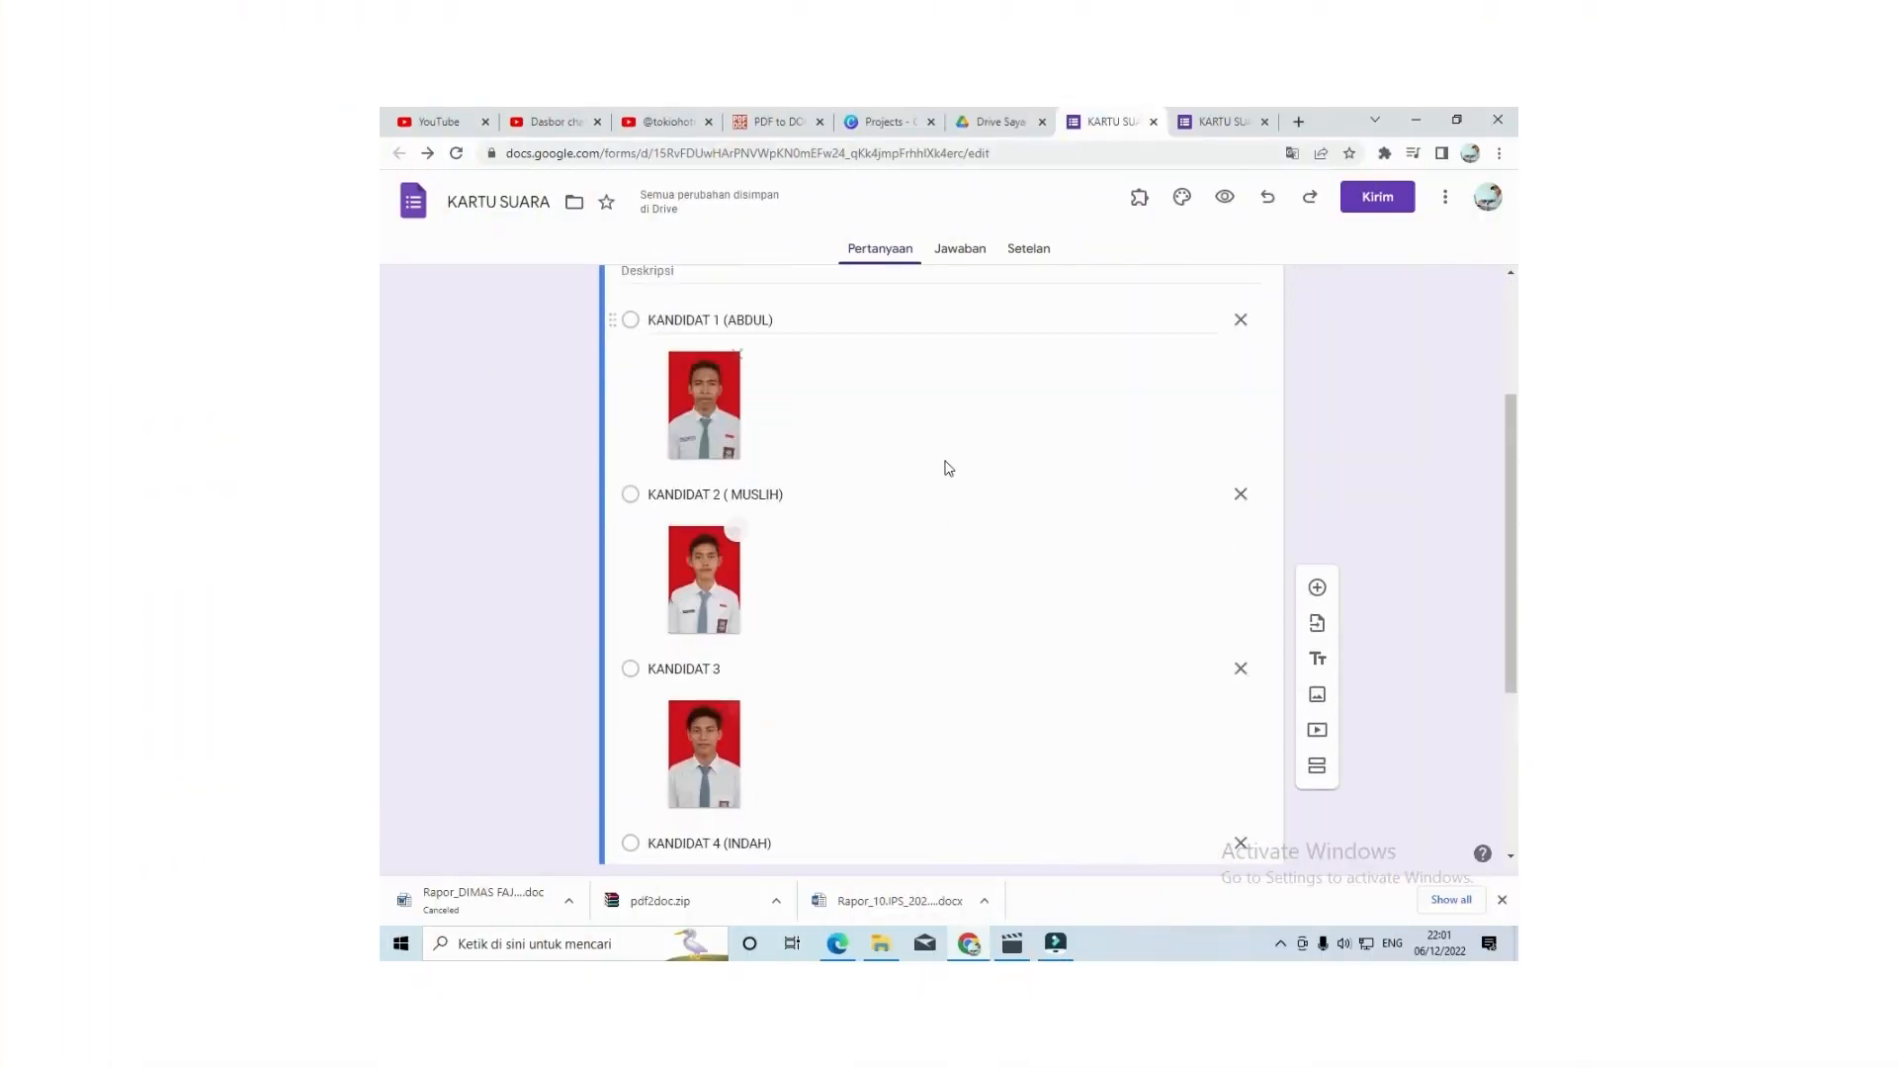
scroll(947, 467, "up", 3)
left_click(1224, 197)
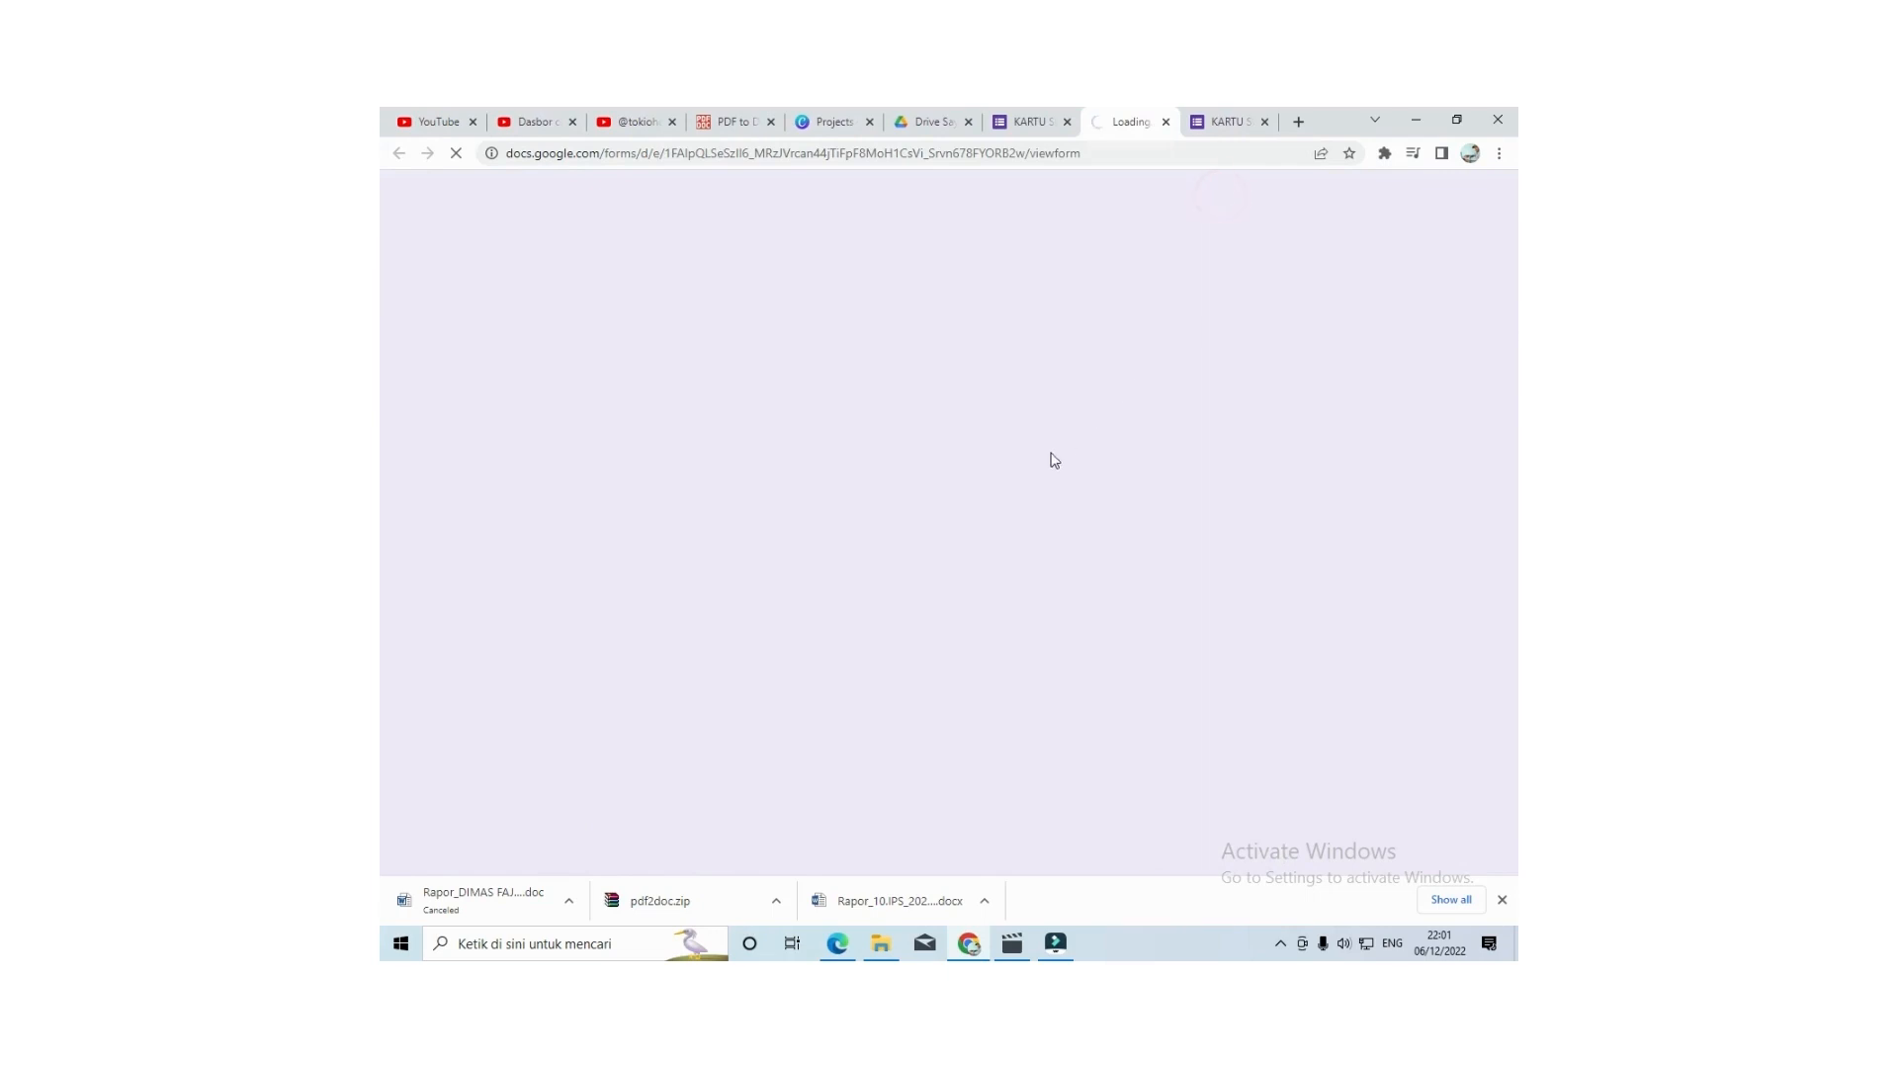
scroll(1022, 480, "down", 3)
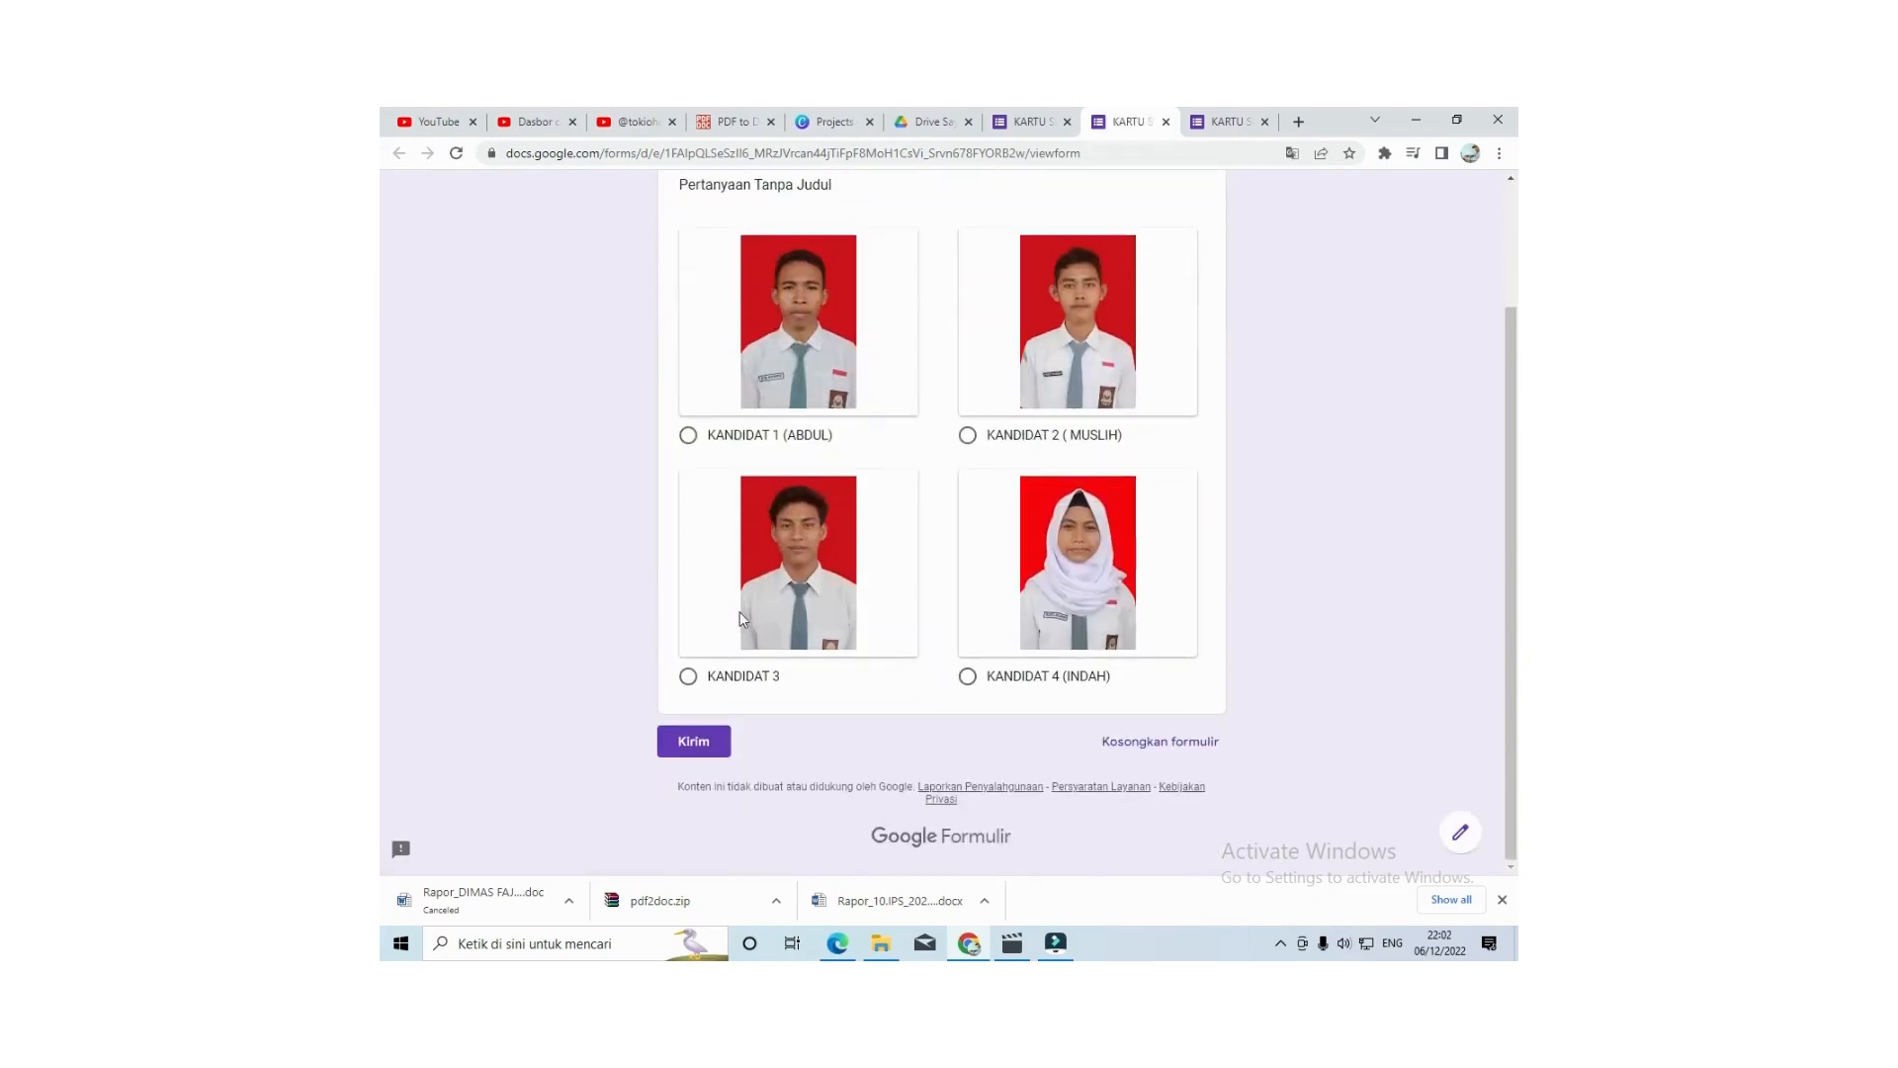
scroll(991, 571, "up", 2)
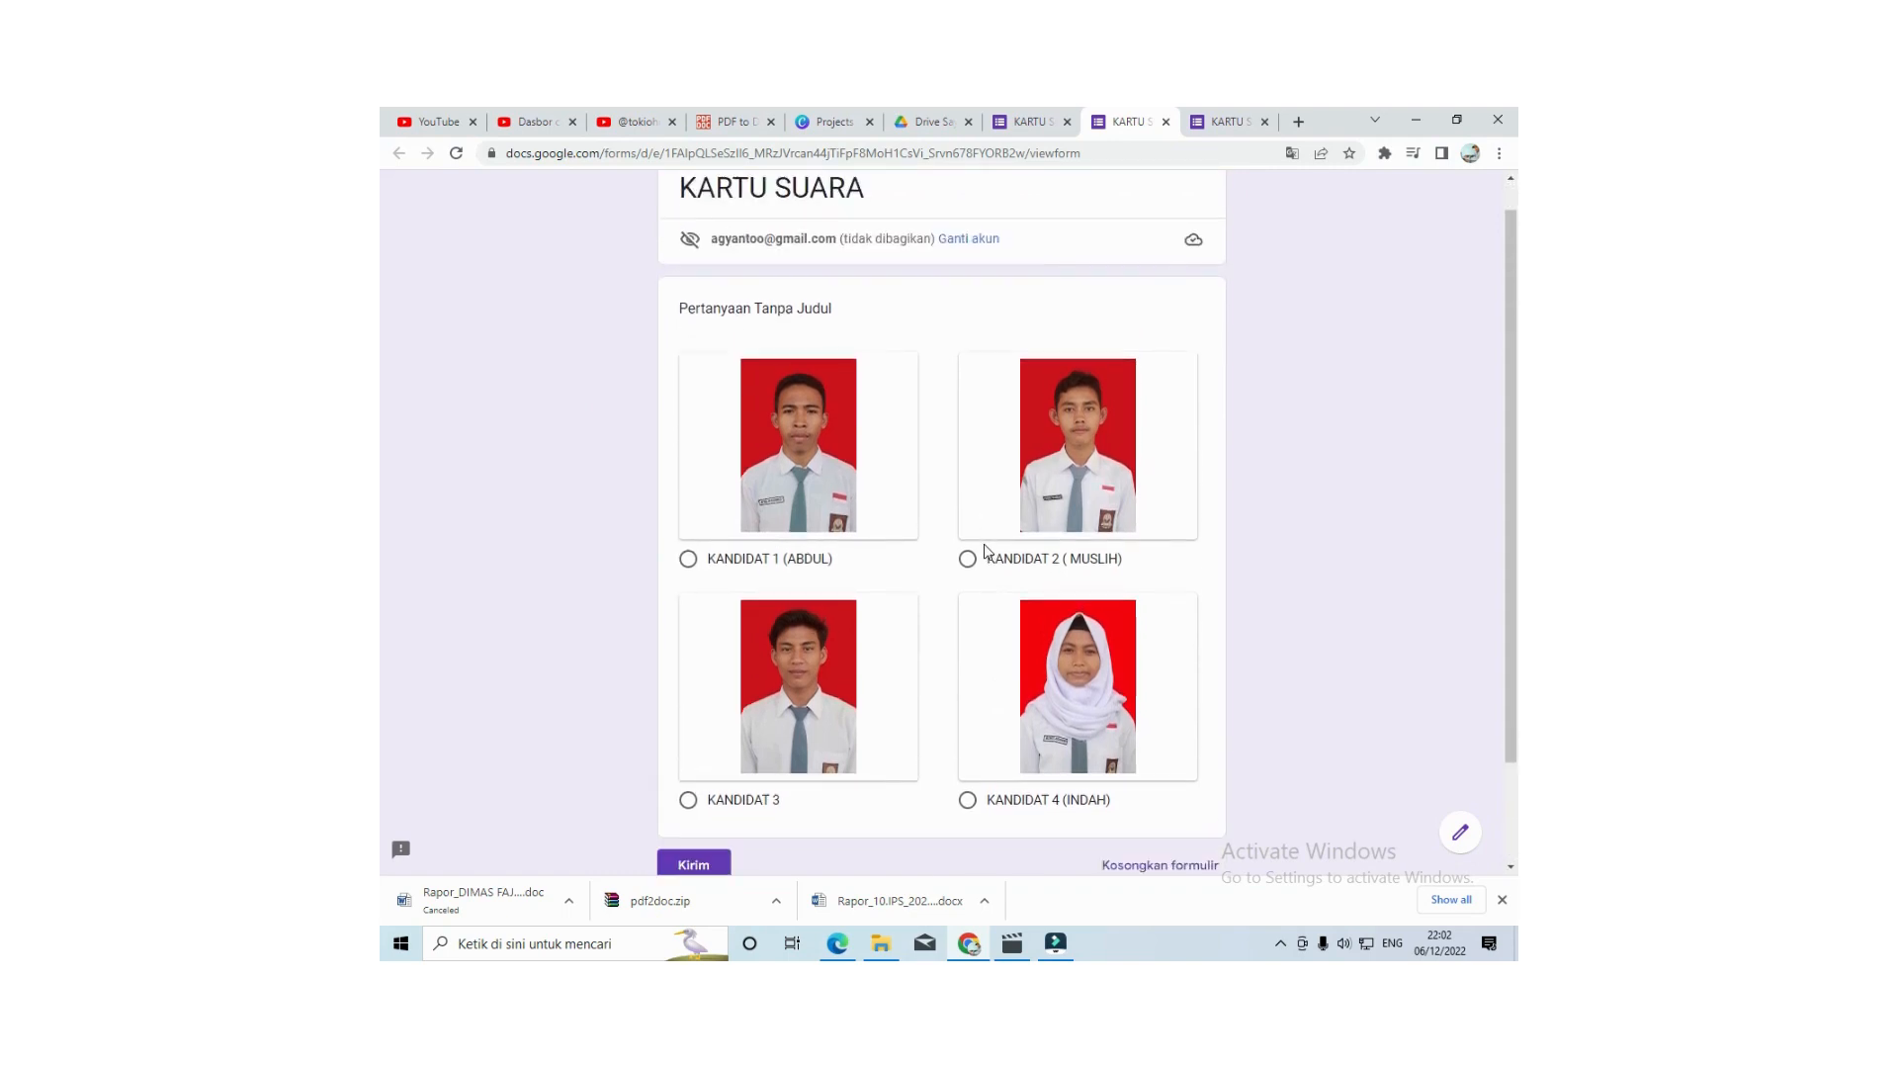
scroll(986, 551, "down", 1)
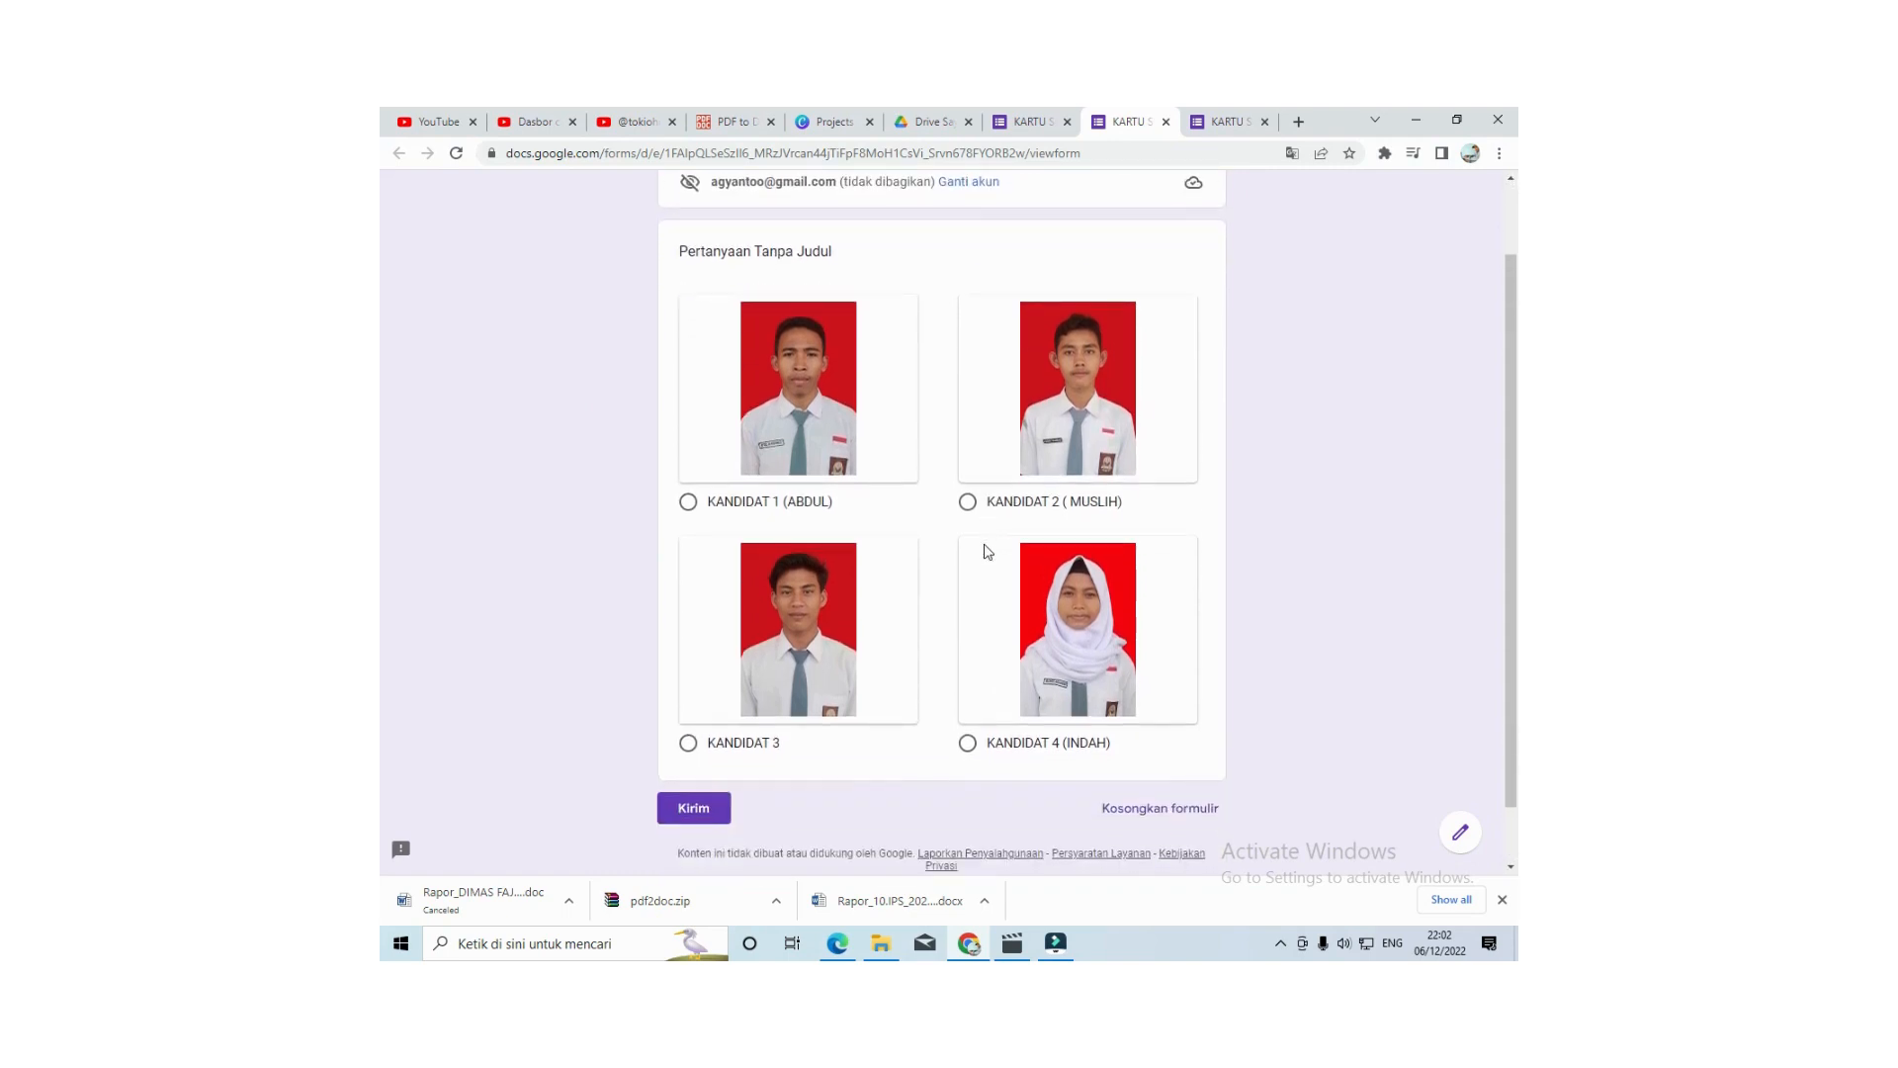
Step: Submit a test vote for KANDIDAT 1 in the previewed ballot and open a blank ballot for another response
left_click(689, 504)
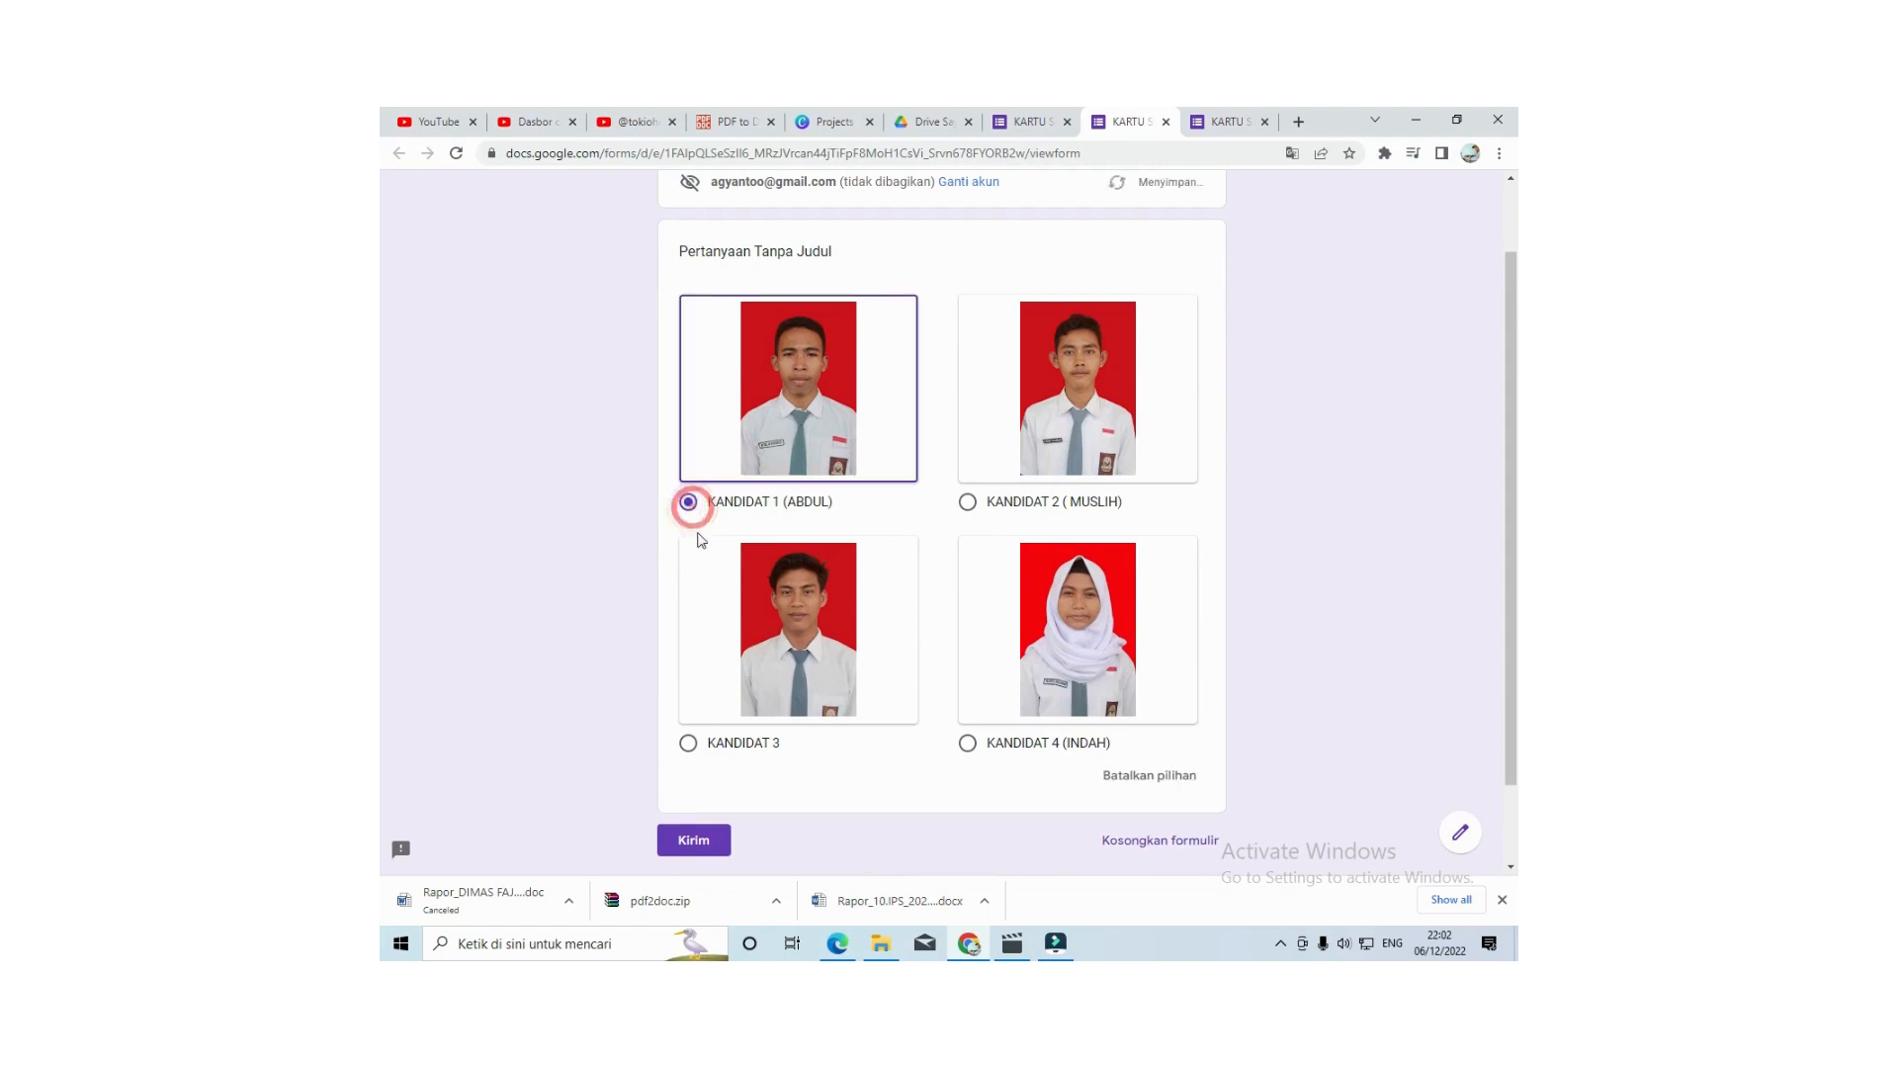
left_click(694, 842)
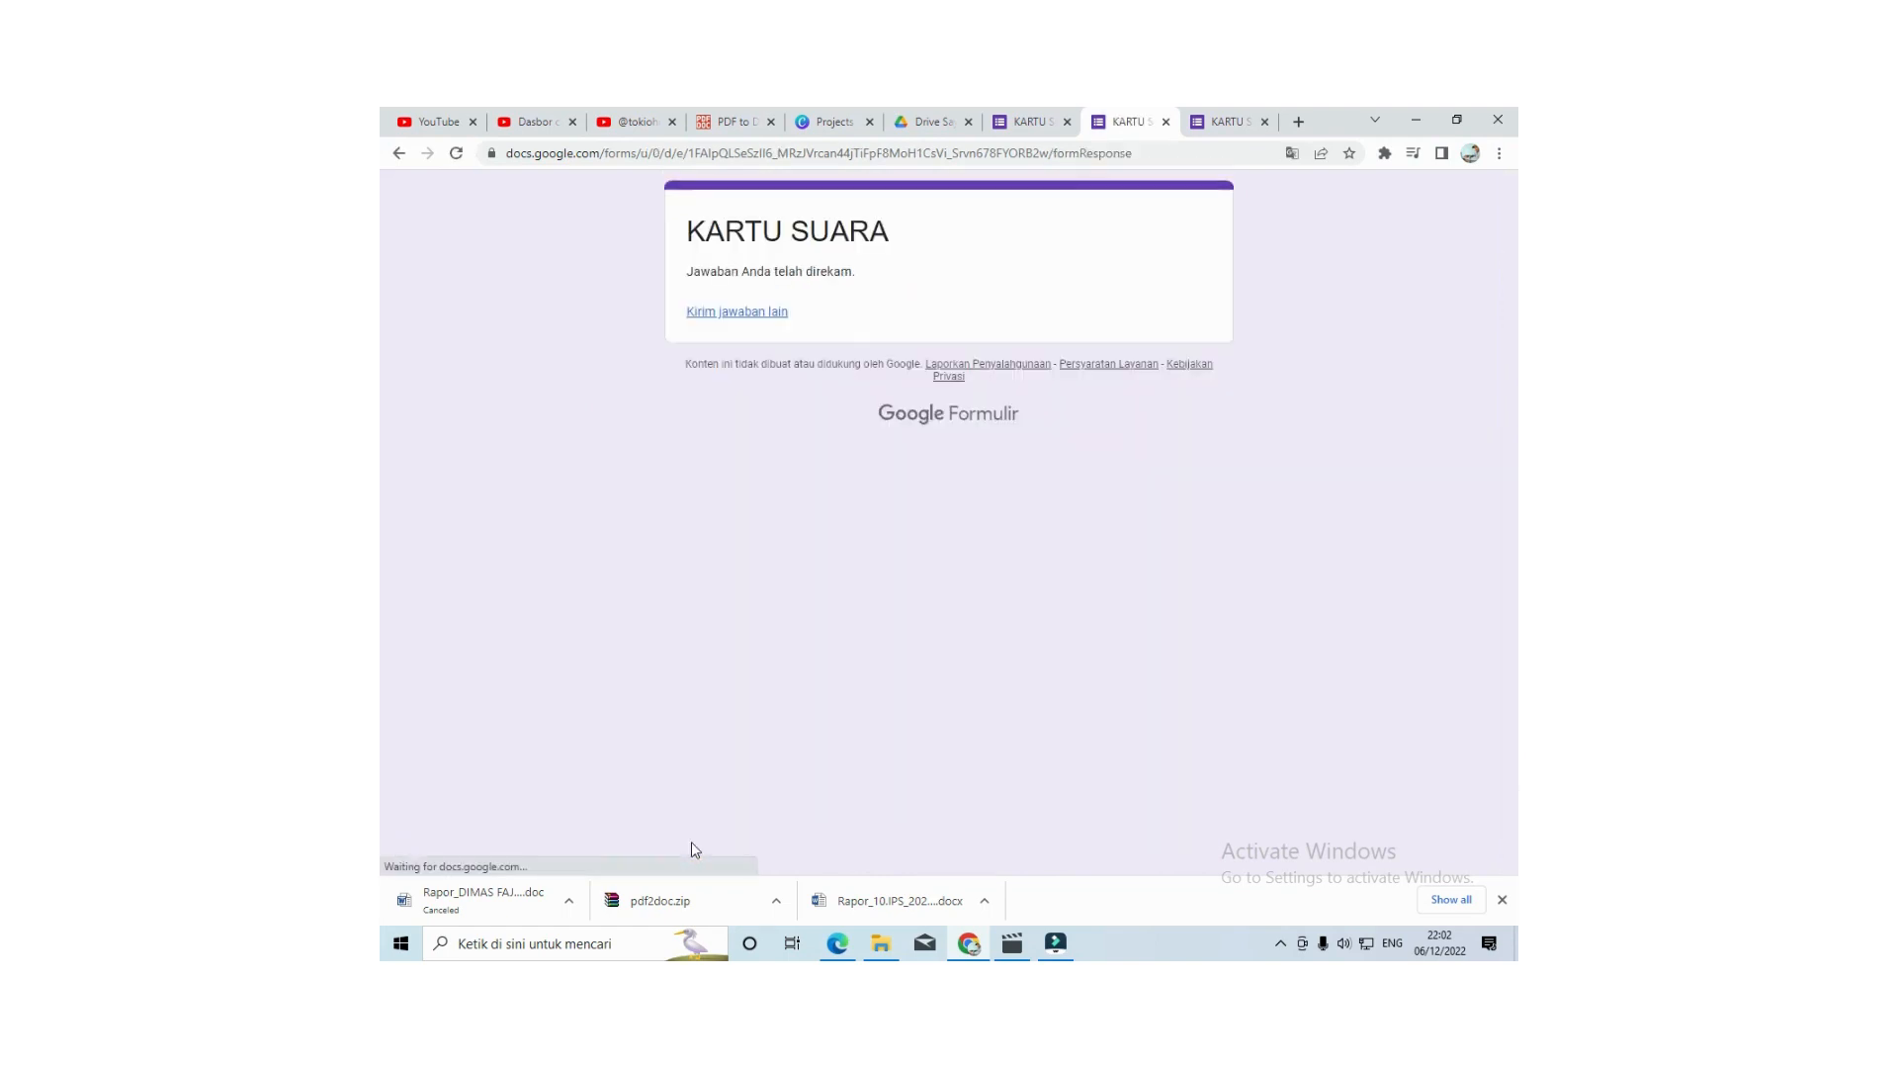
left_click(735, 312)
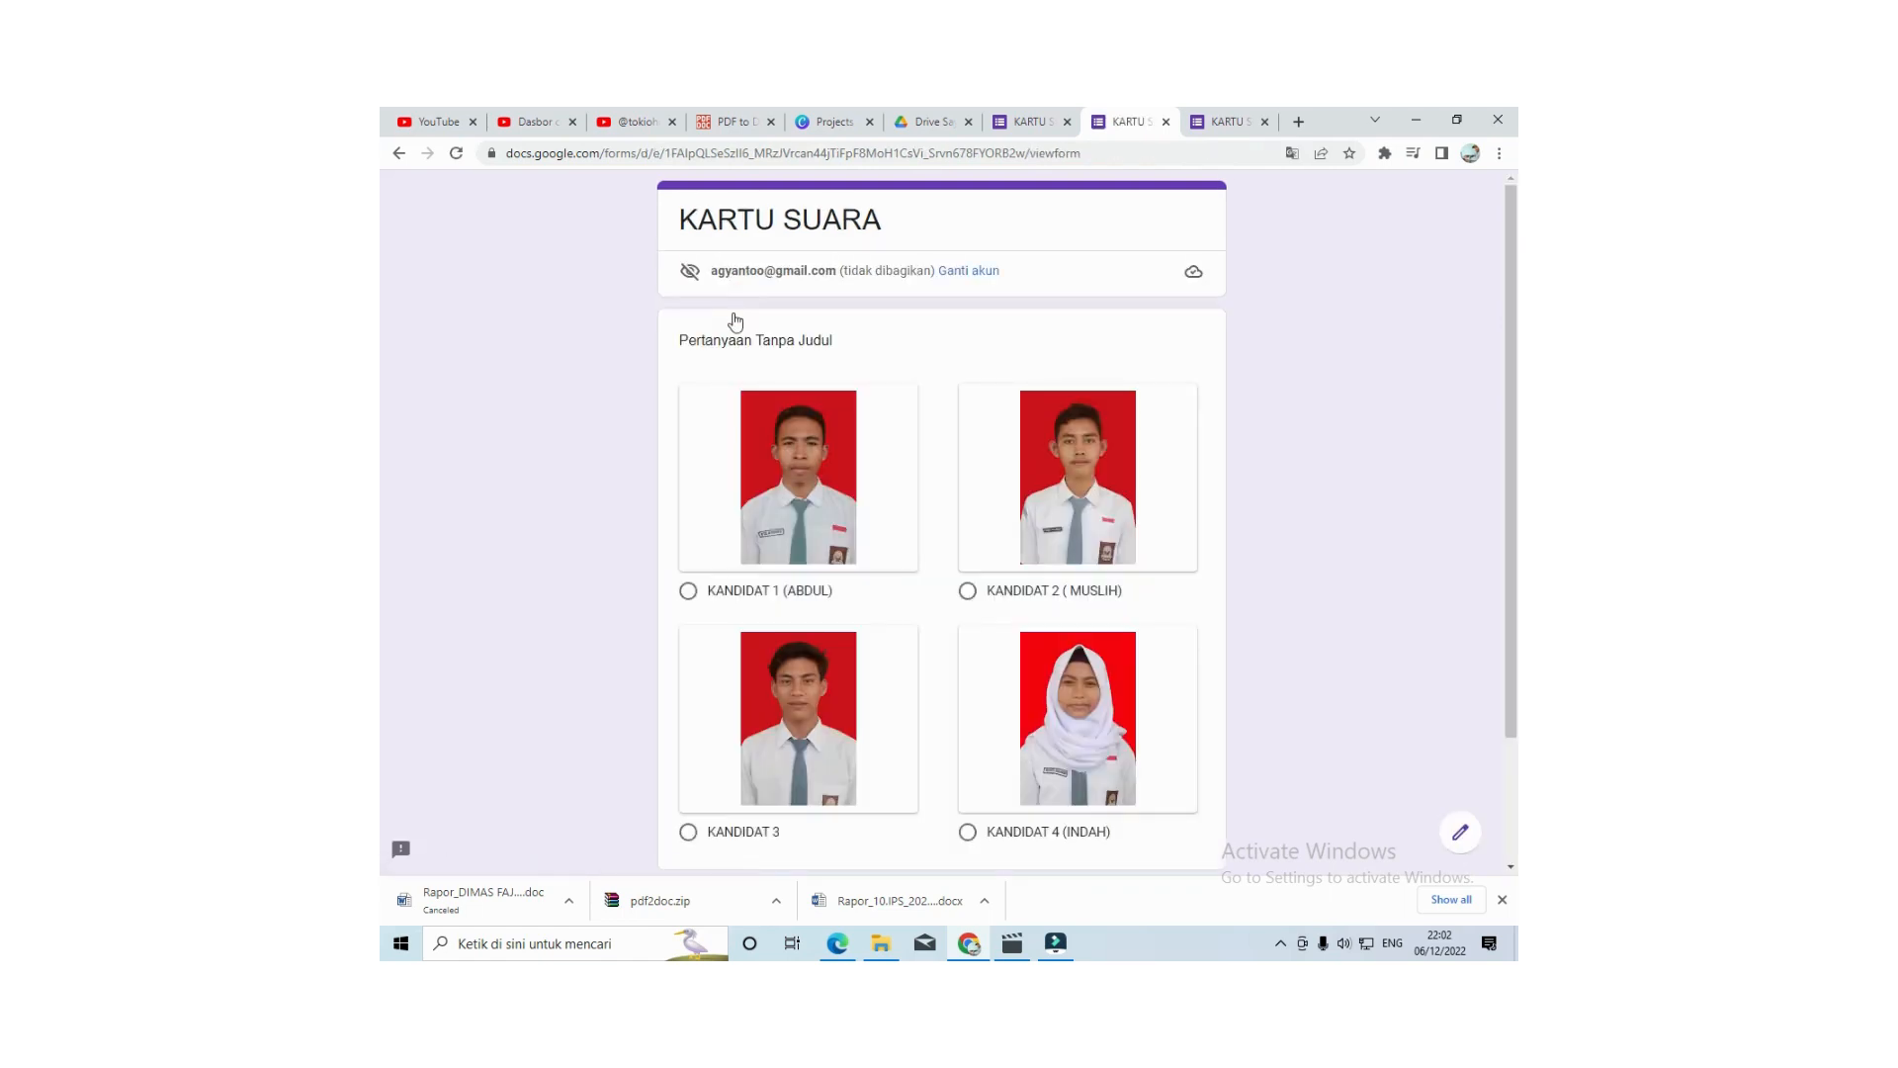
Step: Submit a test vote for KANDIDAT 2 and open a blank ballot for another response
left_click(968, 591)
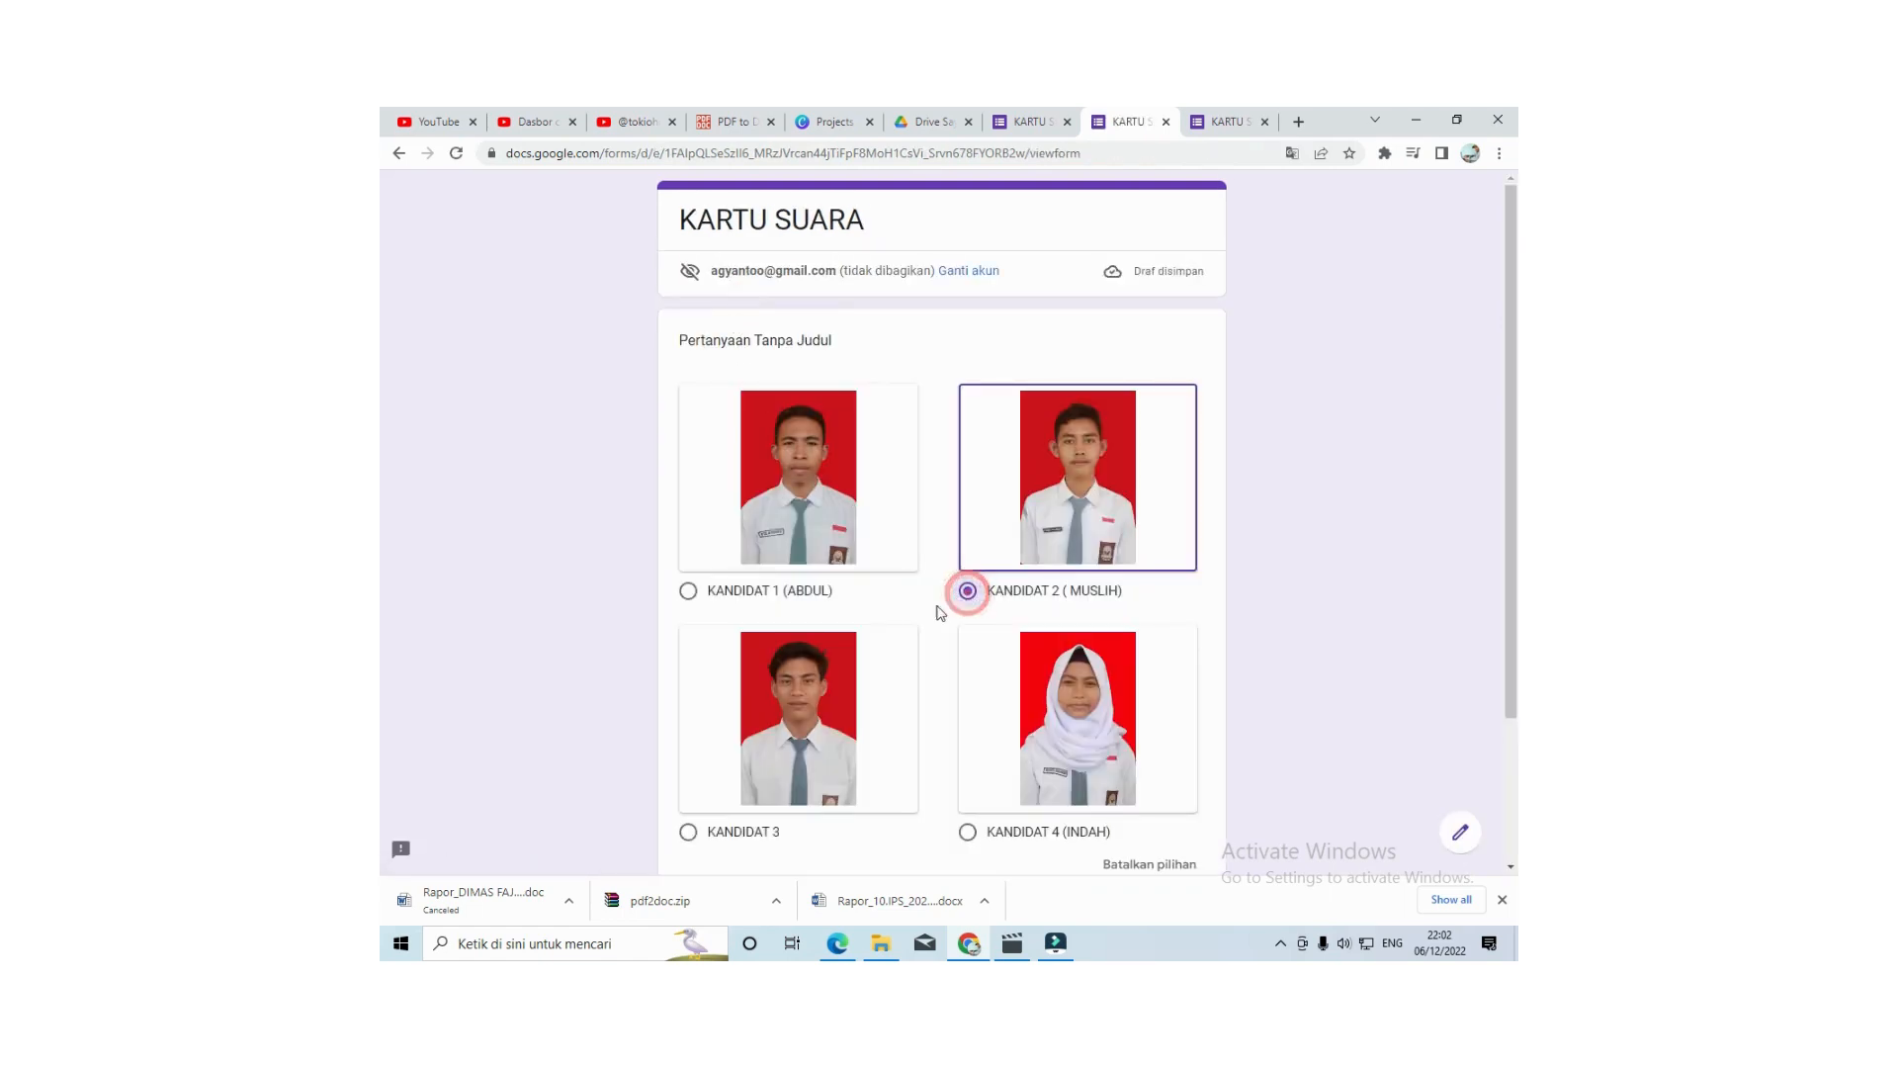
scroll(709, 769, "down", 2)
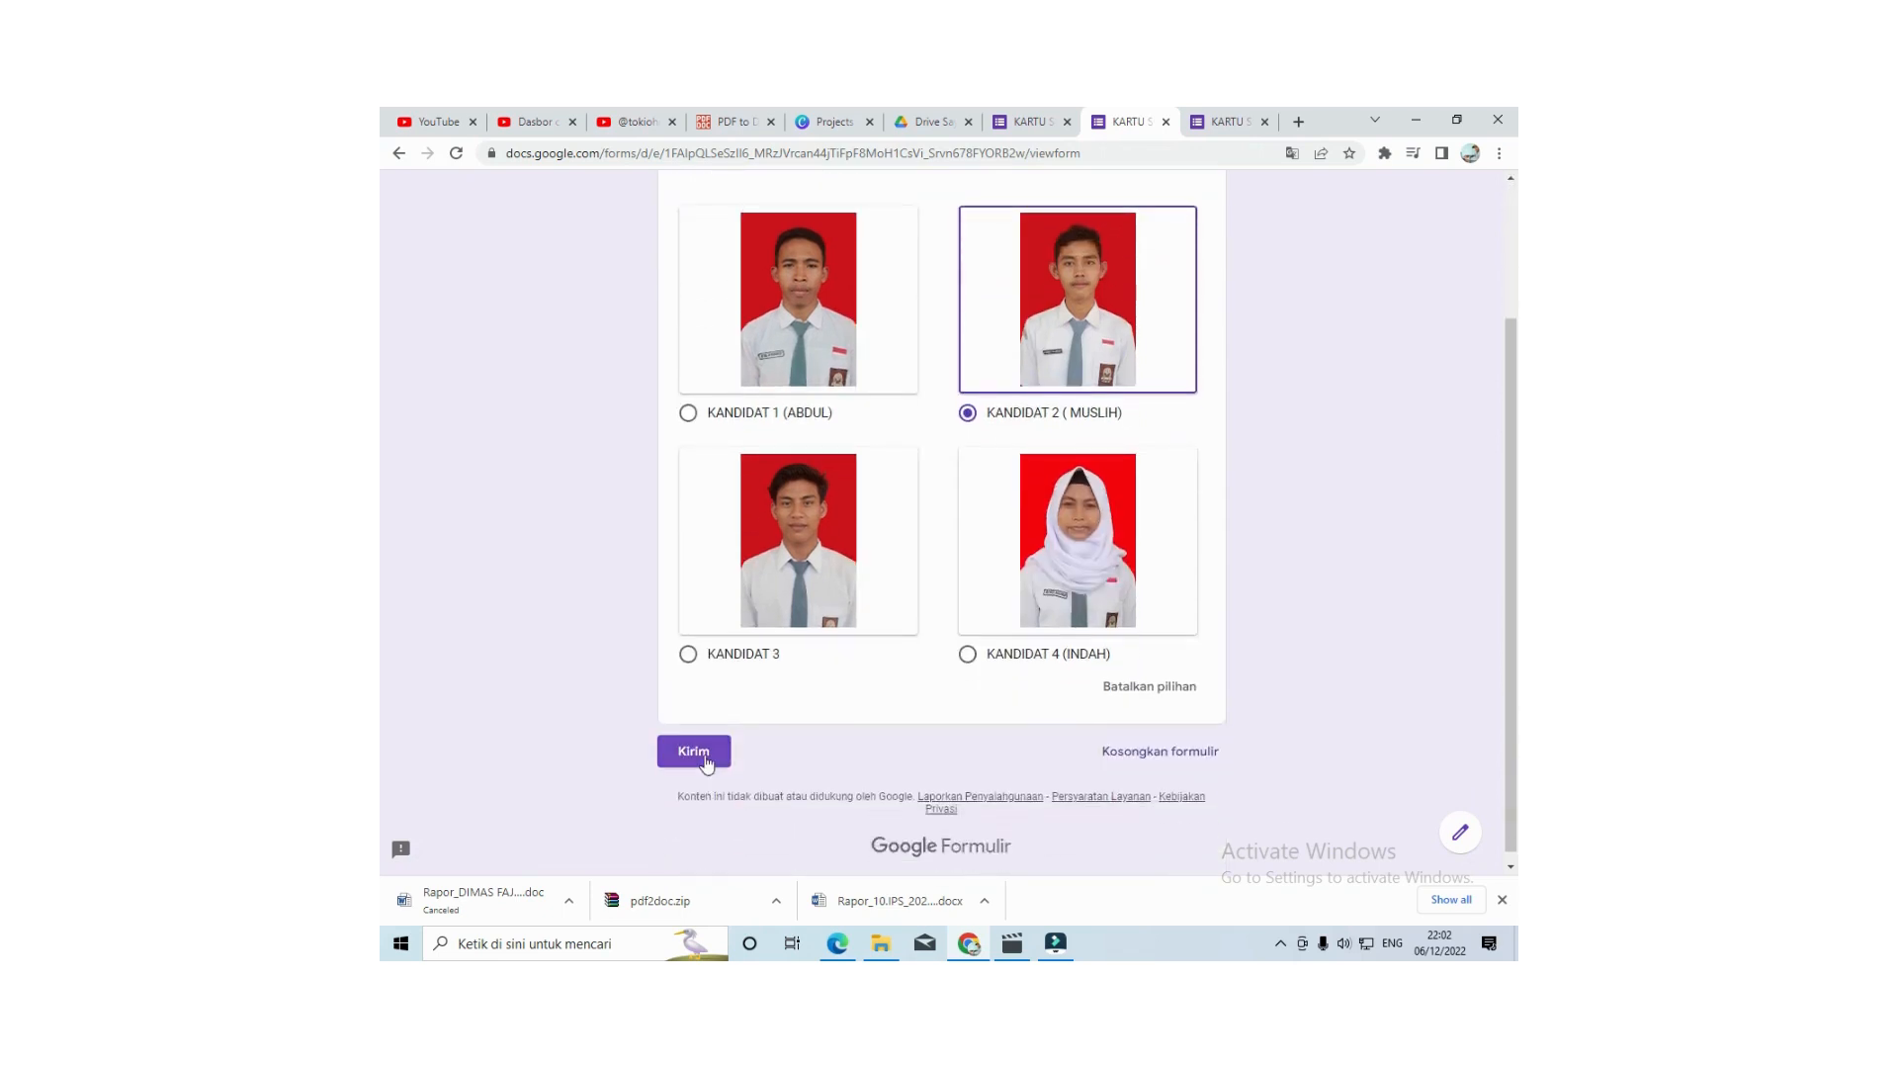
left_click(706, 756)
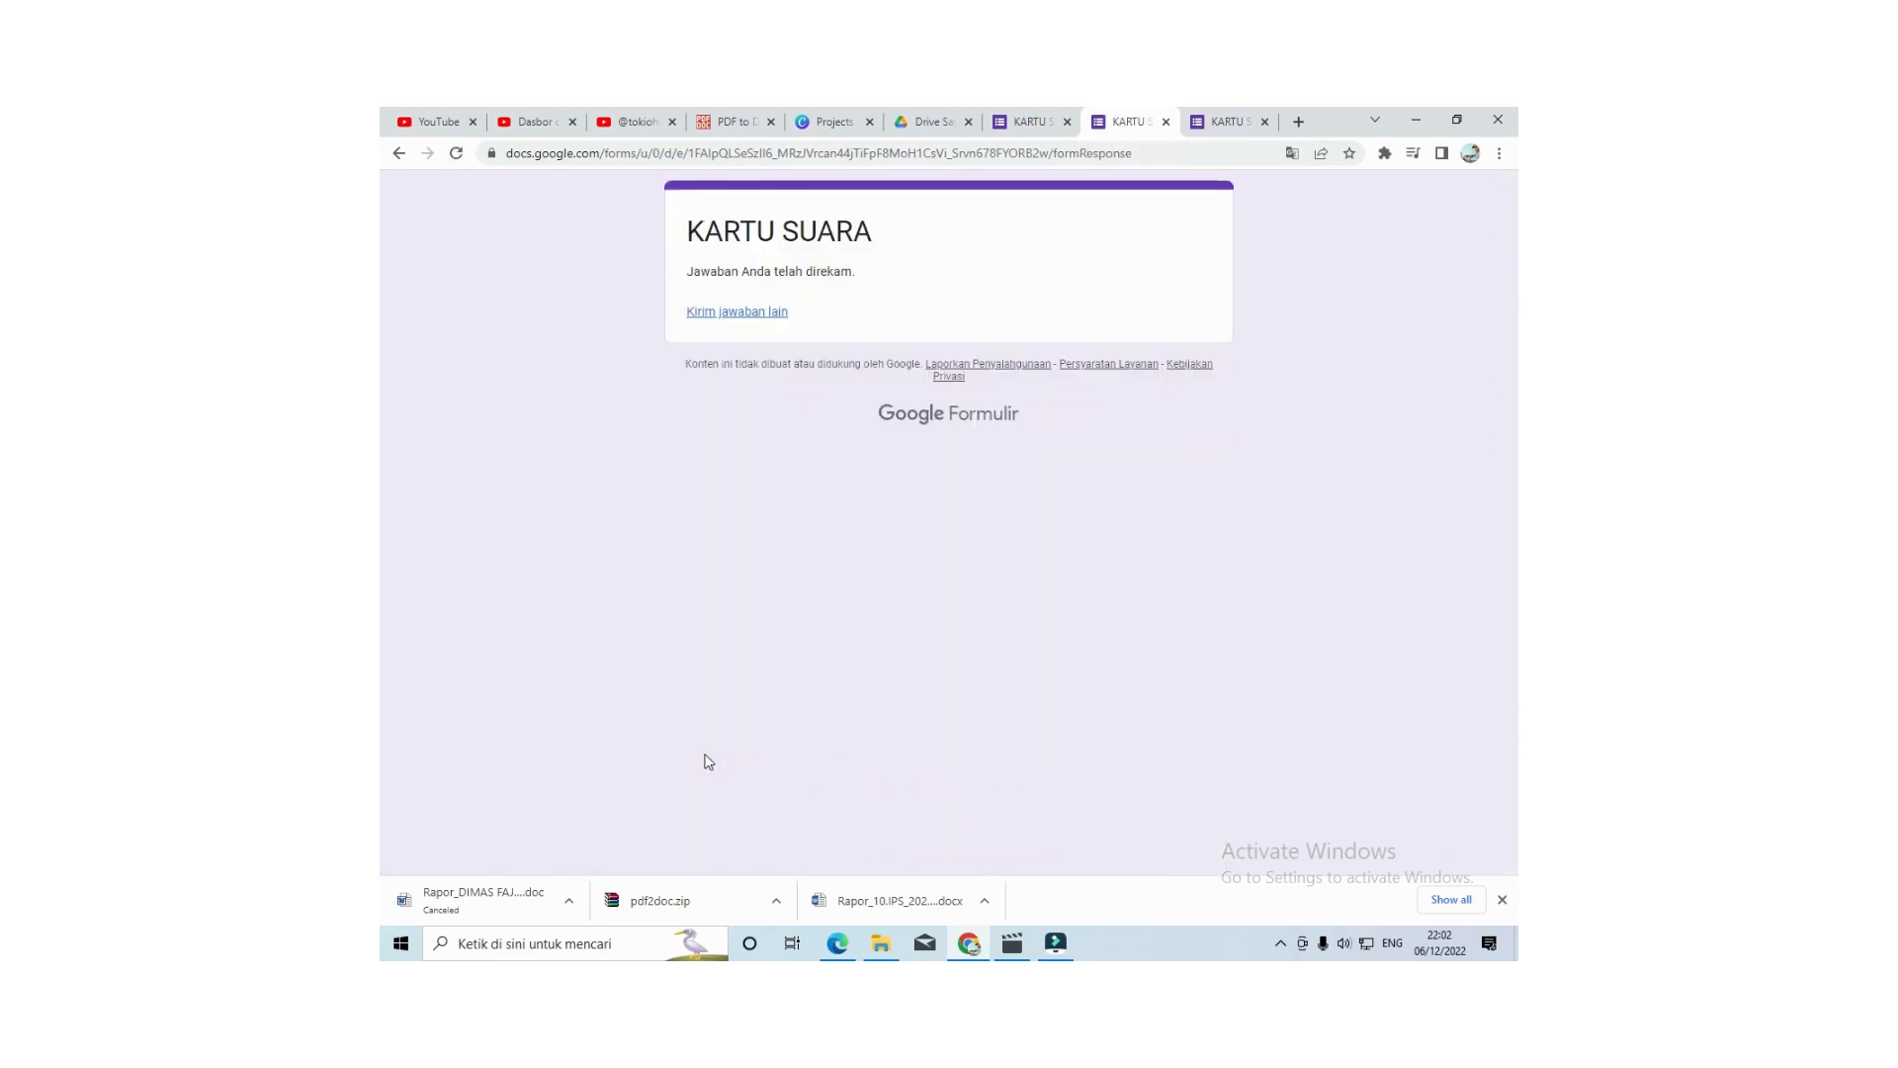
left_click(732, 313)
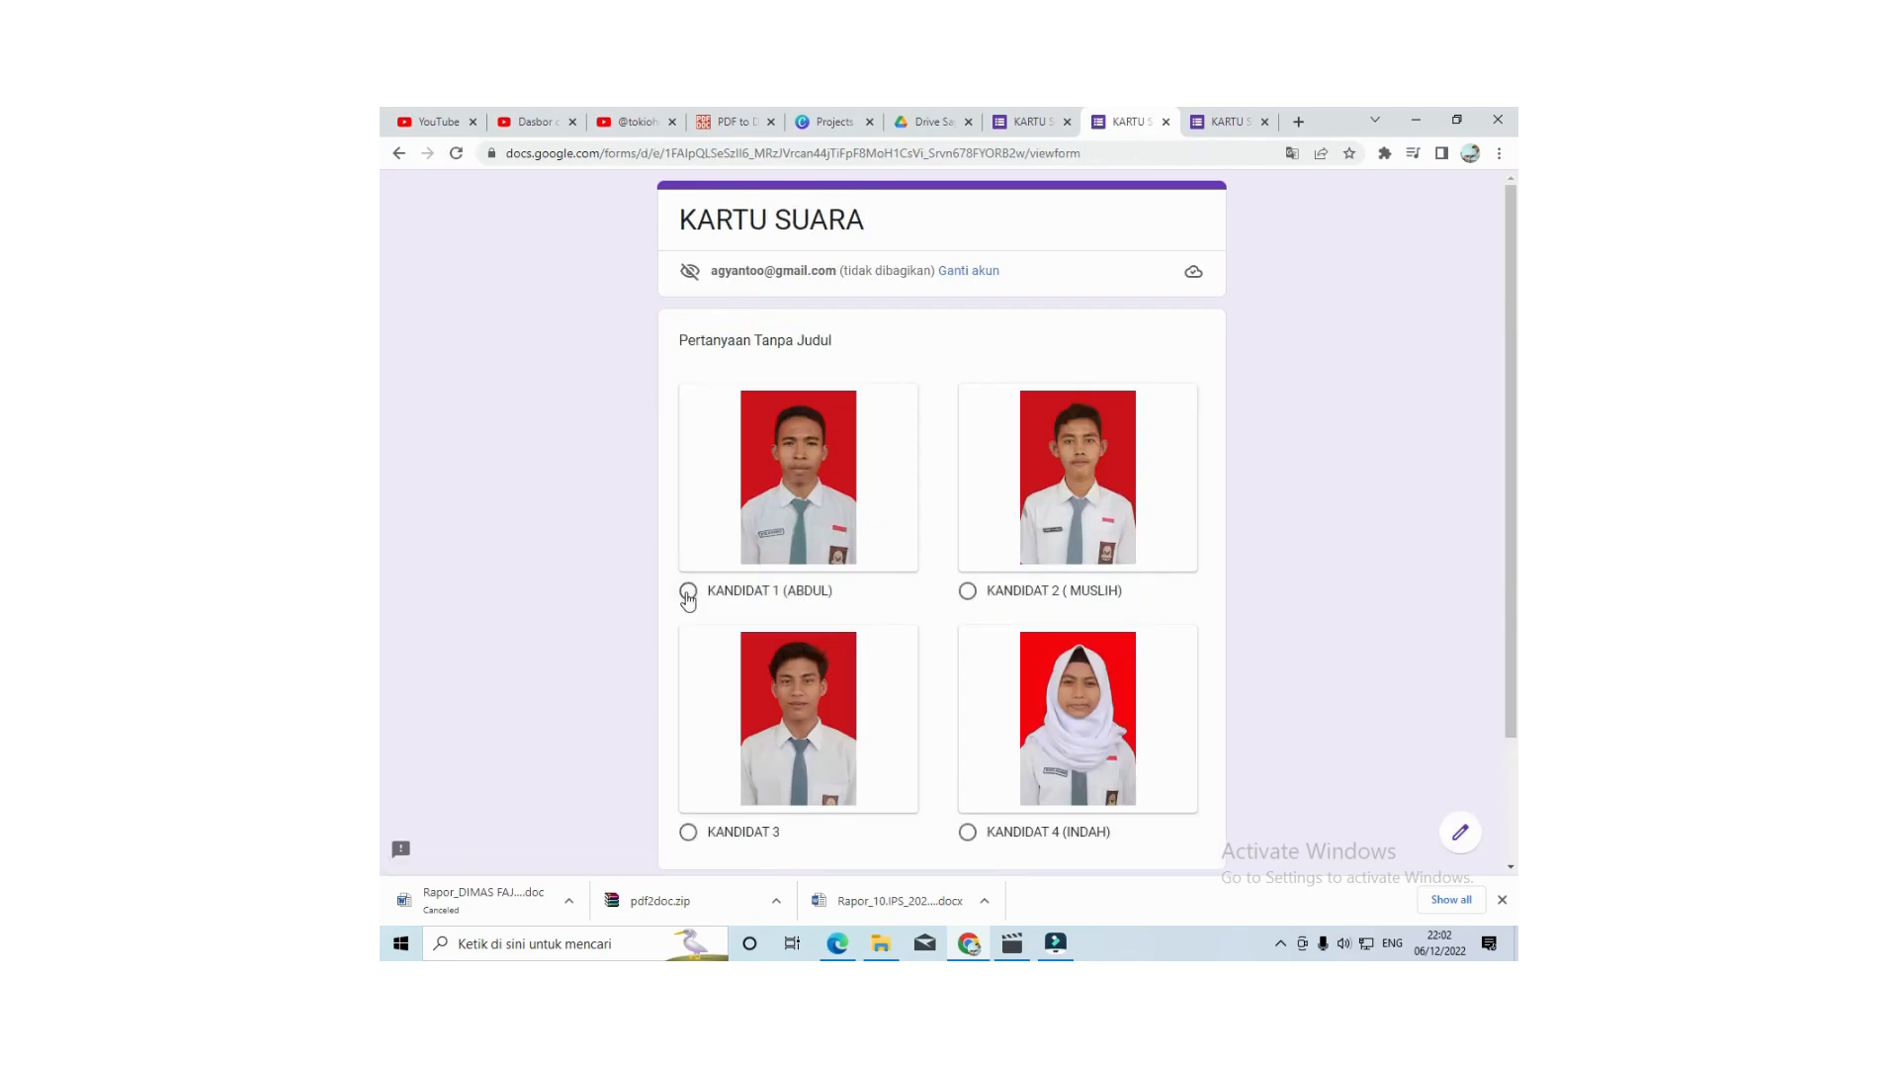
Step: Submit a further test vote for KANDIDAT 1 and reopen a blank ballot
left_click(688, 590)
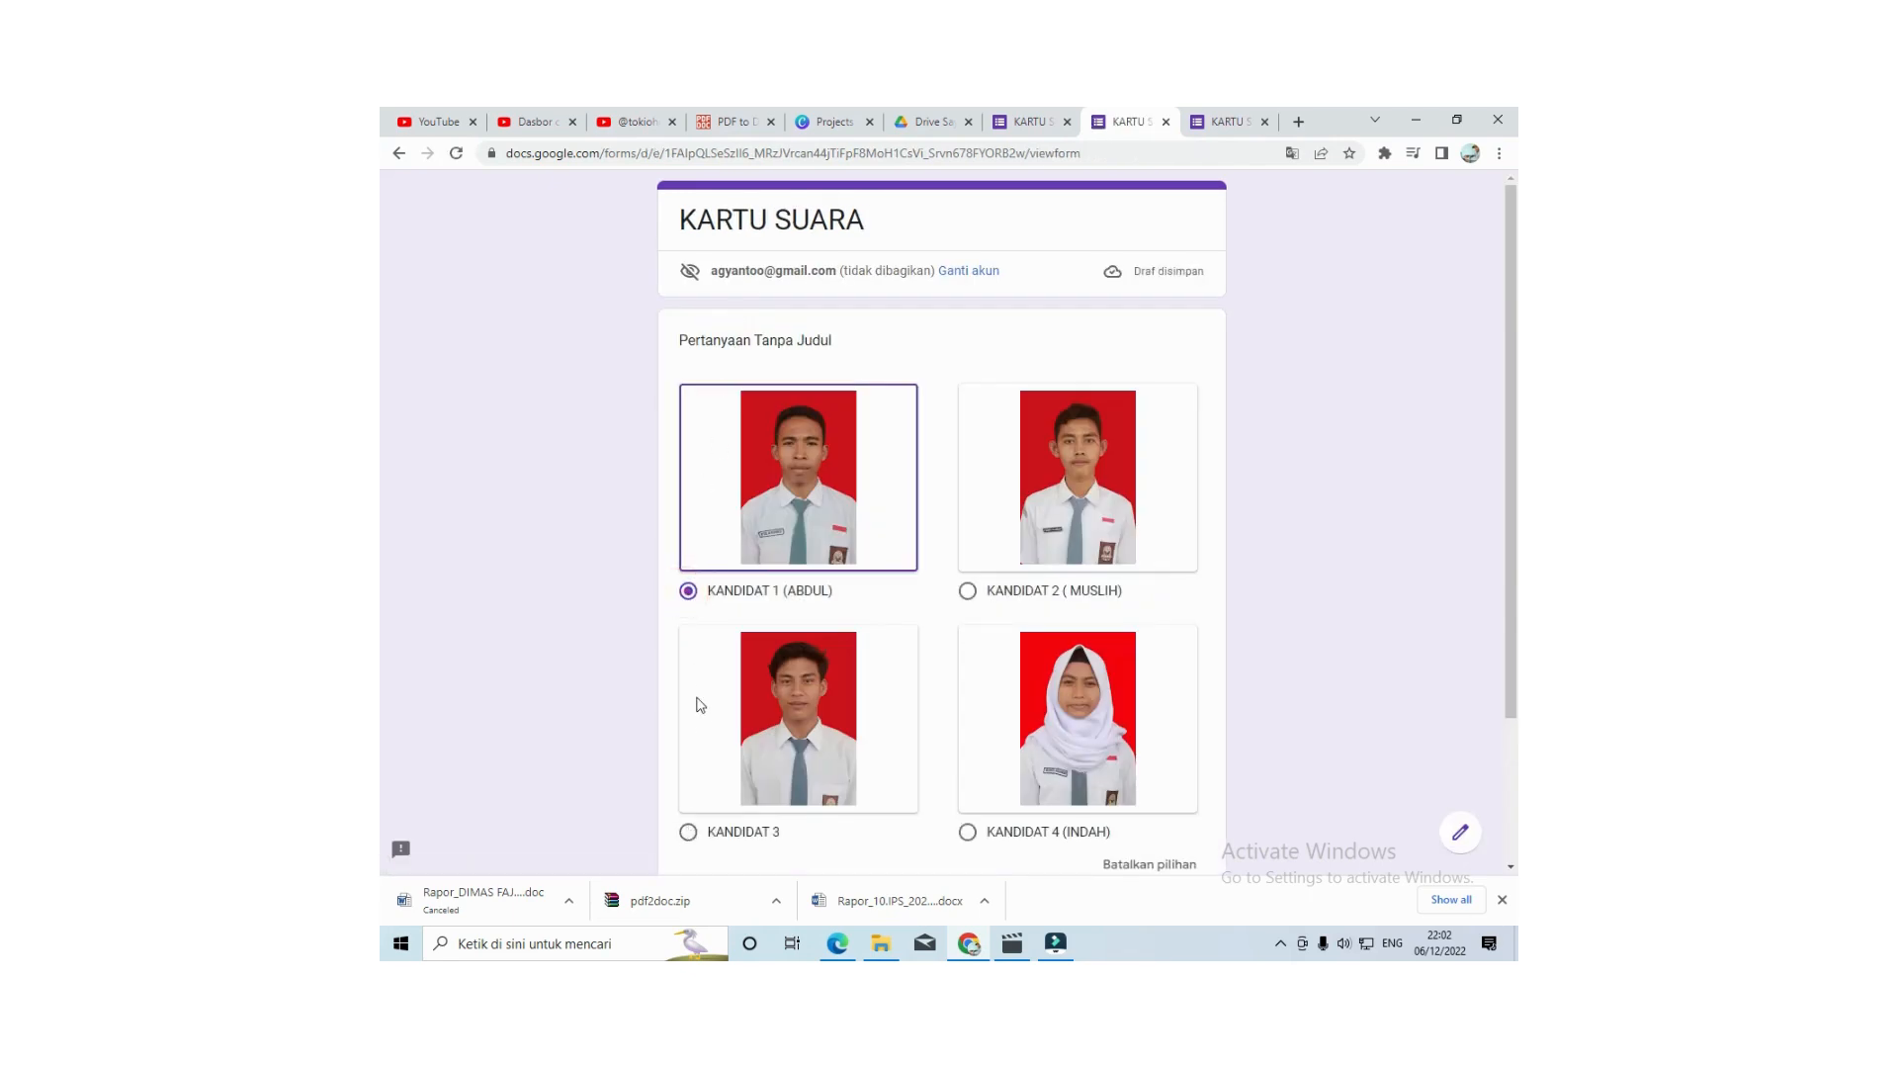
scroll(695, 703, "down", 2)
left_click(695, 754)
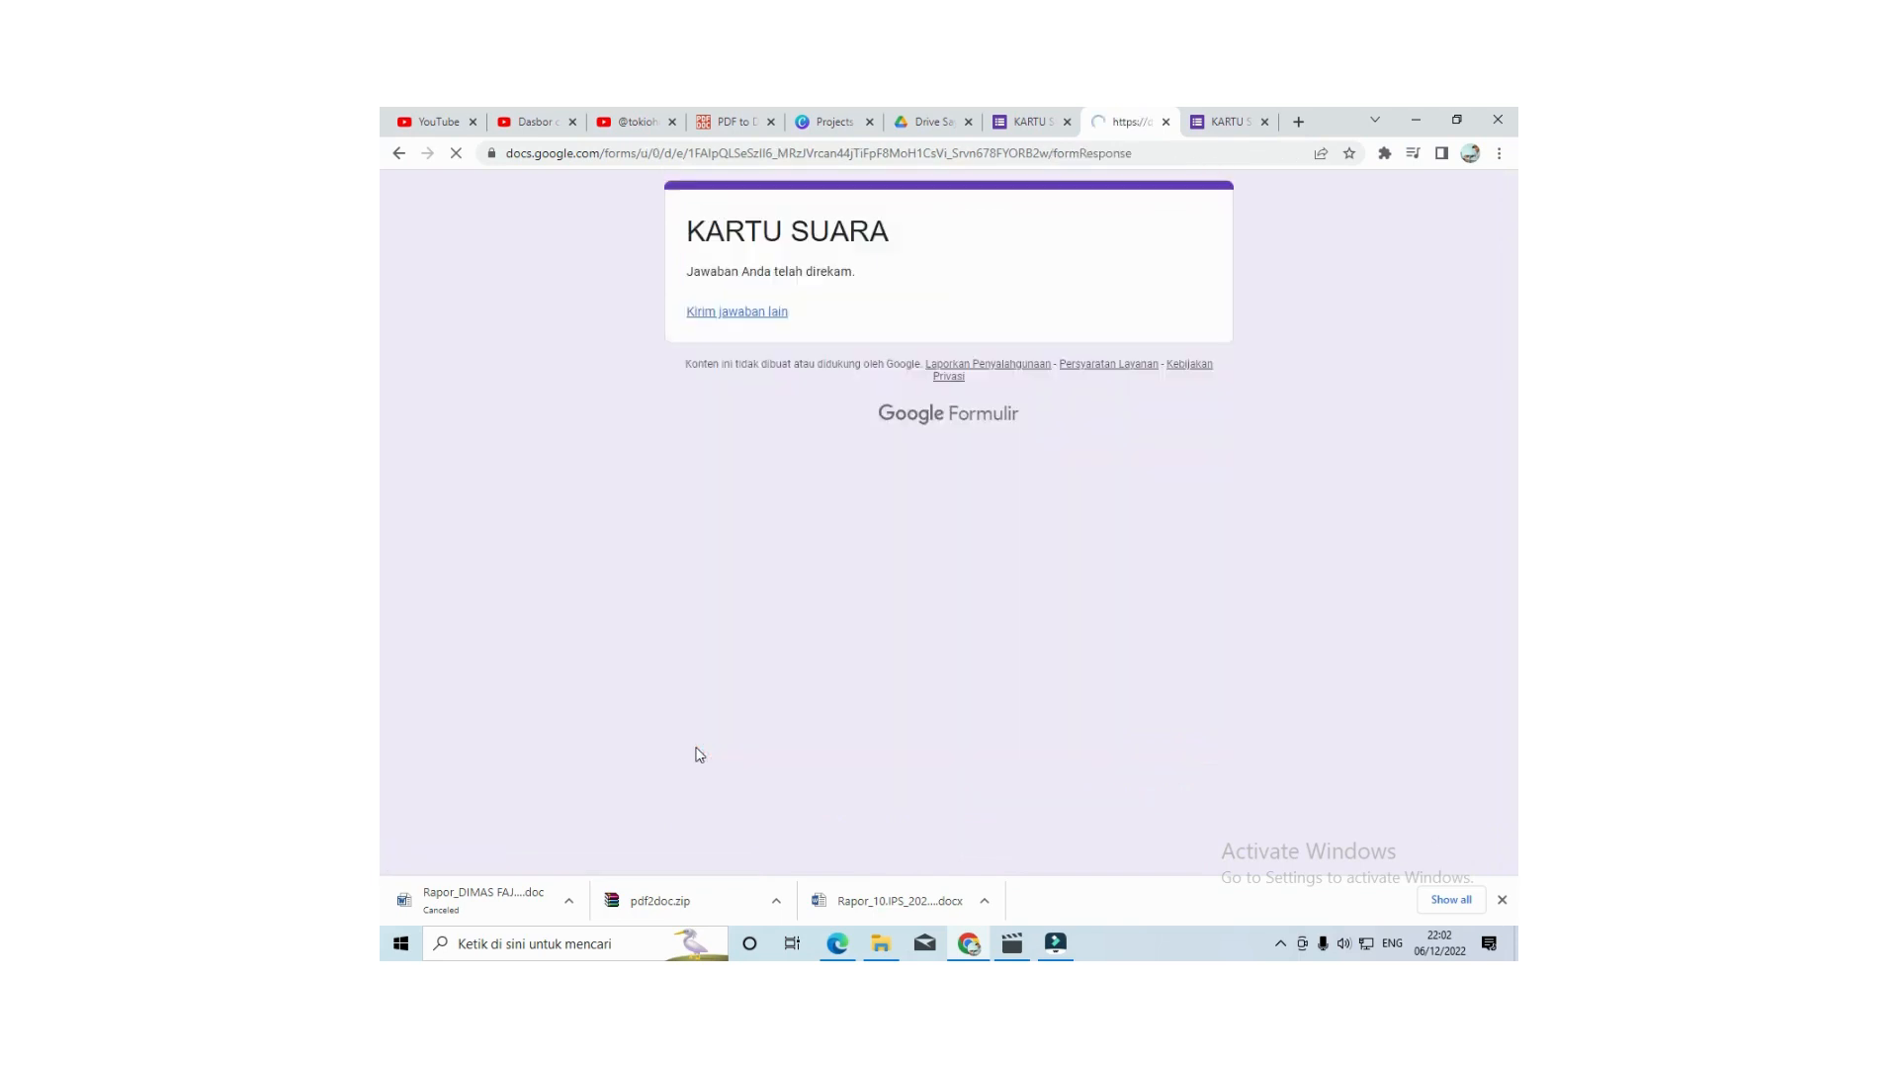
left_click(762, 312)
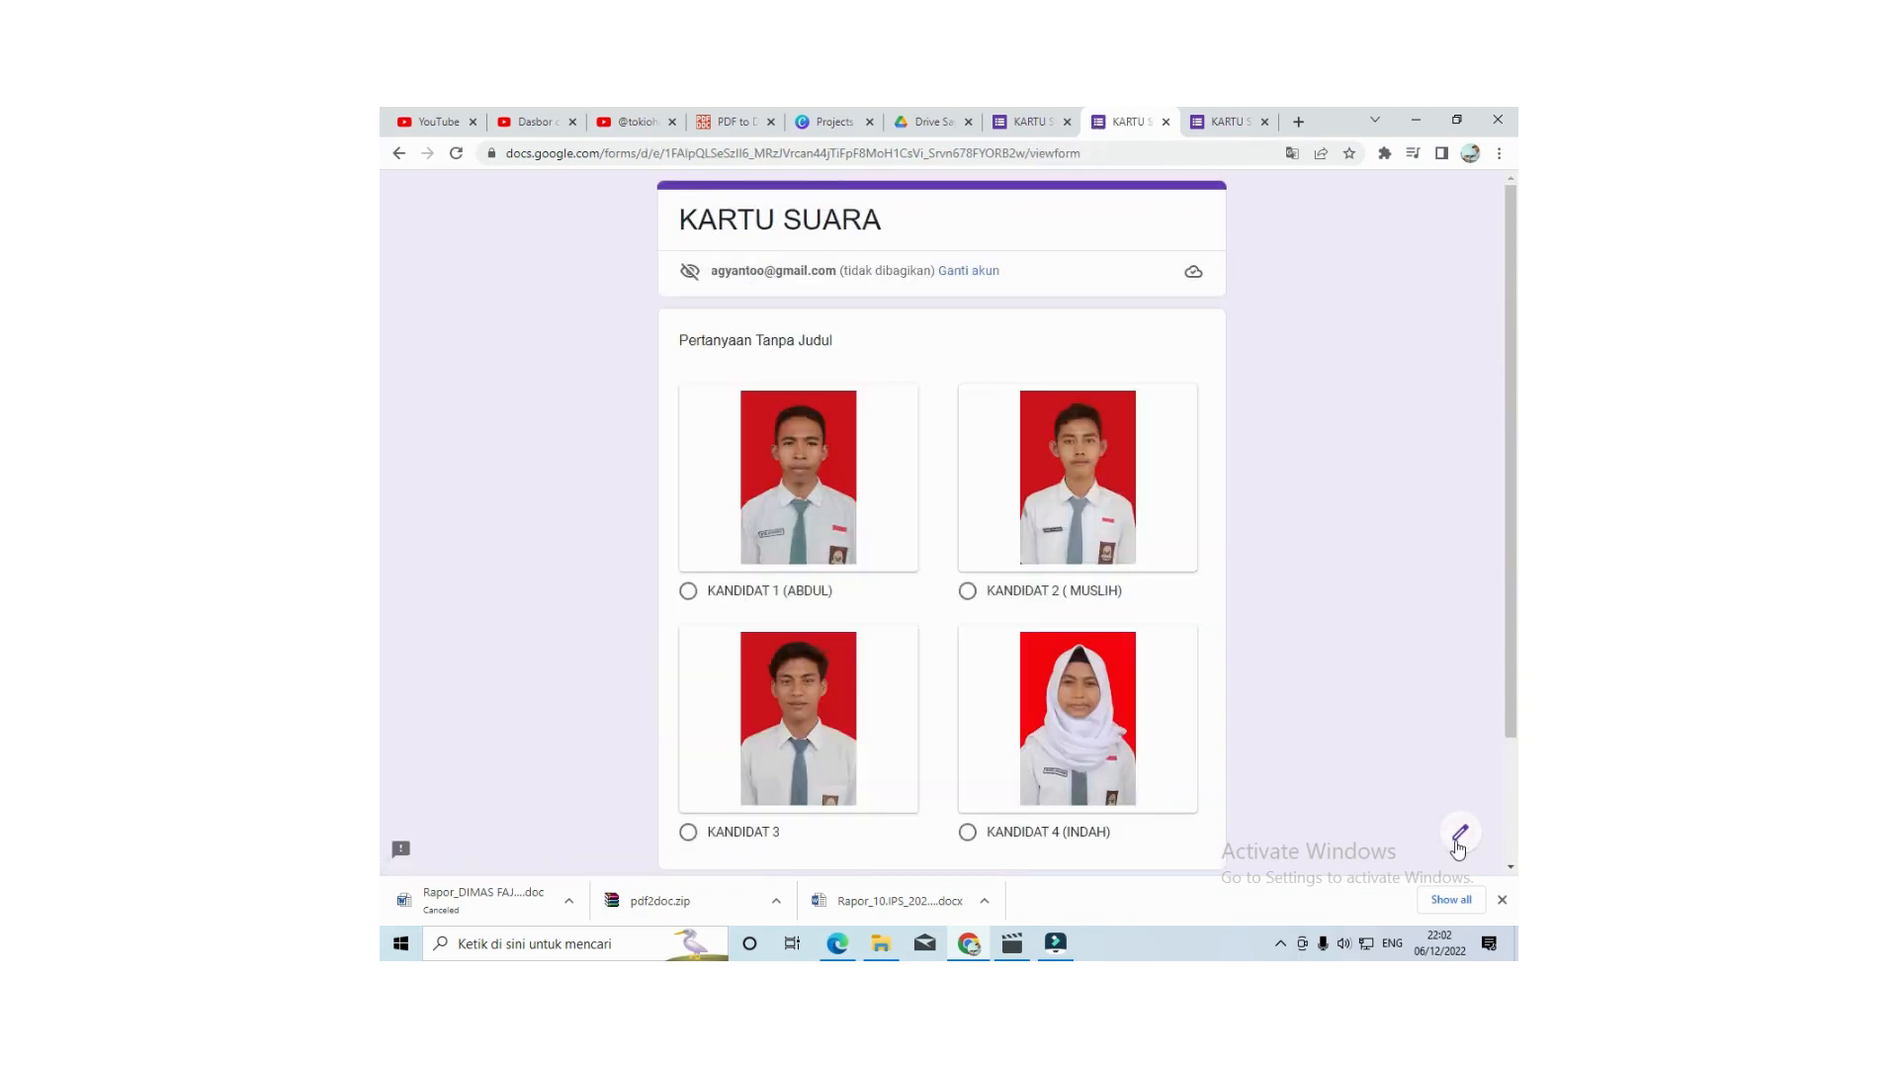
Step: Return to editing the form, view its responses and link them to a new spreadsheet named KARTU SUARA (Jawaban)
left_click(1460, 832)
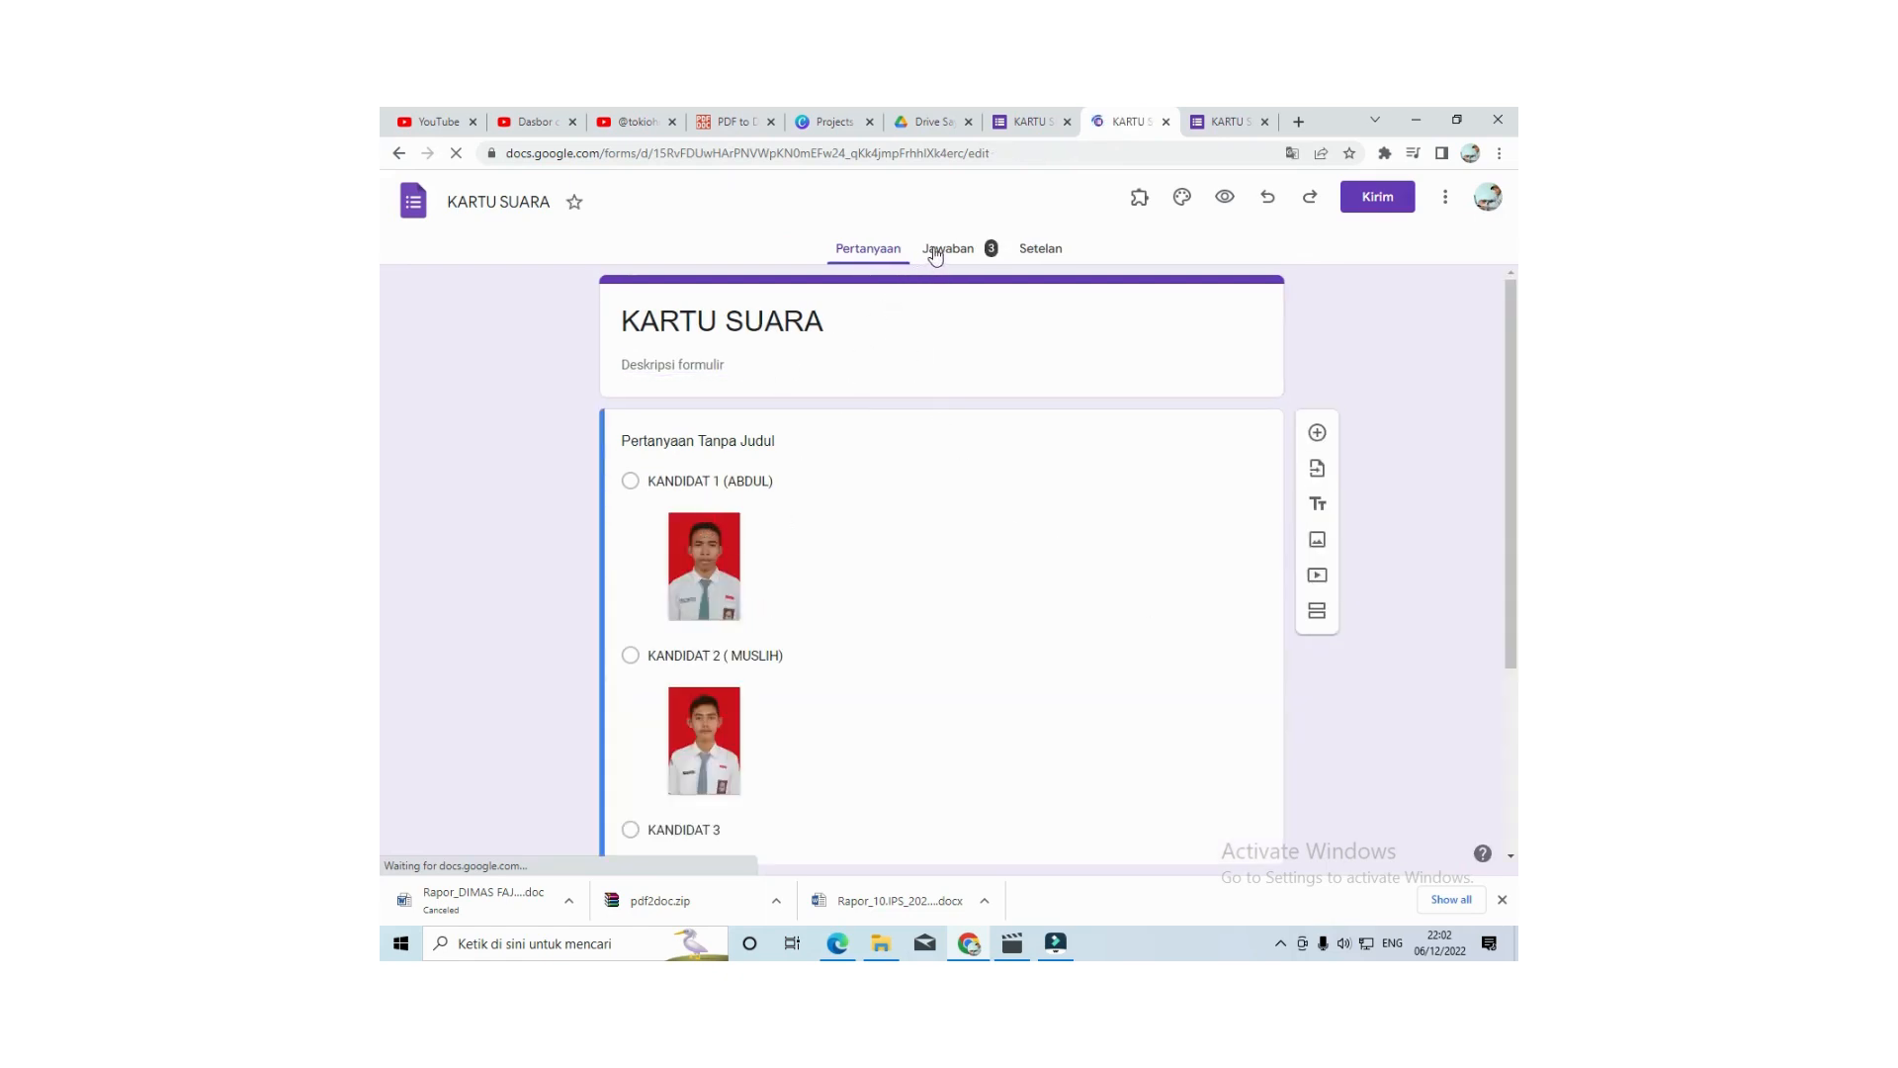
left_click(937, 253)
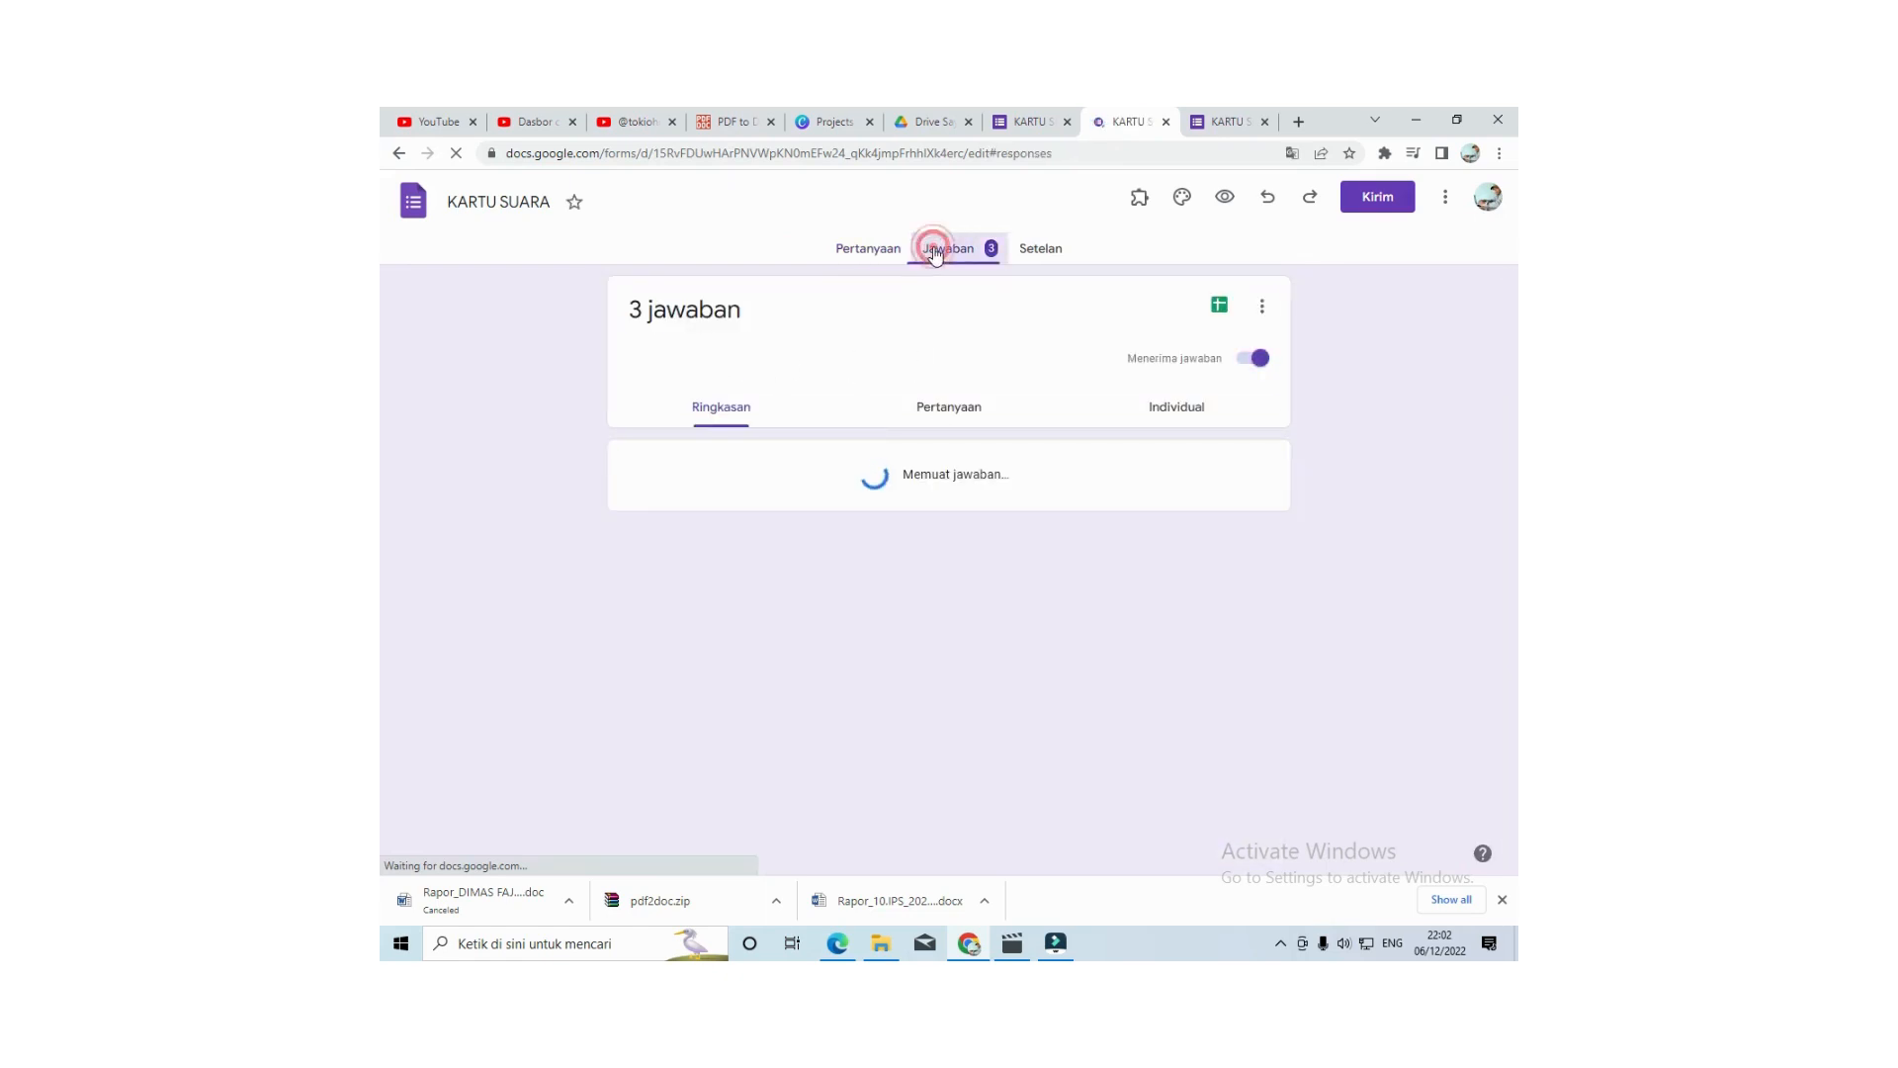
left_click(1219, 304)
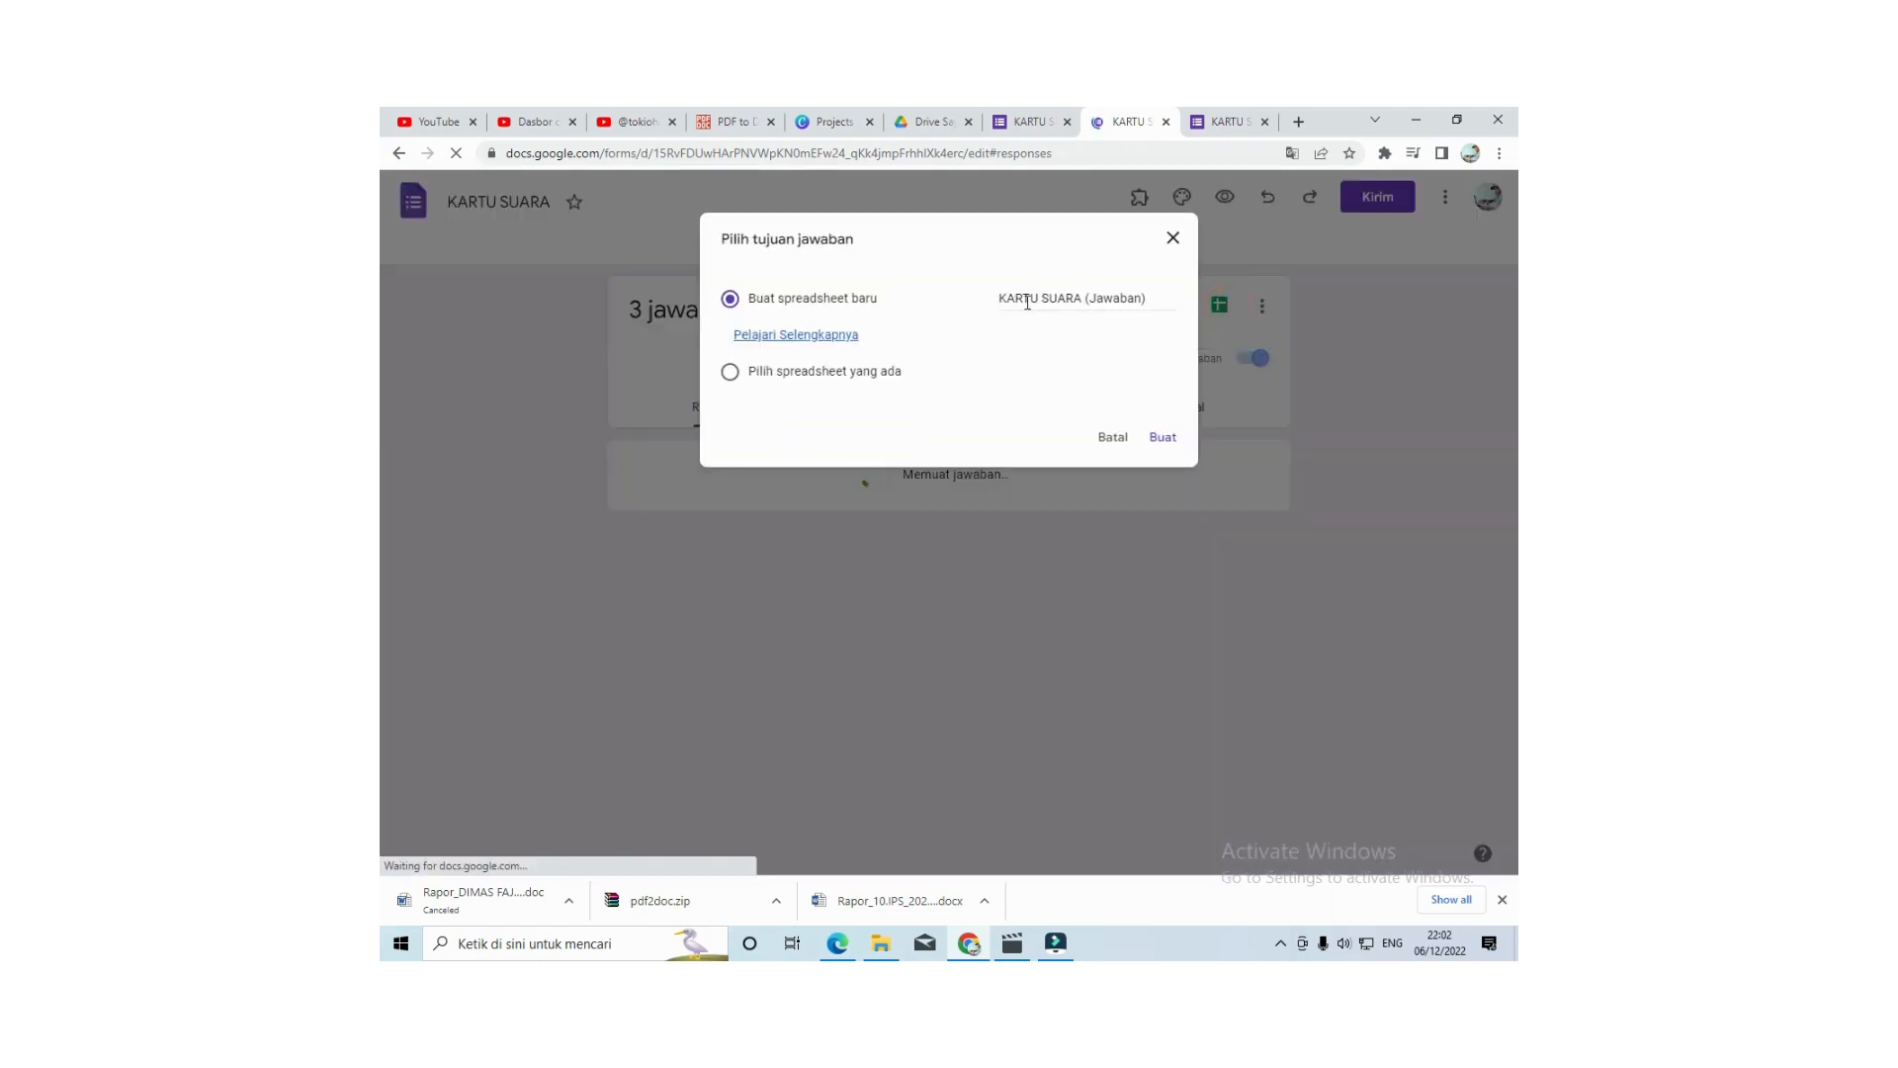
left_click(1162, 437)
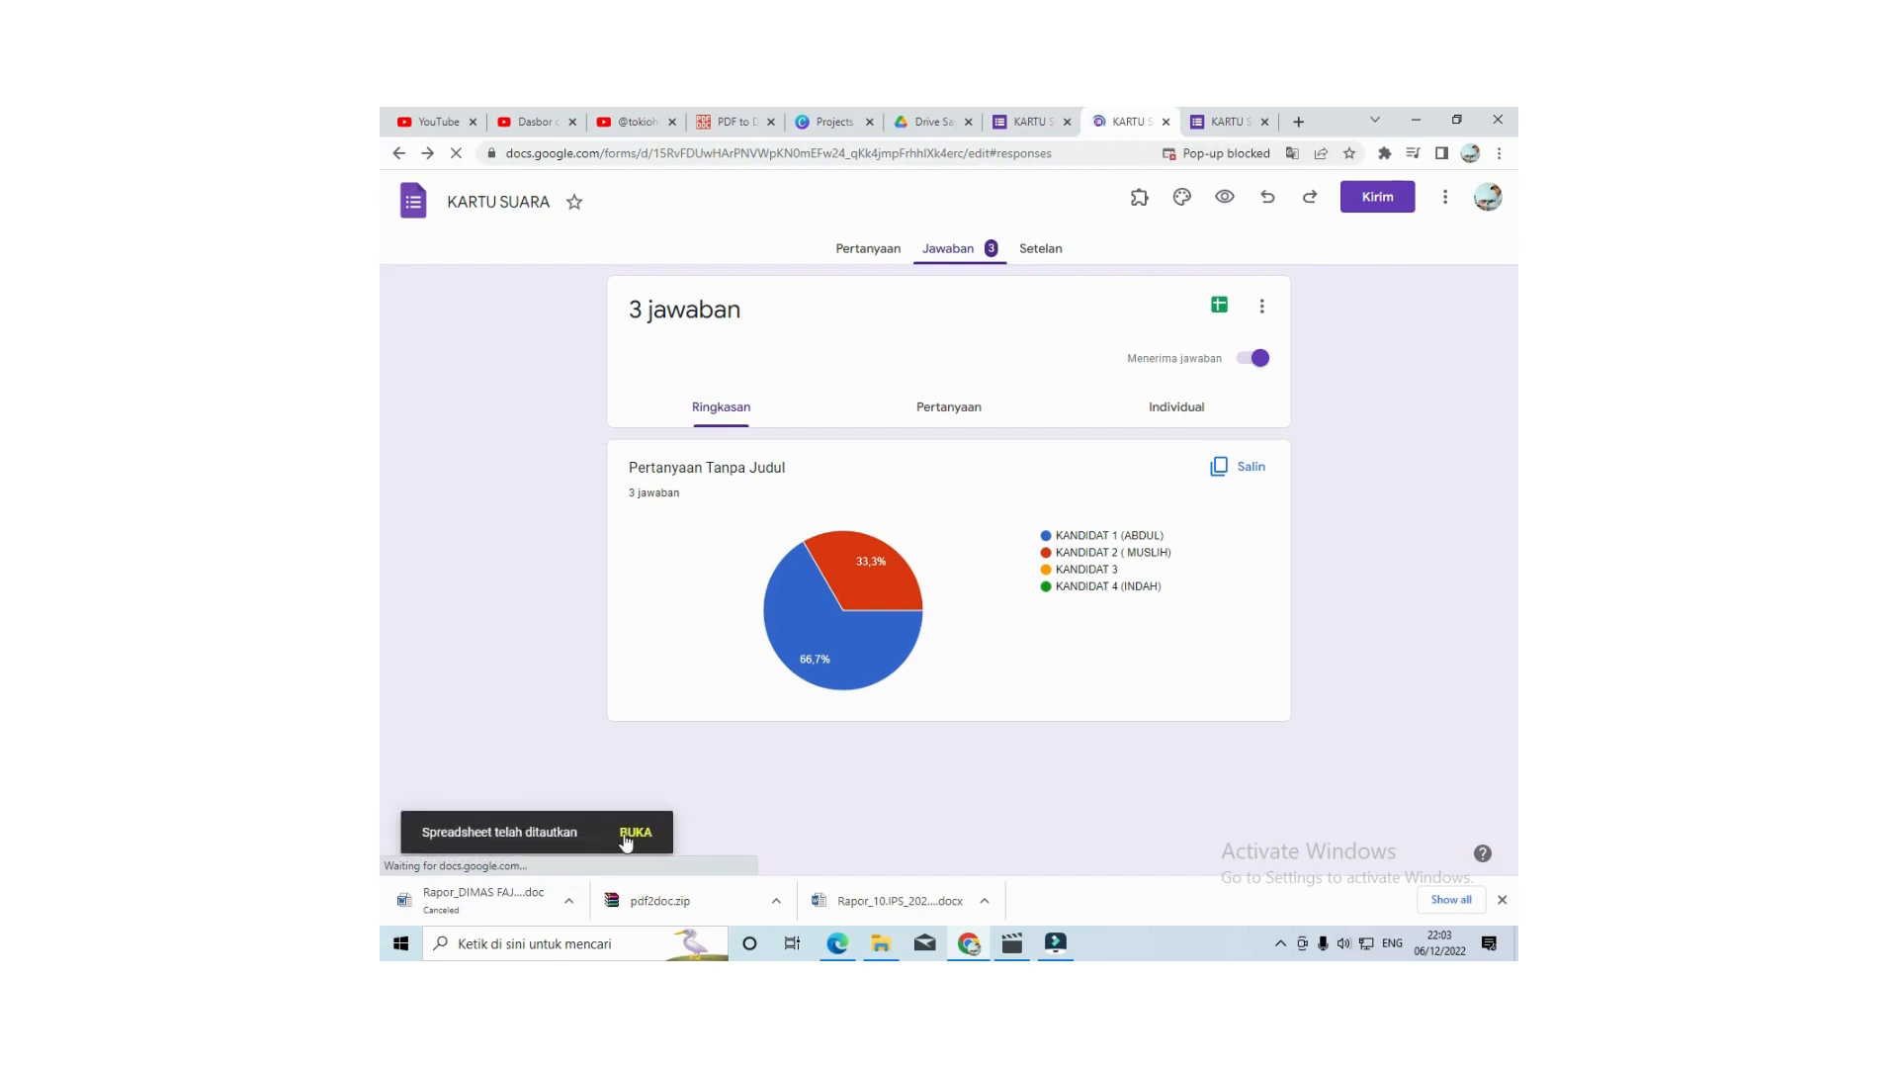
Step: Open the linked KARTU SUARA (Jawaban) spreadsheet and examine the timestamps and candidates of the recorded votes
left_click(634, 833)
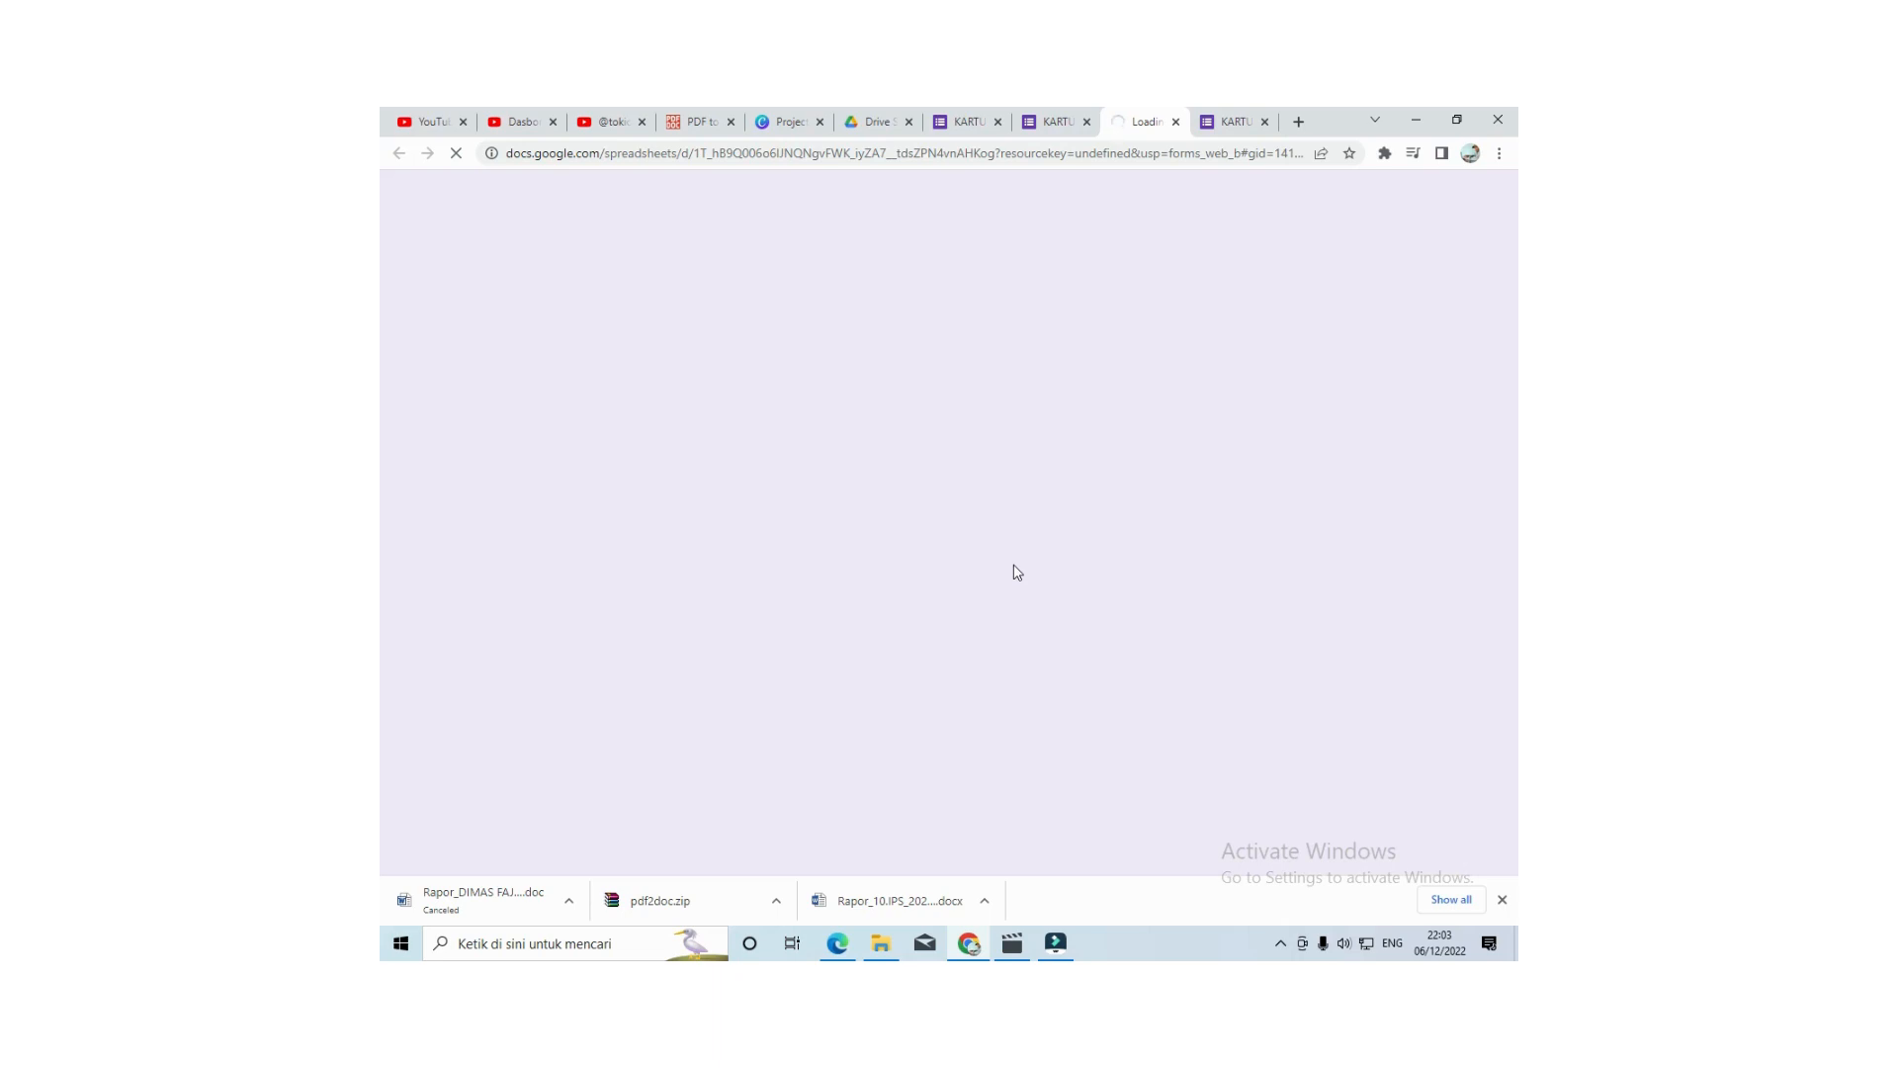
left_click(1055, 127)
left_click(1137, 124)
left_click(1067, 123)
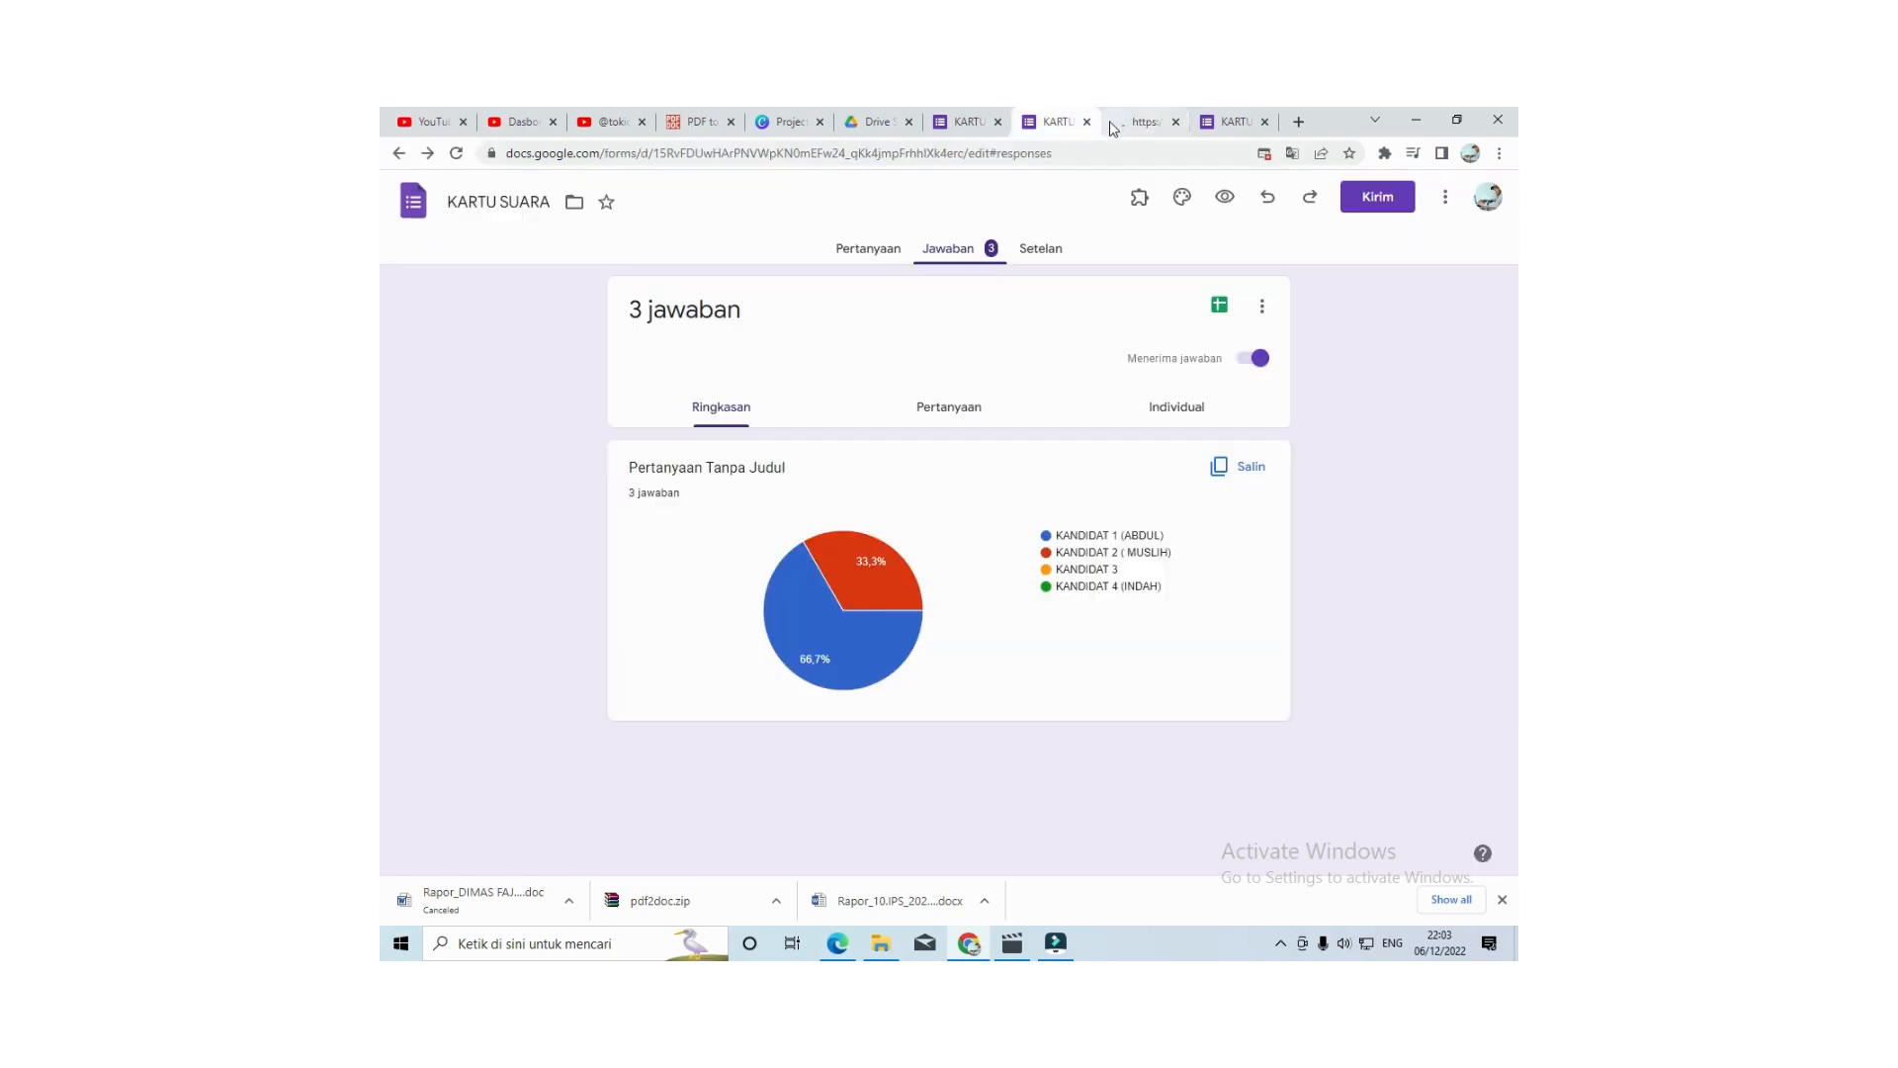
left_click(1136, 127)
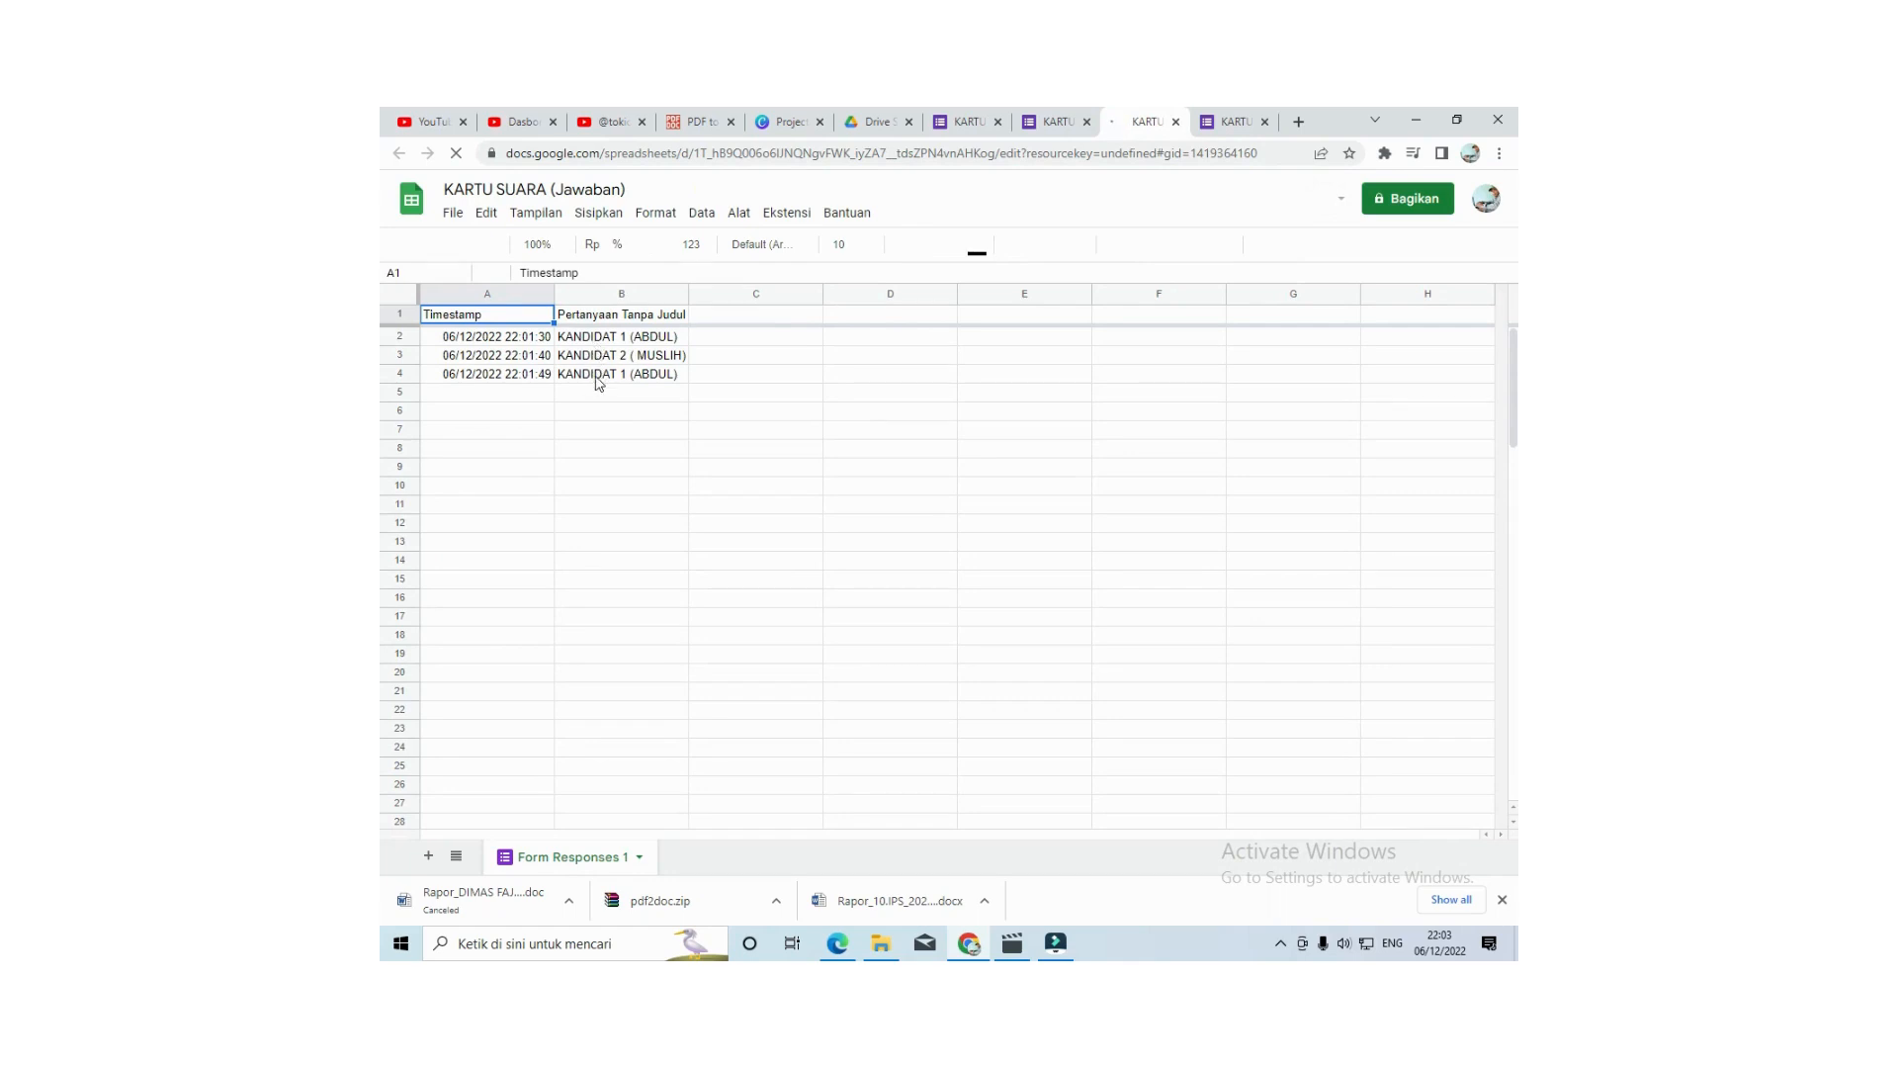
left_click(669, 482)
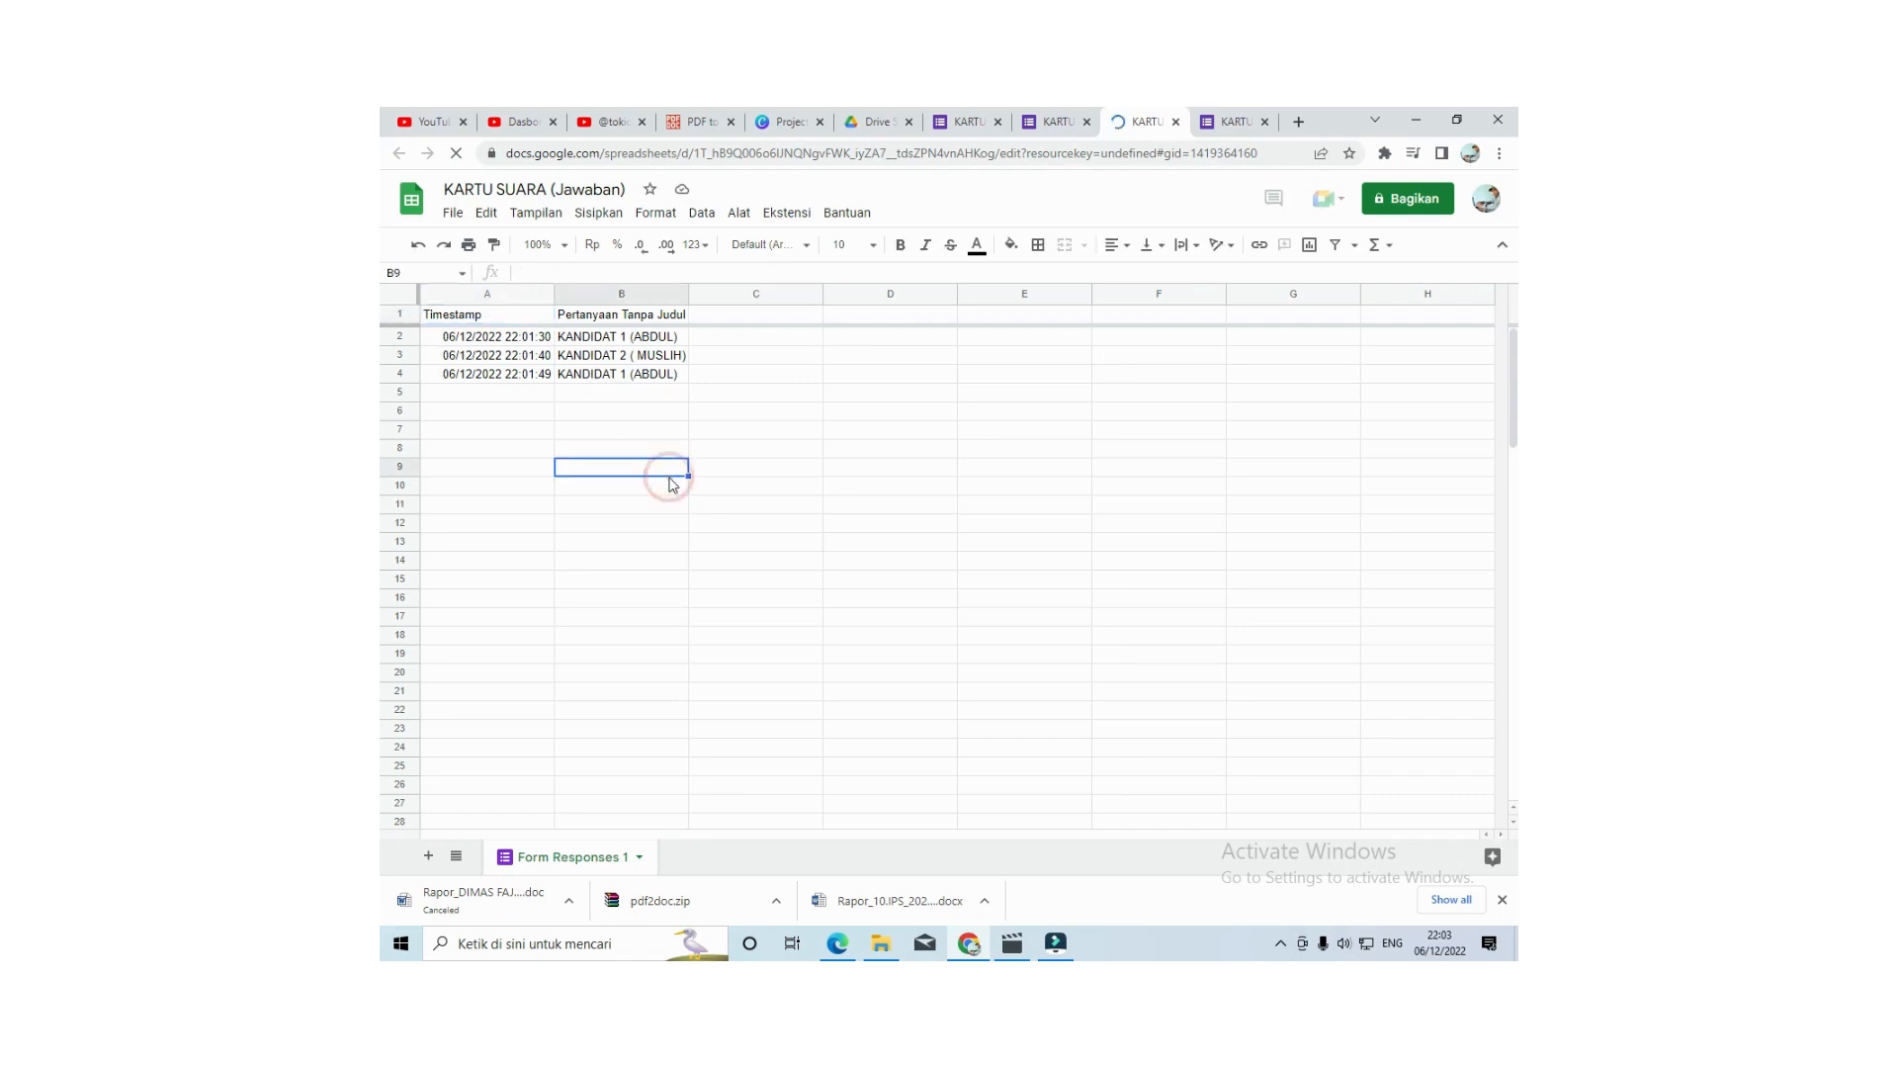